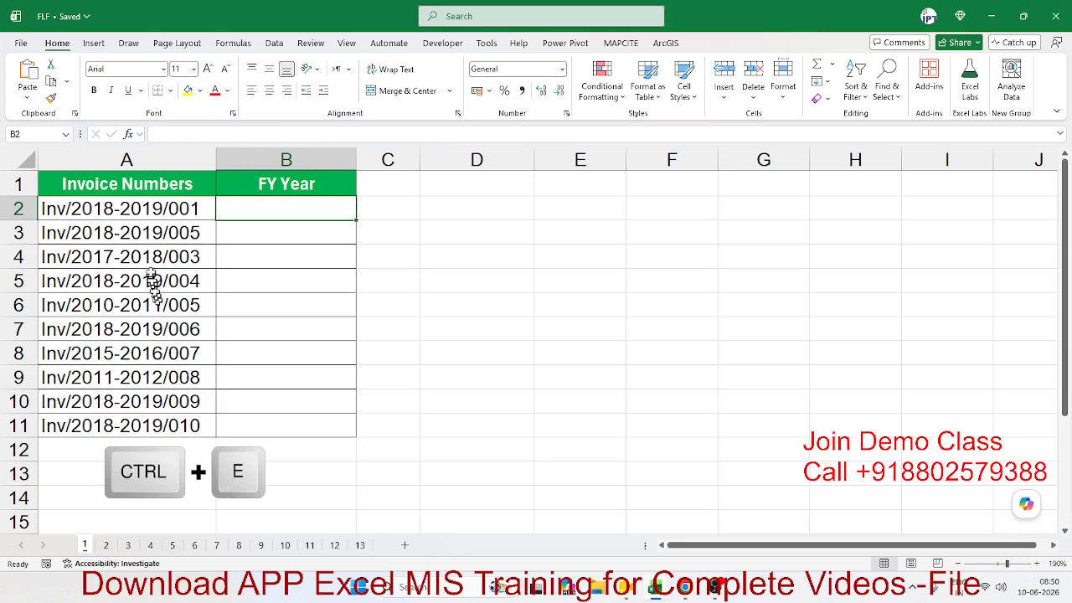
Step: Enter the example fiscal year 2018-2019 in B2 beside the invoice numbers
{"action": "left_click_drag", "start_coordinate": [144, 210], "coordinate": [116, 425]}
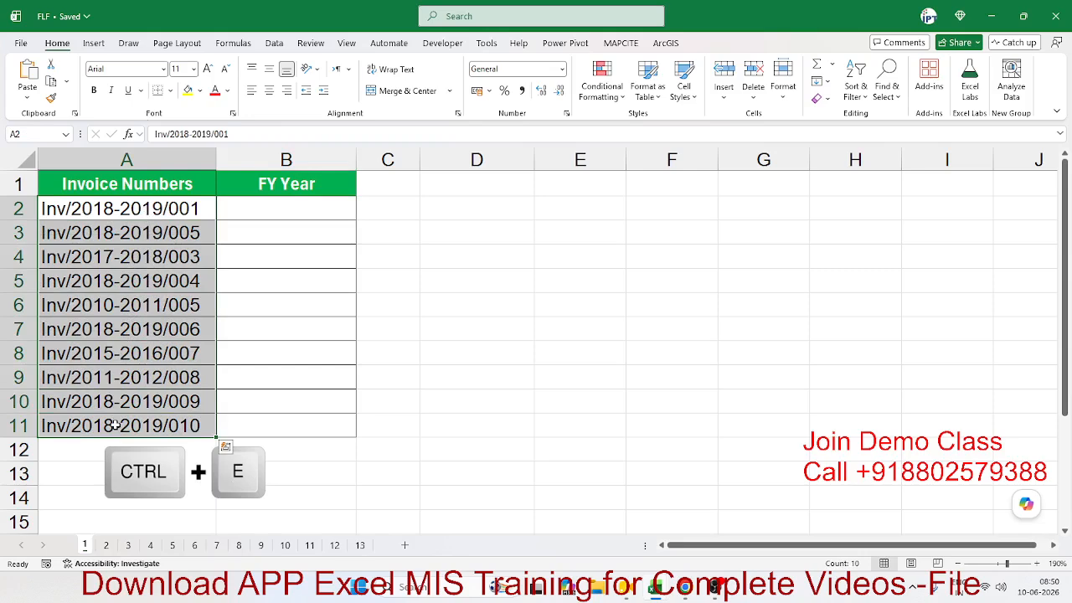
{"action": "left_click_drag", "start_coordinate": [249, 211], "coordinate": [254, 422]}
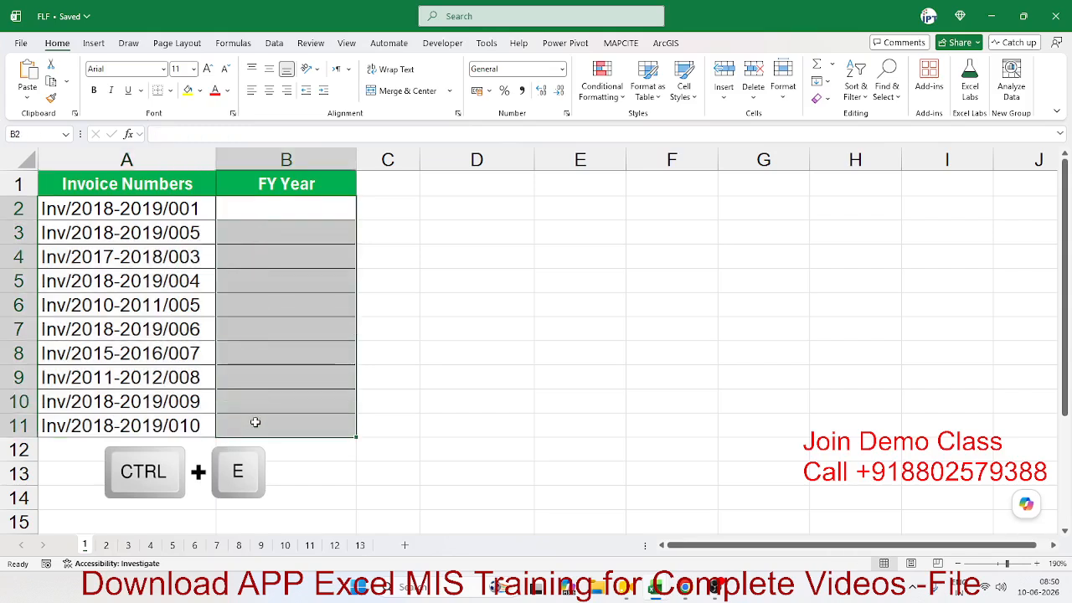
{"action": "left_click", "coordinate": [95, 216]}
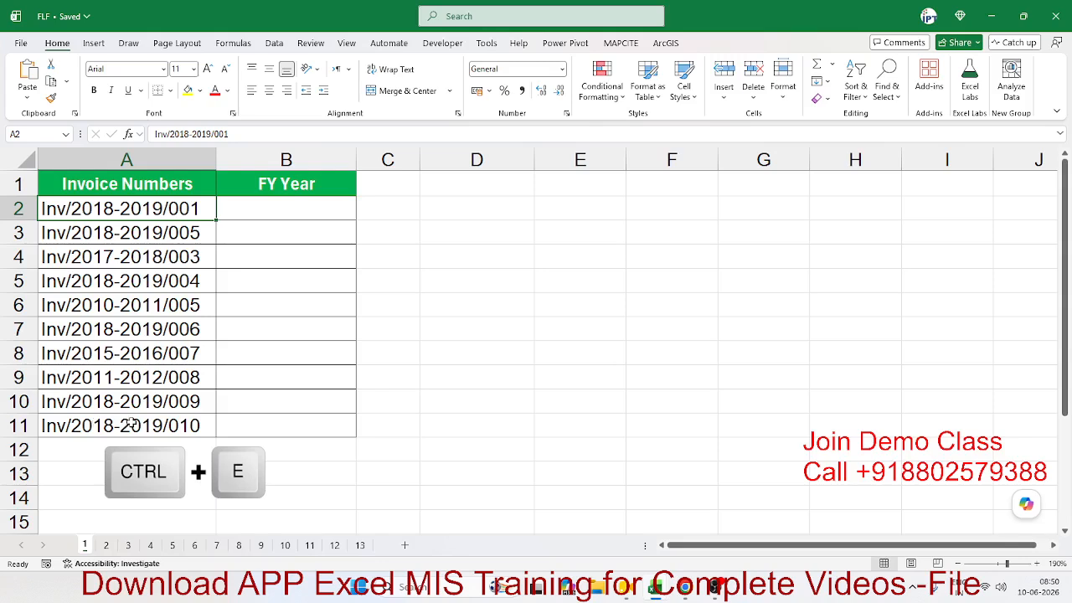
{"action": "left_click", "coordinate": [259, 252]}
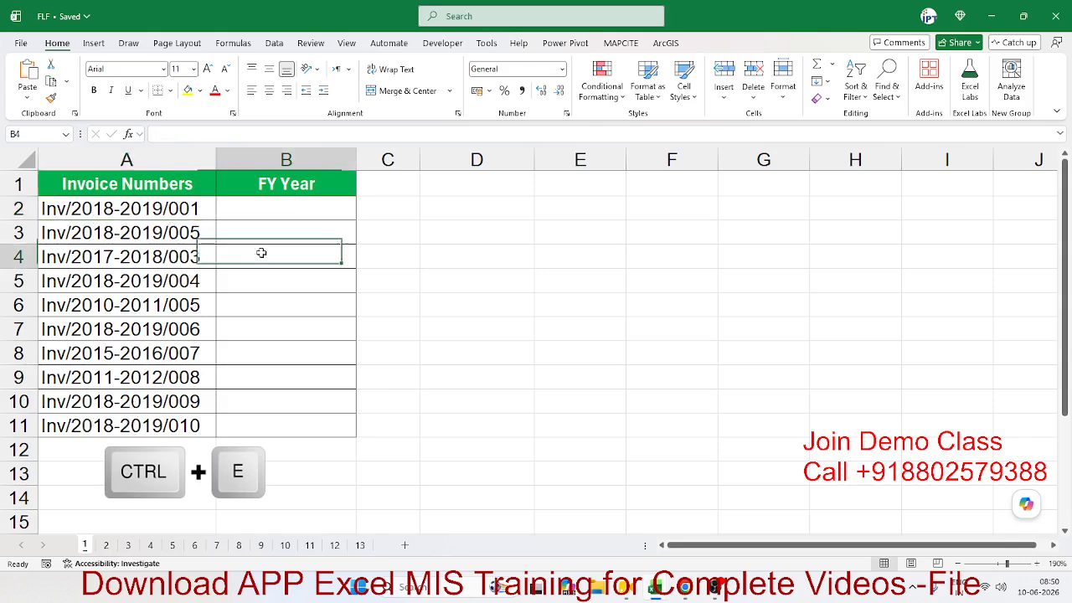
{"action": "left_click", "coordinate": [259, 208]}
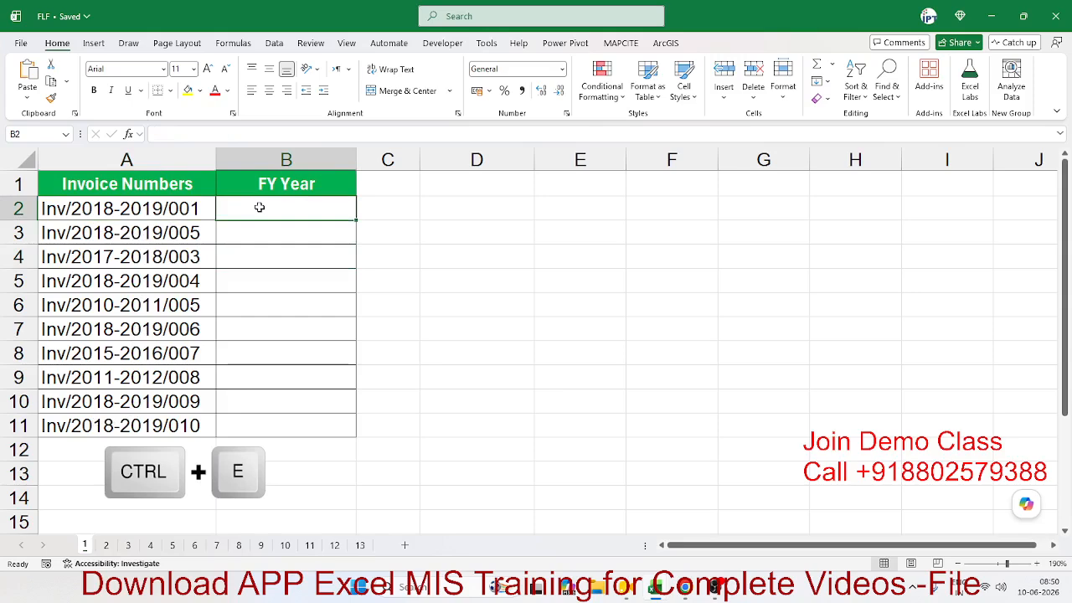
{"action": "type", "text": "2018-"}
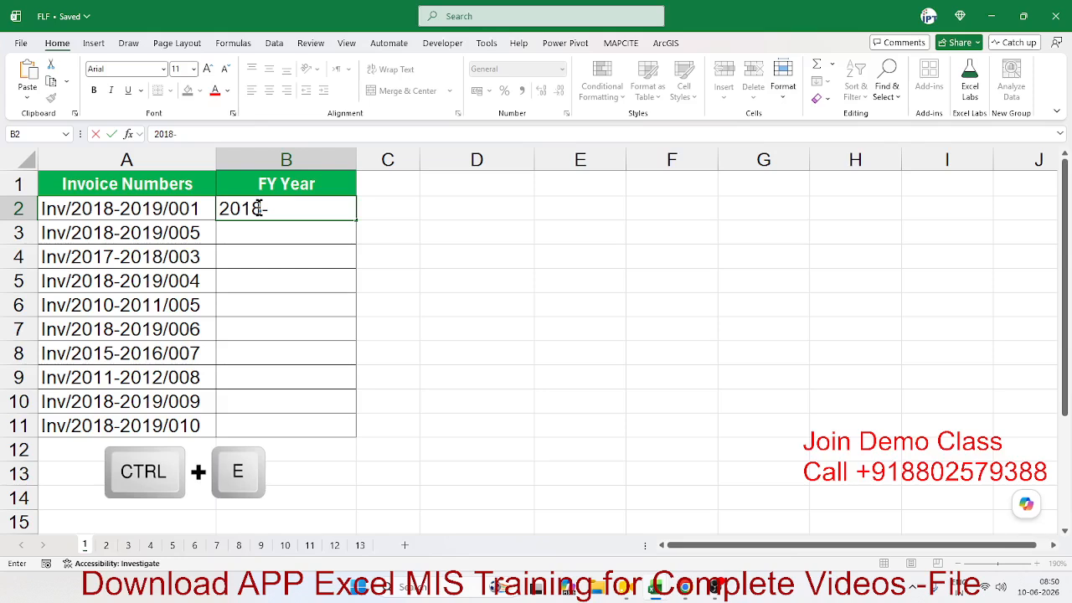
{"action": "type", "text": "2019"}
{"action": "key", "text": "Return"}
Step: Flash Fill the remaining fiscal years into B3:B11 from the Home Fill menu
{"action": "left_click", "coordinate": [259, 208]}
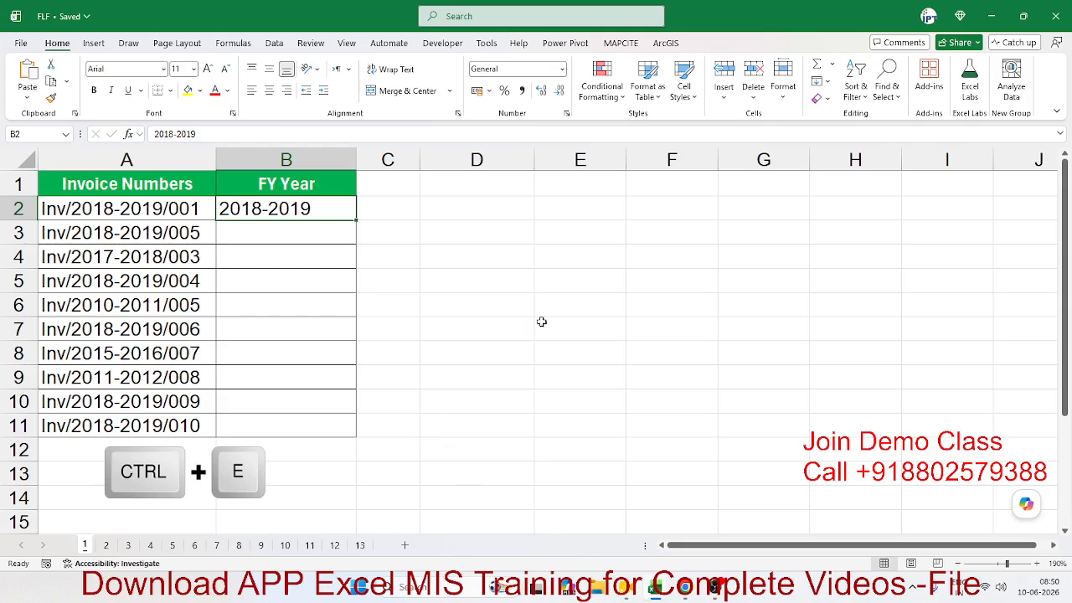
{"action": "left_click", "coordinate": [819, 81]}
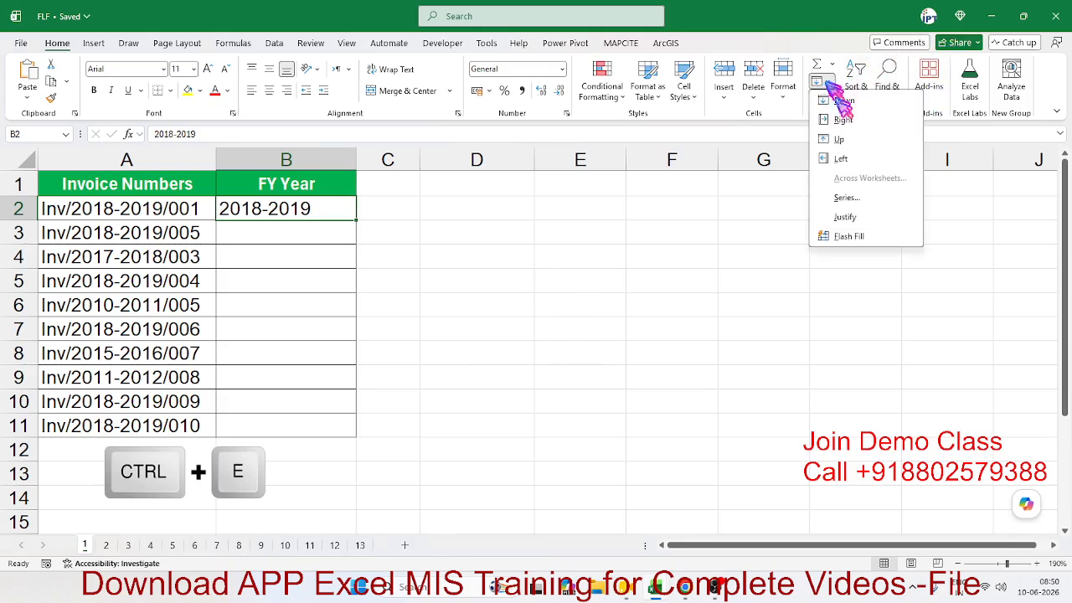
{"action": "left_click", "coordinate": [849, 237]}
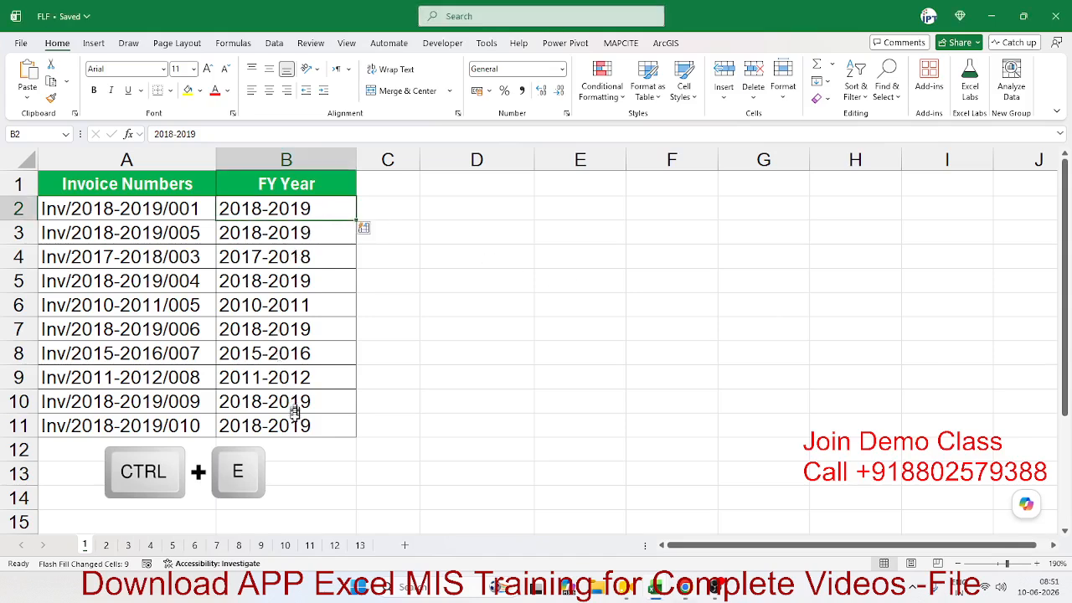
Step: Select the filled FY Year values B2:B11 to clear them
{"action": "left_click_drag", "start_coordinate": [293, 418], "coordinate": [281, 210]}
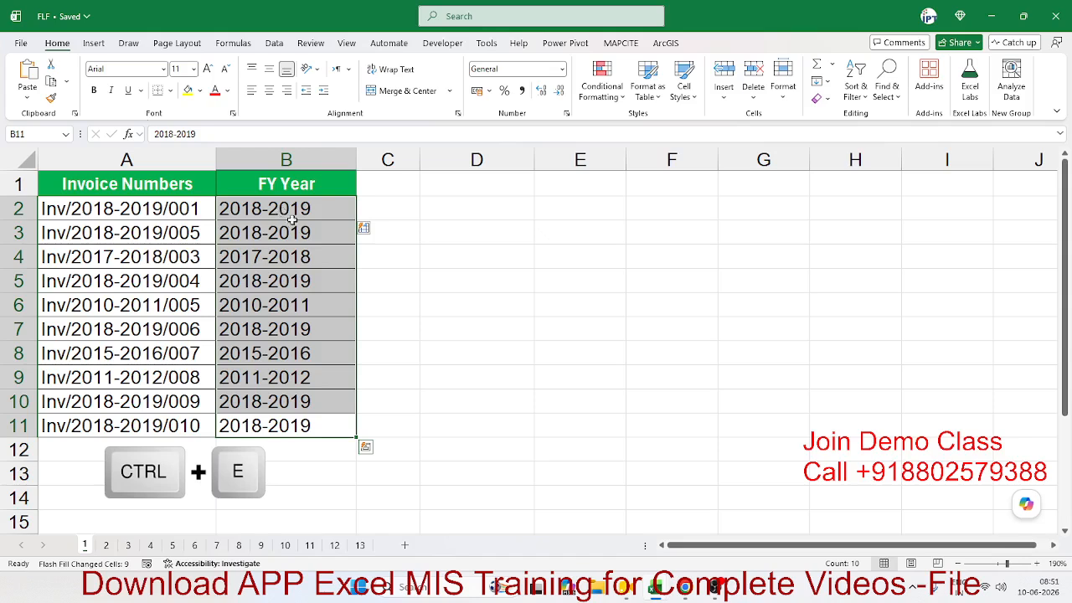
{"action": "left_click", "coordinate": [291, 228]}
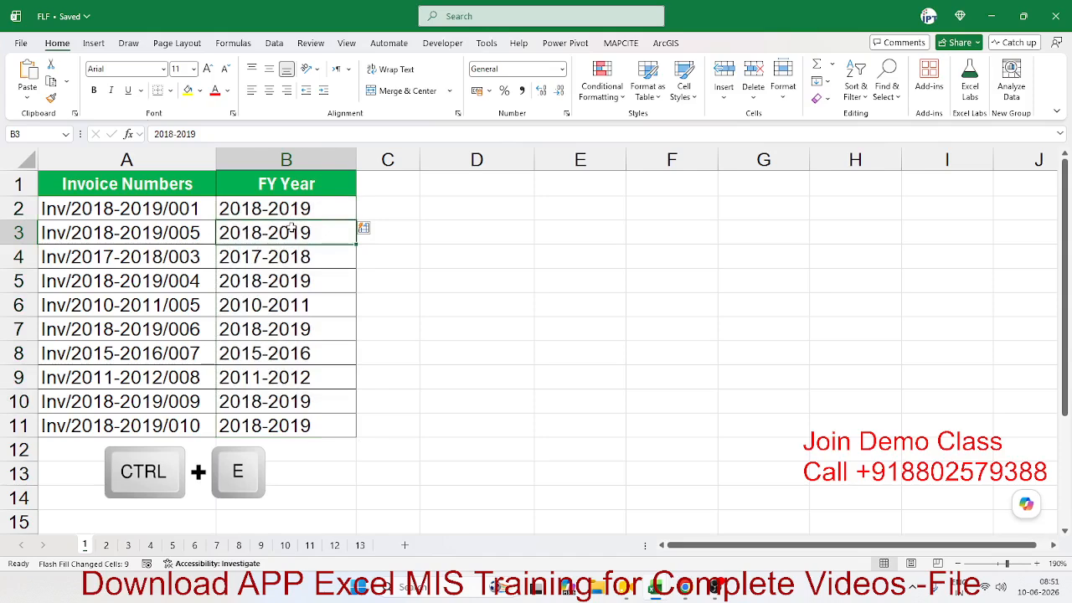
{"action": "key", "text": "Up"}
{"action": "key", "text": "ctrl+shift+Down"}
Step: Clear the FY Year column and re-enter 2018-2019 as the example in B2
{"action": "key", "text": "Delete"}
{"action": "key", "text": "Left"}
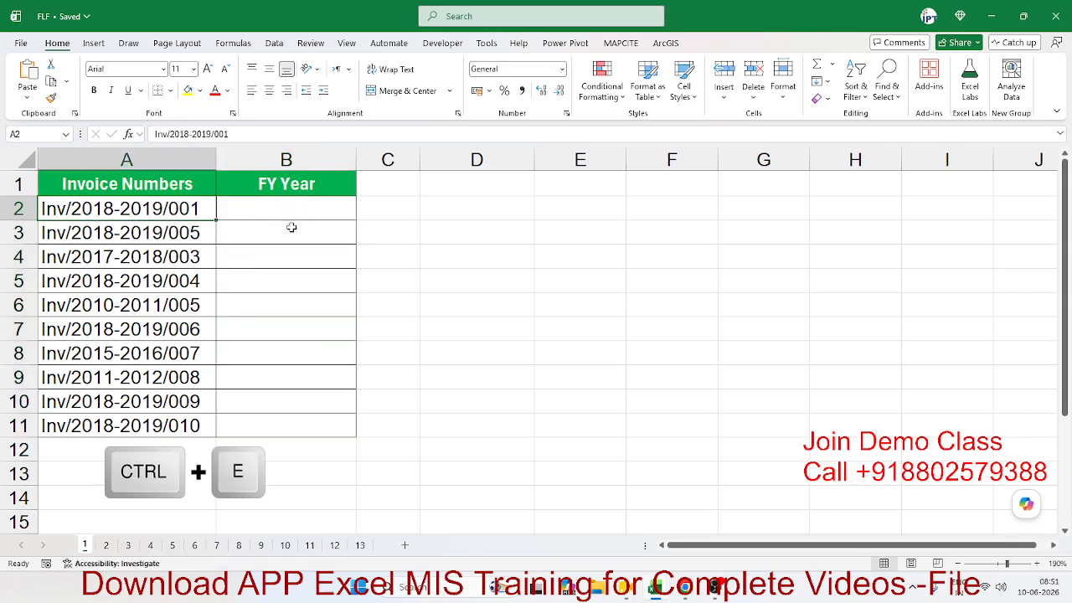
{"action": "key", "text": "Right"}
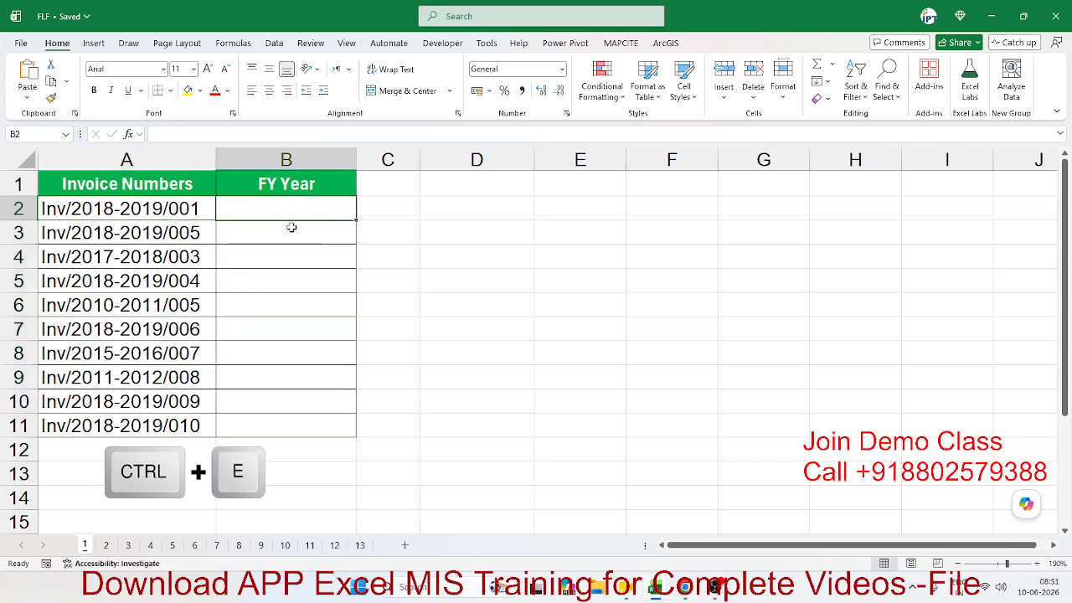
{"action": "type", "text": "201"}
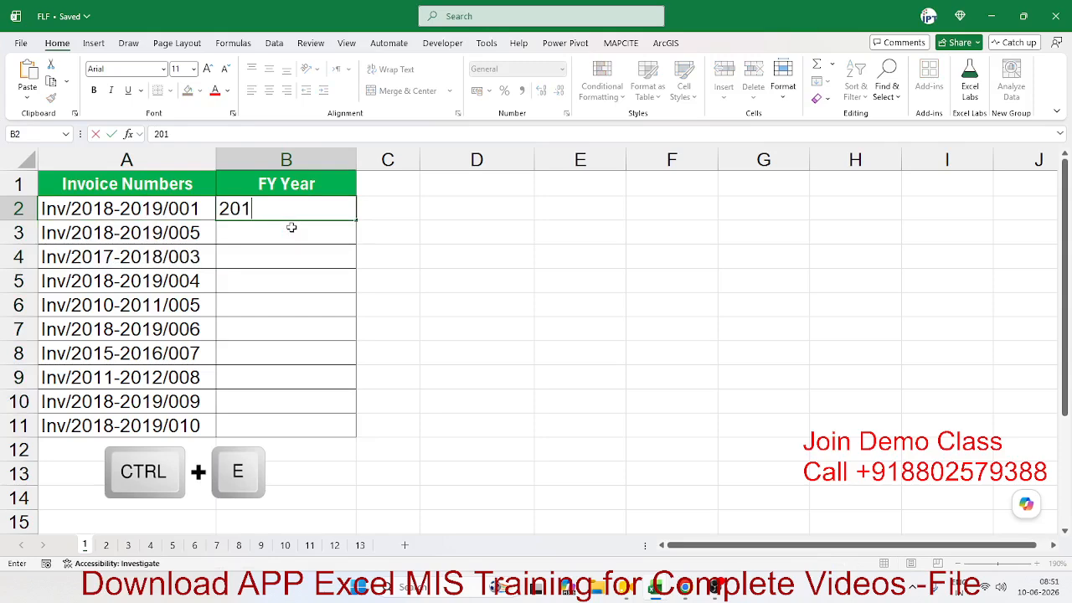
{"action": "type", "text": "8-2019"}
{"action": "key", "text": "Return"}
Step: Flash Fill the remaining fiscal years into B3:B11 with Home > Fill > Flash Fill
{"action": "key", "text": "Up"}
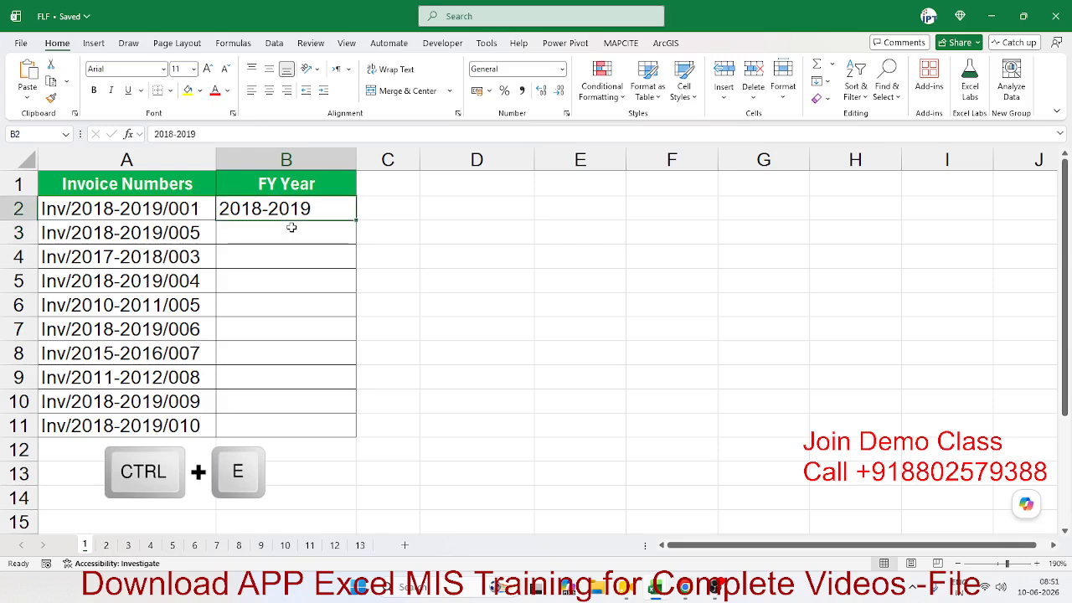
{"action": "left_click", "coordinate": [819, 81]}
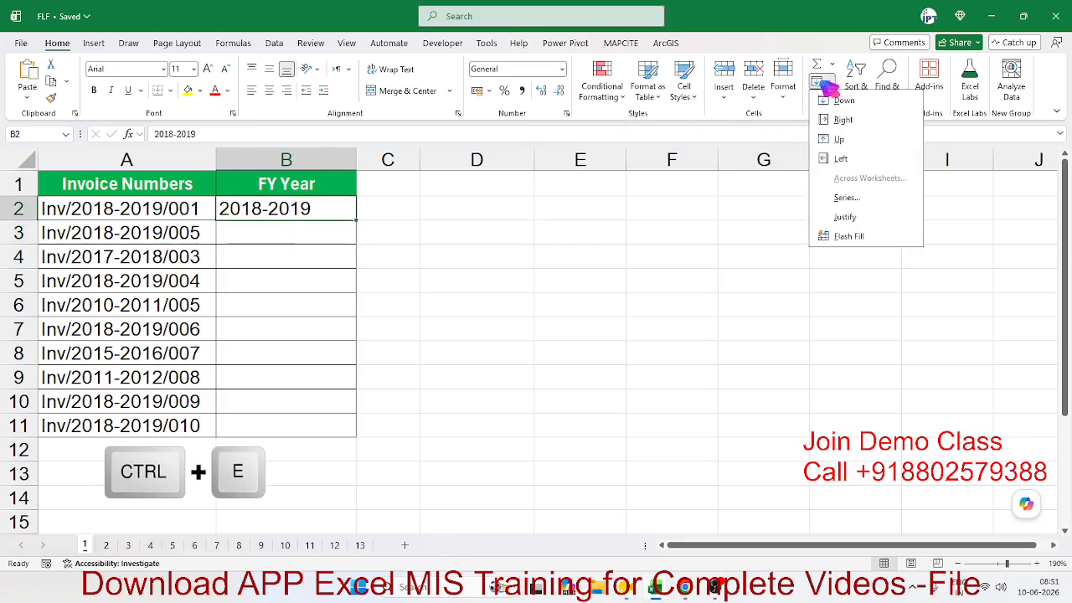
{"action": "left_click", "coordinate": [848, 237]}
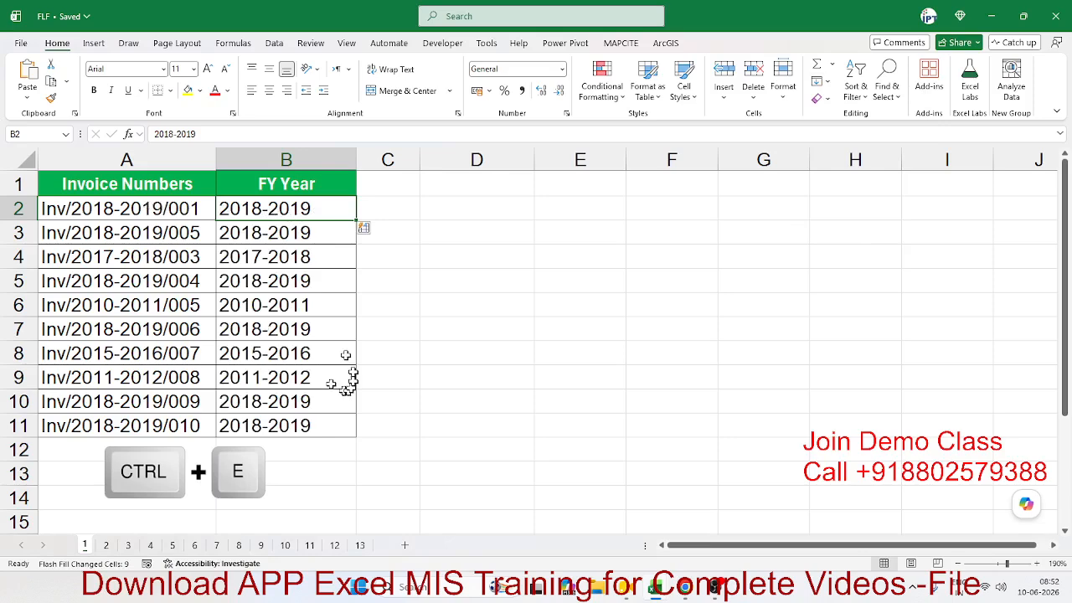
{"action": "left_click_drag", "start_coordinate": [277, 233], "coordinate": [284, 420]}
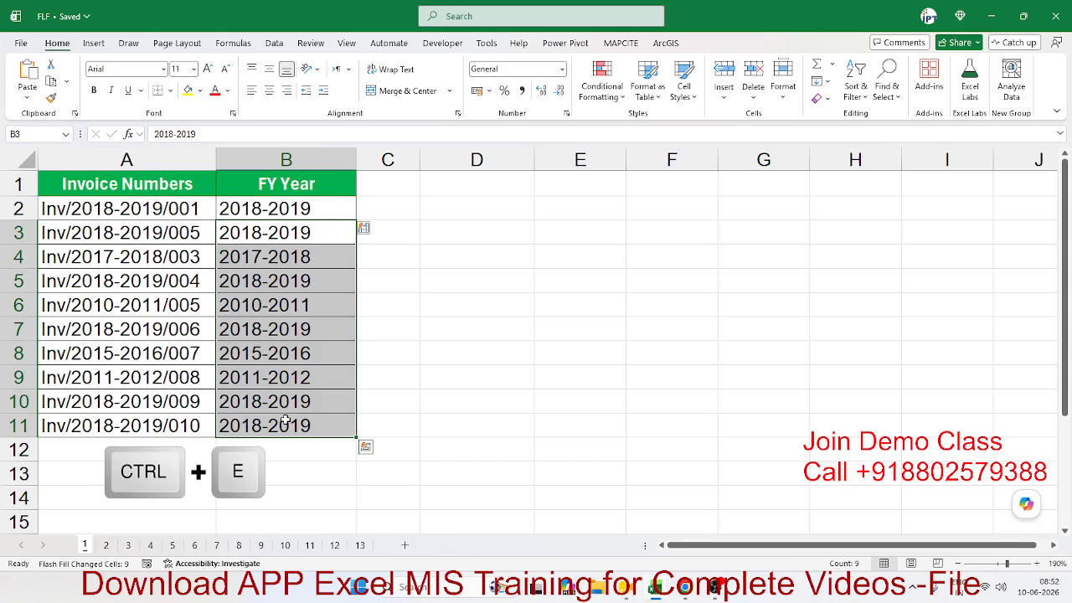
{"action": "left_click", "coordinate": [265, 205]}
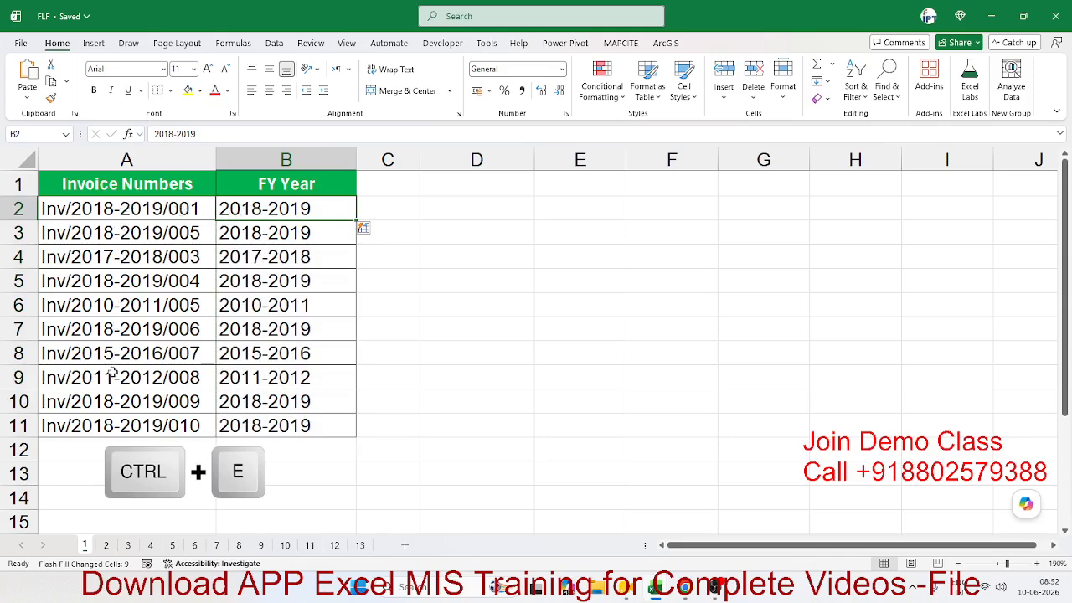
{"action": "left_click", "coordinate": [385, 208]}
Step: Enter '001 in C2 and Flash Fill the serial numbers down column C with Ctrl+E
{"action": "type", "text": "'000"}
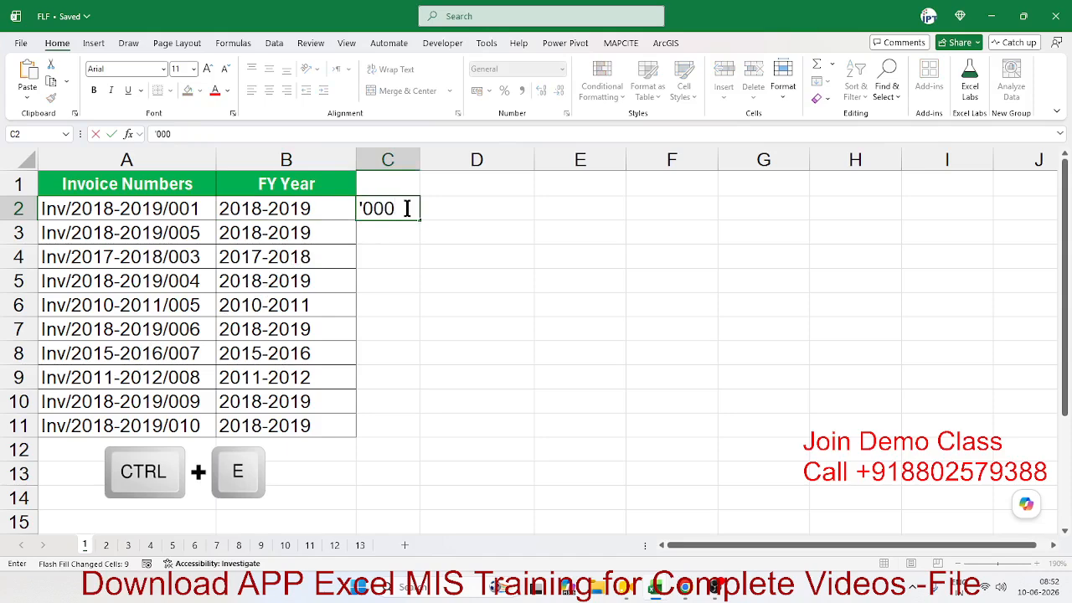
{"action": "key", "text": "BackSpace"}
{"action": "type", "text": "1"}
{"action": "key", "text": "Return"}
{"action": "left_click", "coordinate": [407, 207]}
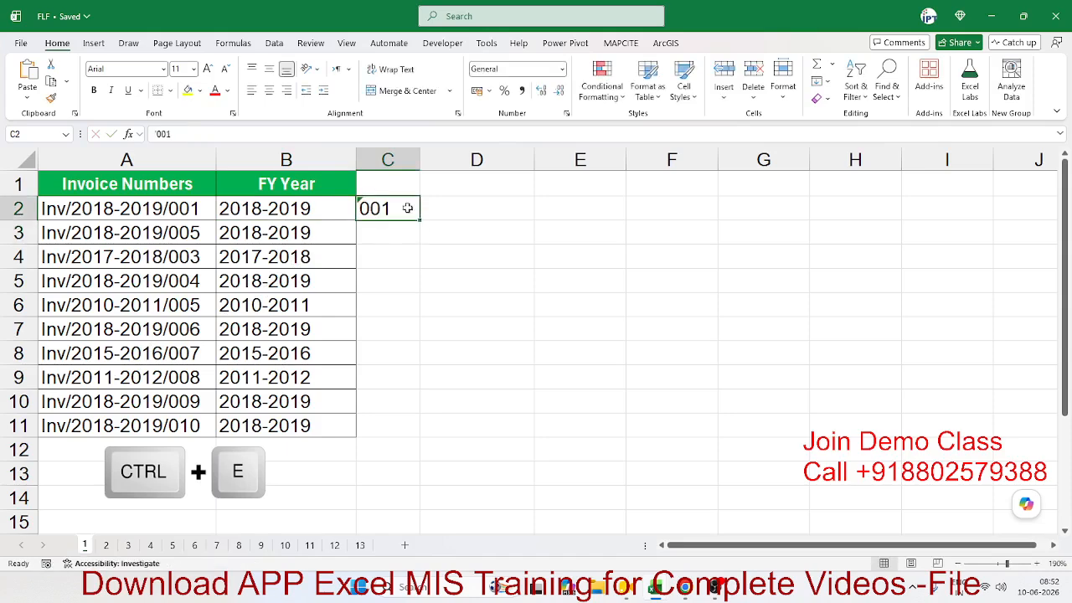
{"action": "key", "text": "ctrl+e"}
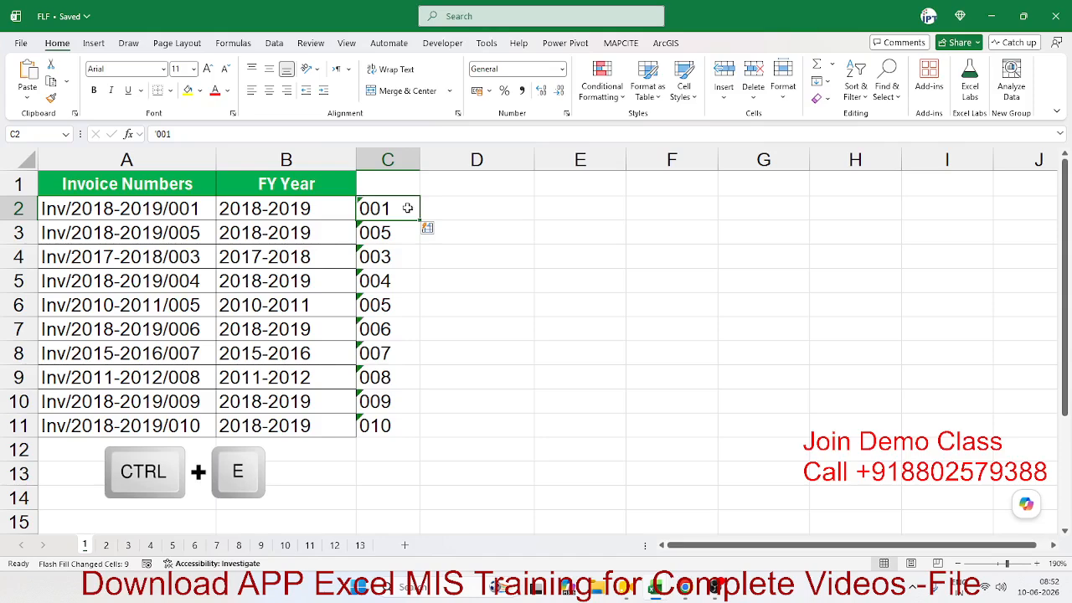
Step: Delete the extracted serials in C2:C11 and the FY Year values in B2:B11
{"action": "key", "text": "ctrl+shift+Down"}
{"action": "key", "text": "Delete"}
{"action": "key", "text": "Left"}
{"action": "key", "text": "ctrl+shift+Down"}
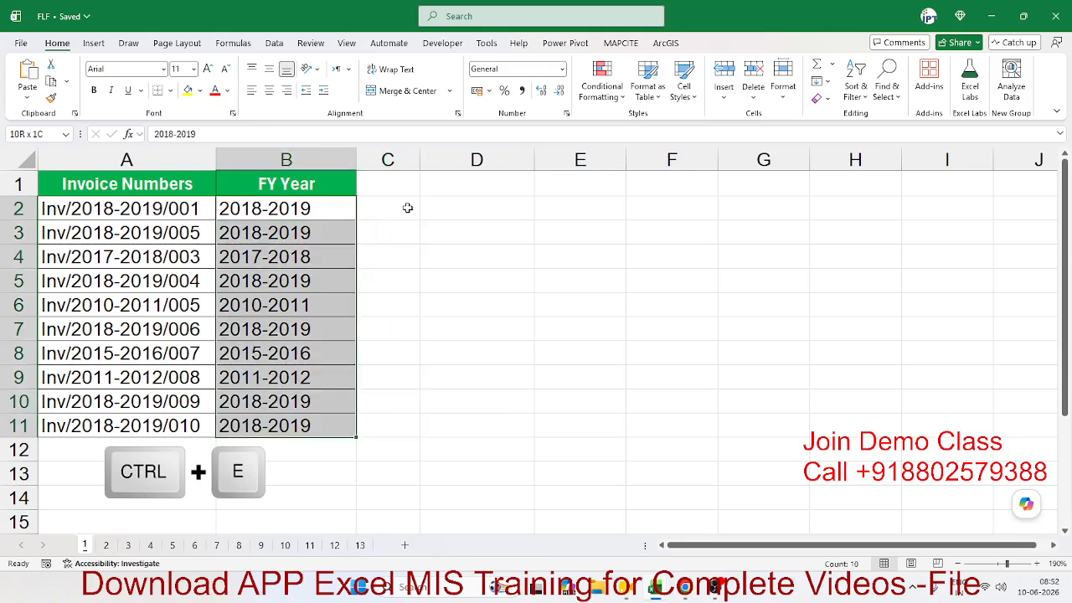
{"action": "key", "text": "Delete"}
Step: Type 2018-2019/001 into B2 as a new example
{"action": "key", "text": "Up"}
{"action": "key", "text": "Down"}
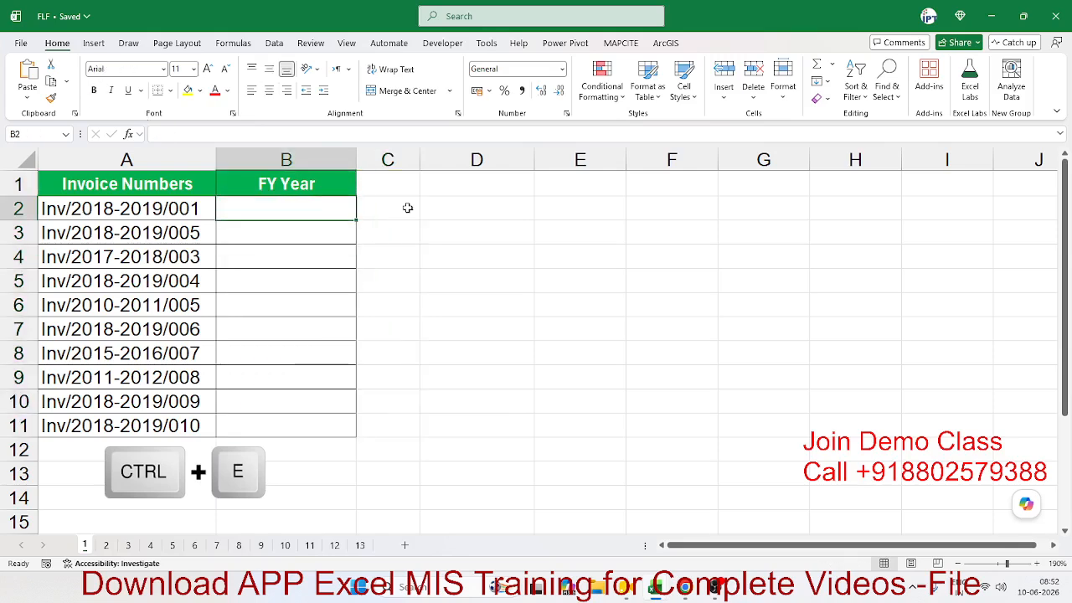
{"action": "type", "text": "2018"}
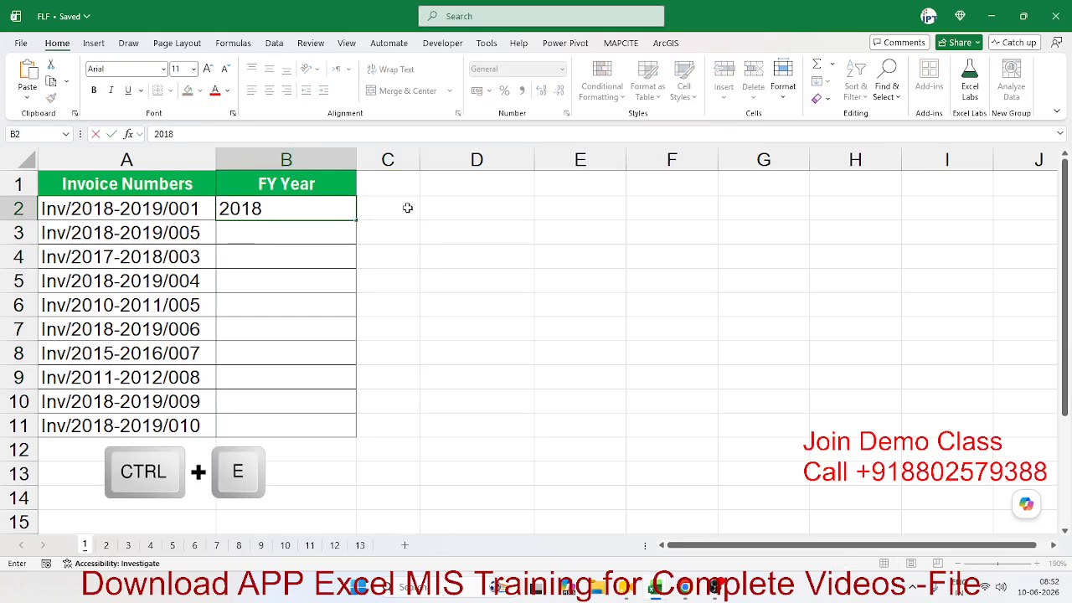
{"action": "type", "text": "-2019/001"}
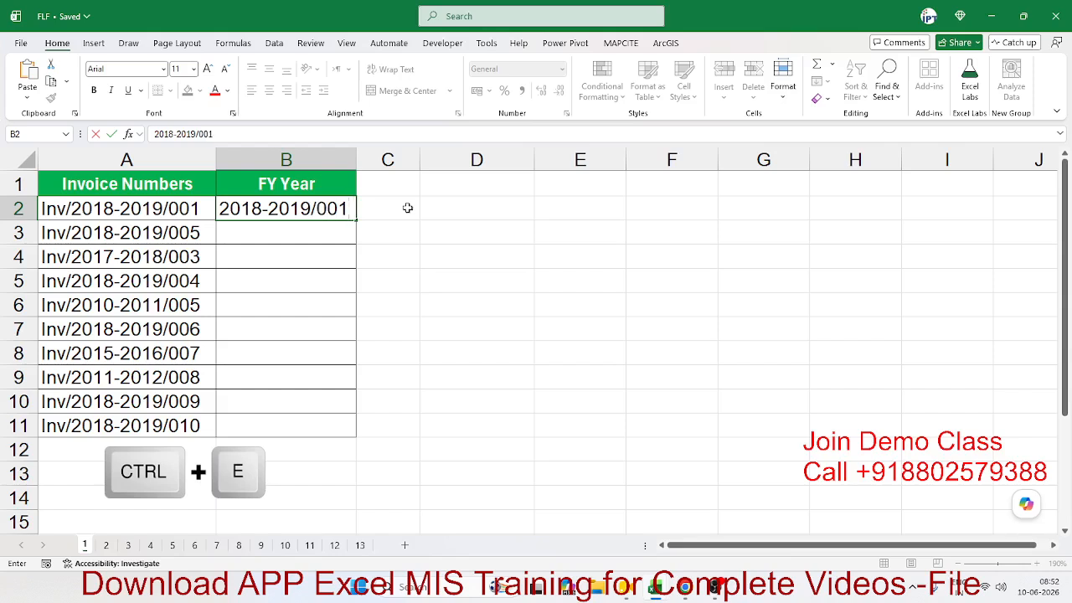
Step: Flash Fill column B from the 2018-2019/001 example, then undo and redo it
{"action": "key", "text": "ctrl+Return"}
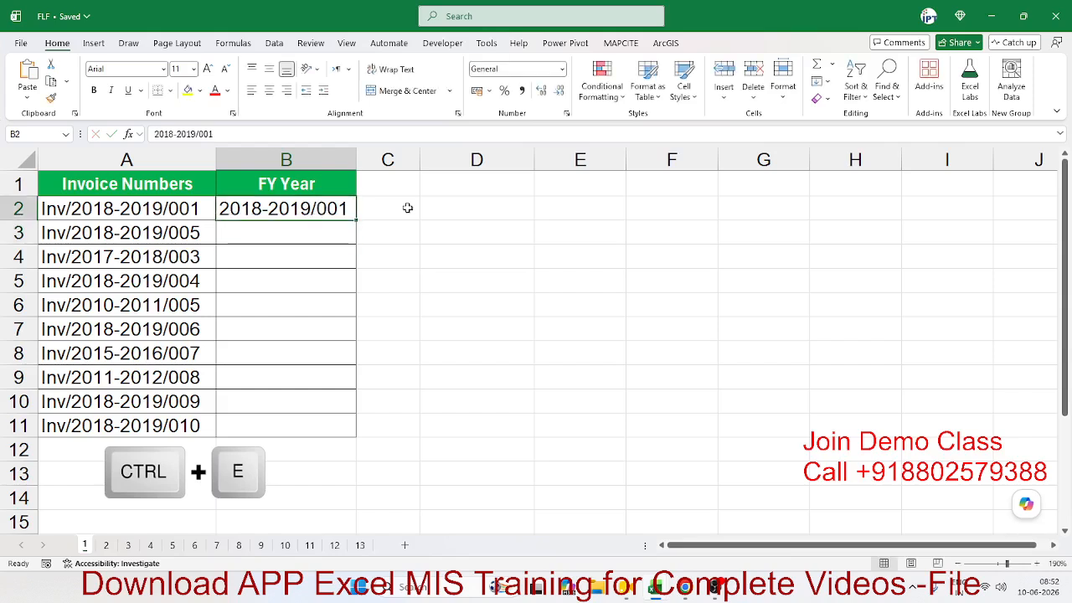
{"action": "key", "text": "ctrl+e"}
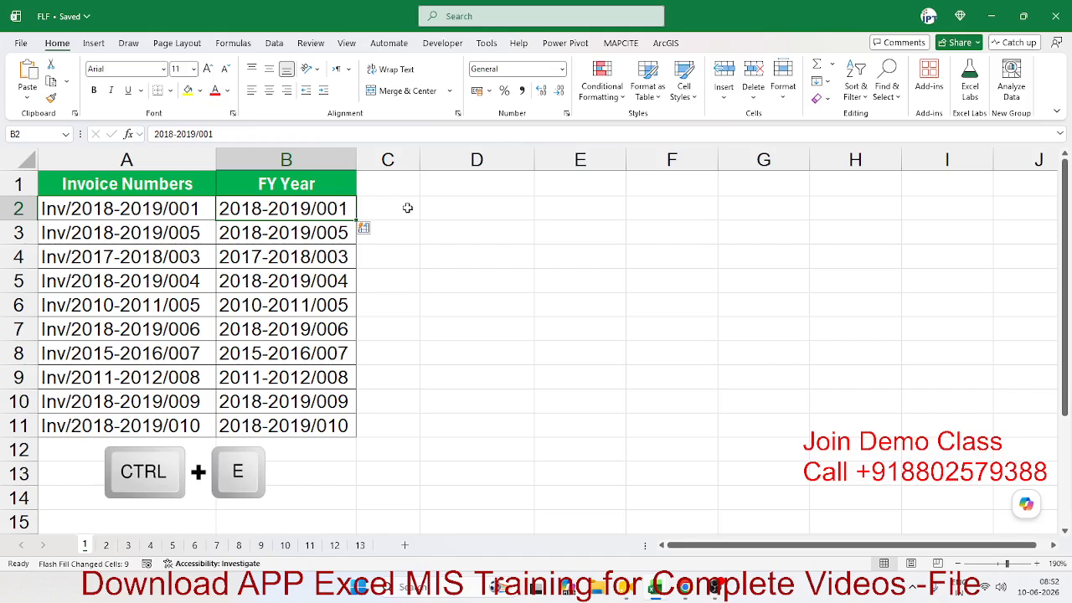
{"action": "key", "text": "ctrl+z"}
{"action": "key", "text": "ctrl+z"}
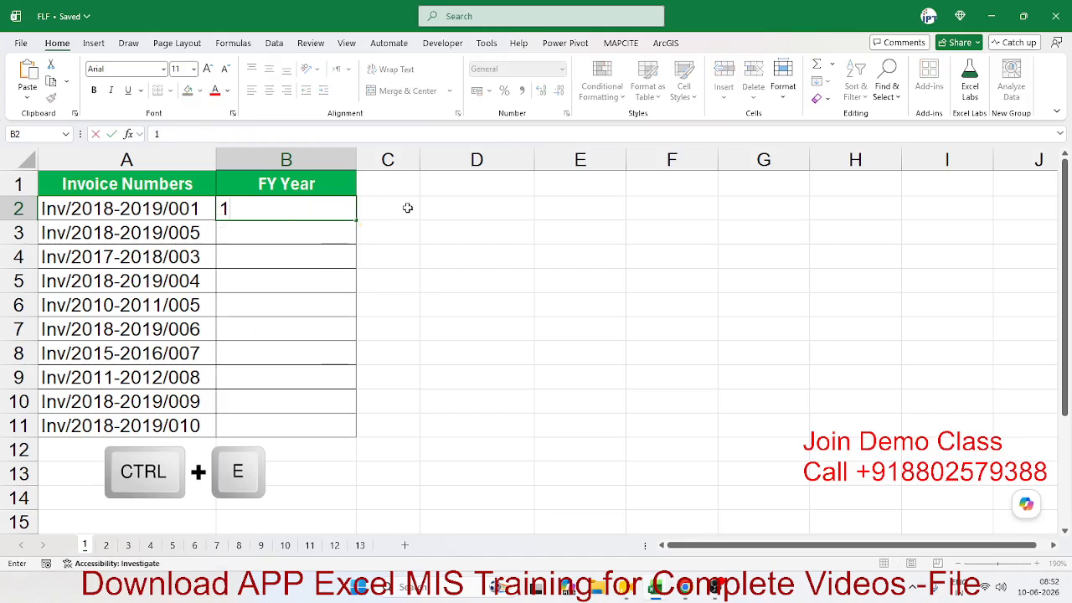
{"action": "key", "text": "ctrl+y"}
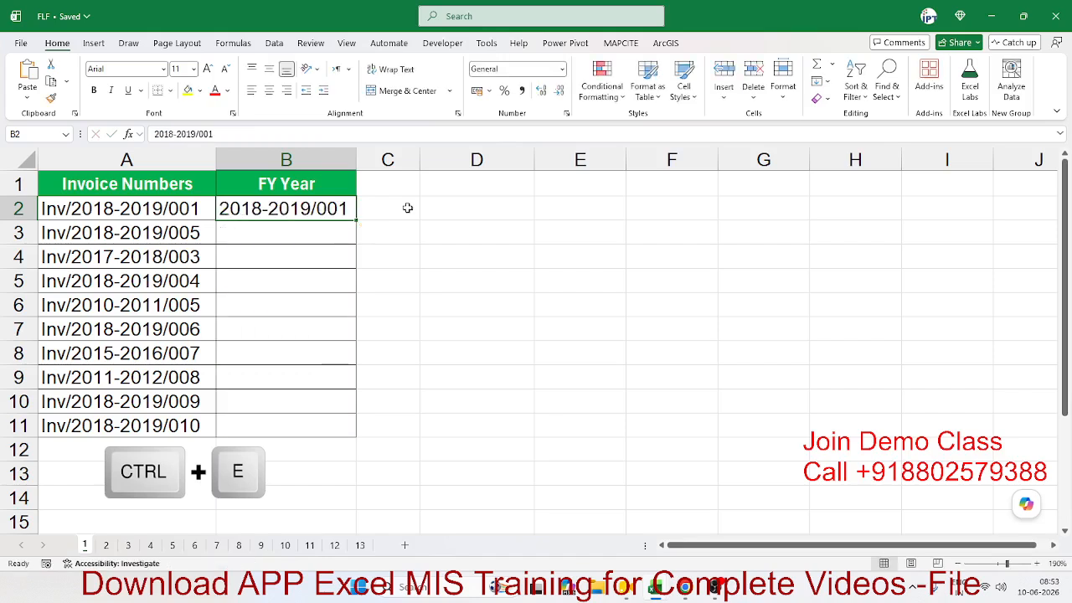
Step: Replace B2 with 2018-2019 and Flash Fill the remaining FY Year cells
{"action": "key", "text": "Delete"}
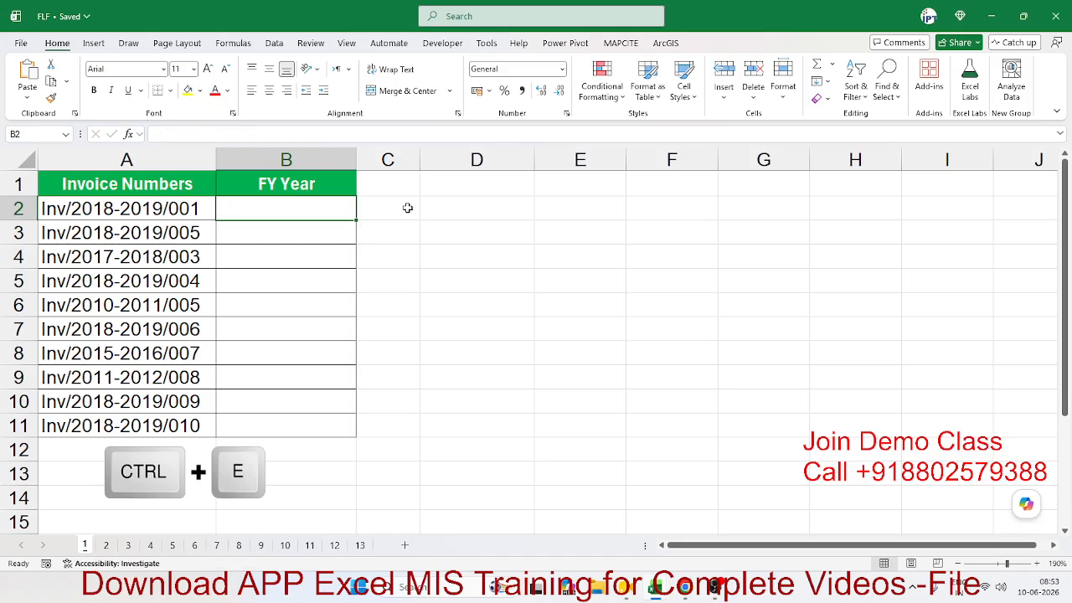
{"action": "type", "text": "2018"}
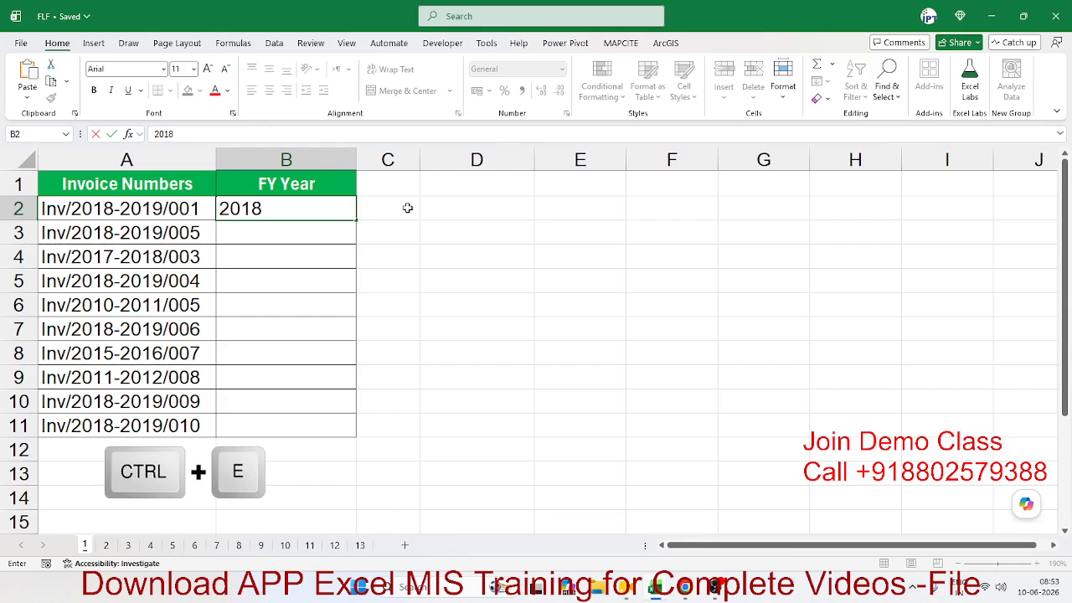
{"action": "type", "text": "-2019"}
{"action": "key", "text": "Return"}
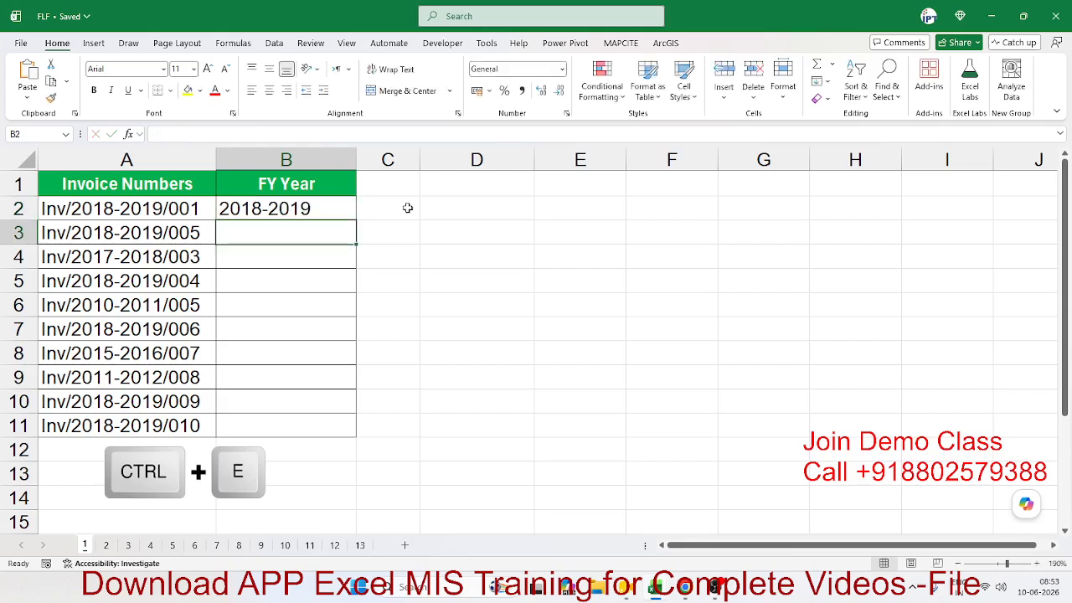
{"action": "key", "text": "Up"}
{"action": "key", "text": "ctrl+e"}
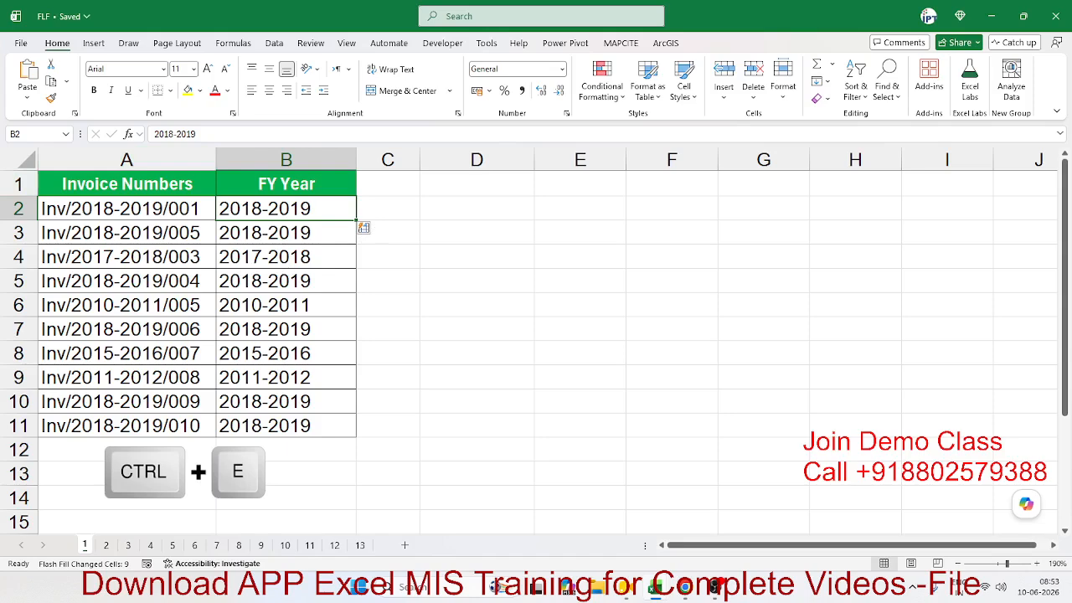
Step: Back in the workbook, open the Fill options and the Data tab, then go to the names sheet
{"action": "key", "text": "alt+Tab"}
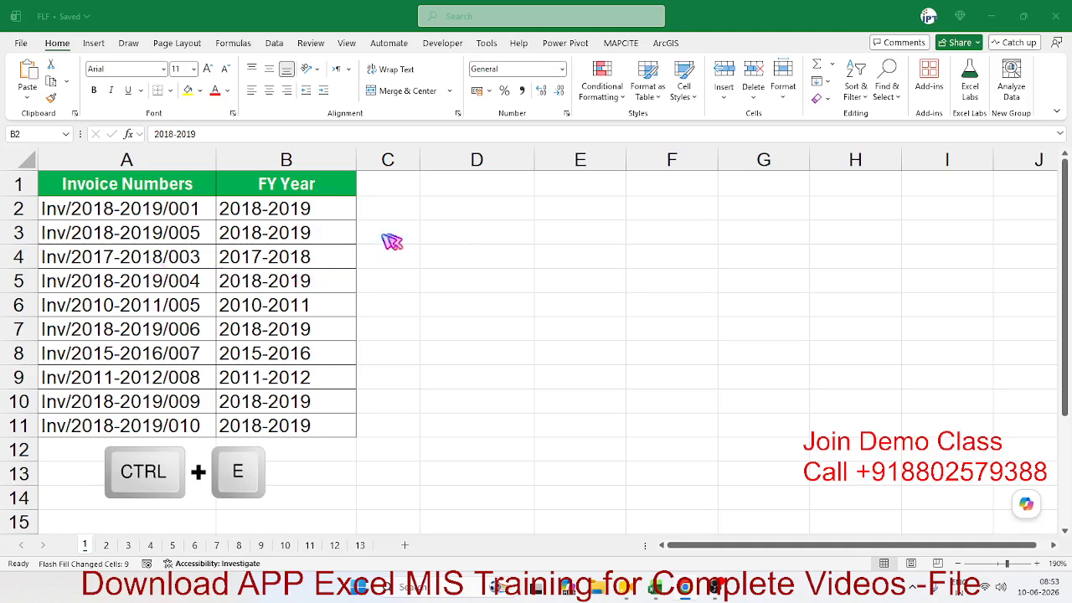
{"action": "left_click", "coordinate": [825, 88]}
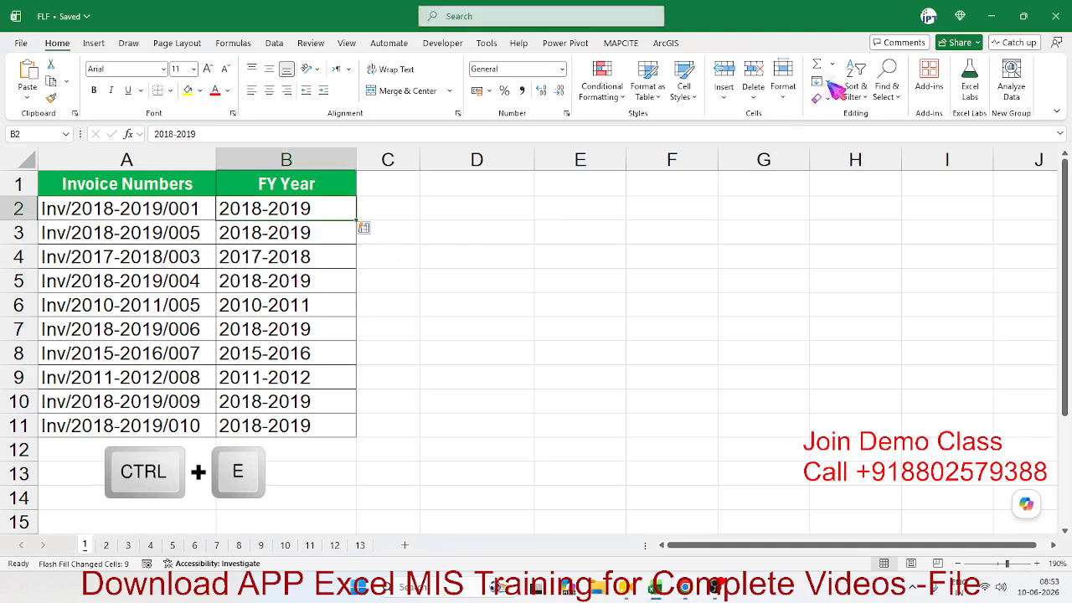
{"action": "left_click", "coordinate": [820, 82]}
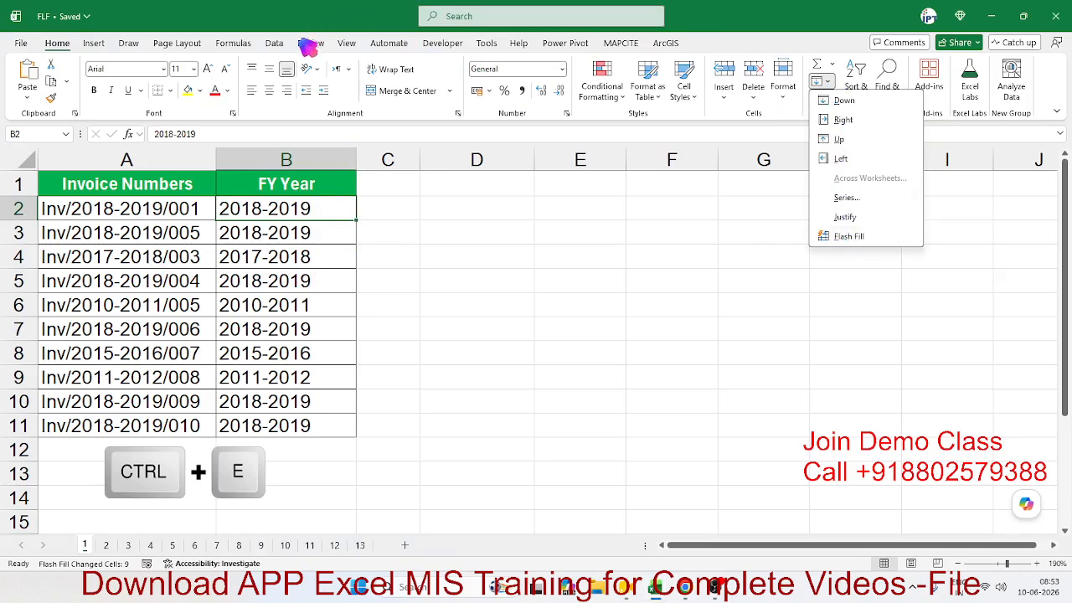
{"action": "left_click", "coordinate": [274, 46]}
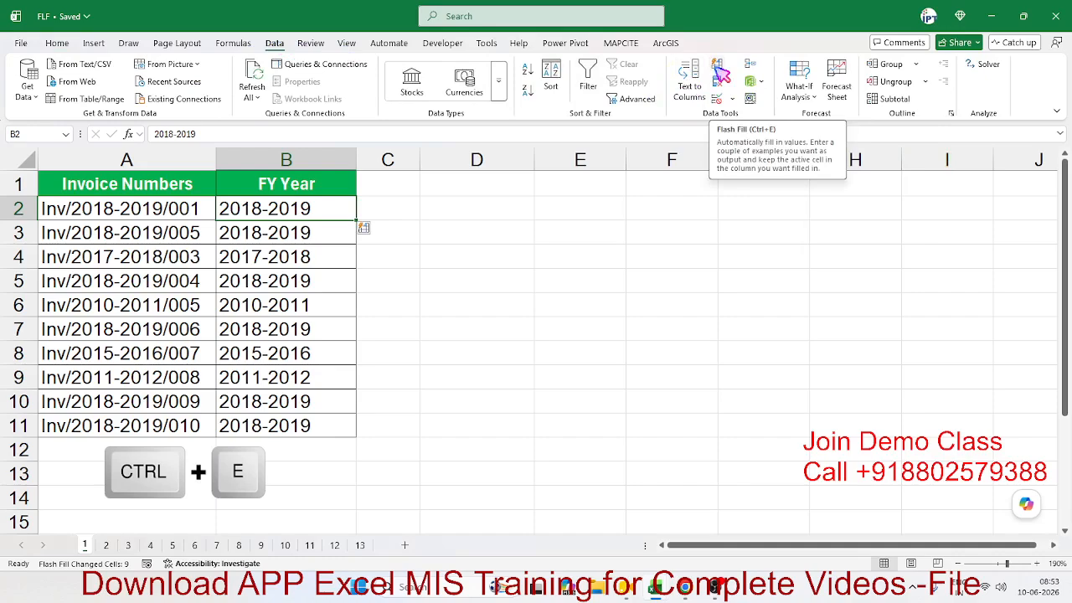
{"action": "left_click", "coordinate": [107, 545]}
Step: Clear B2:C9 and Flash Fill the first names from the example Arjun
{"action": "left_click_drag", "start_coordinate": [260, 220], "coordinate": [381, 415]}
{"action": "key", "text": "Delete"}
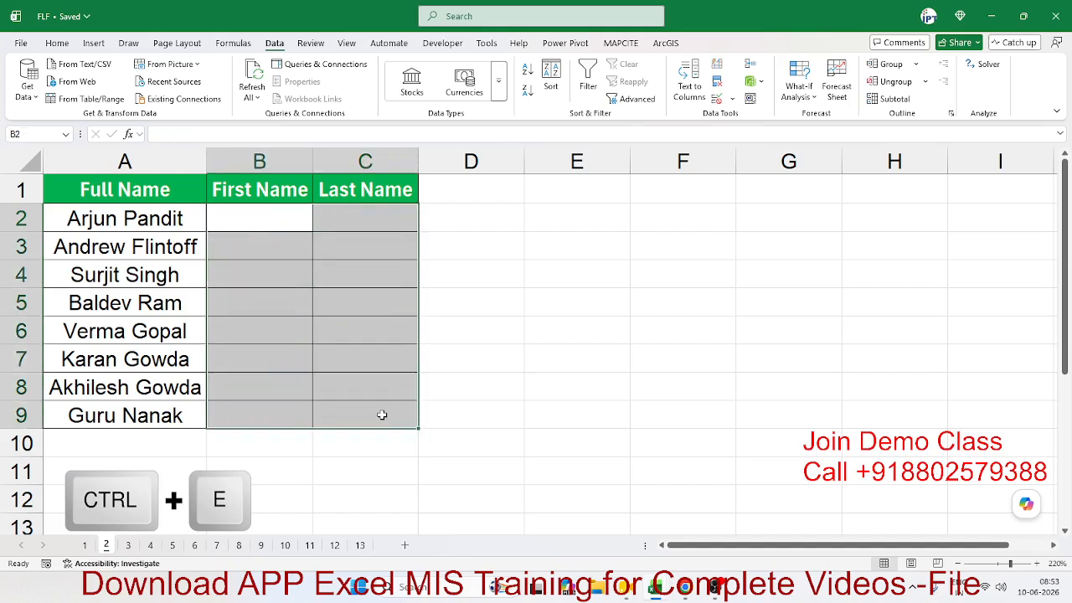
{"action": "key", "text": "Up"}
{"action": "key", "text": "Down"}
{"action": "type", "text": "Ar"}
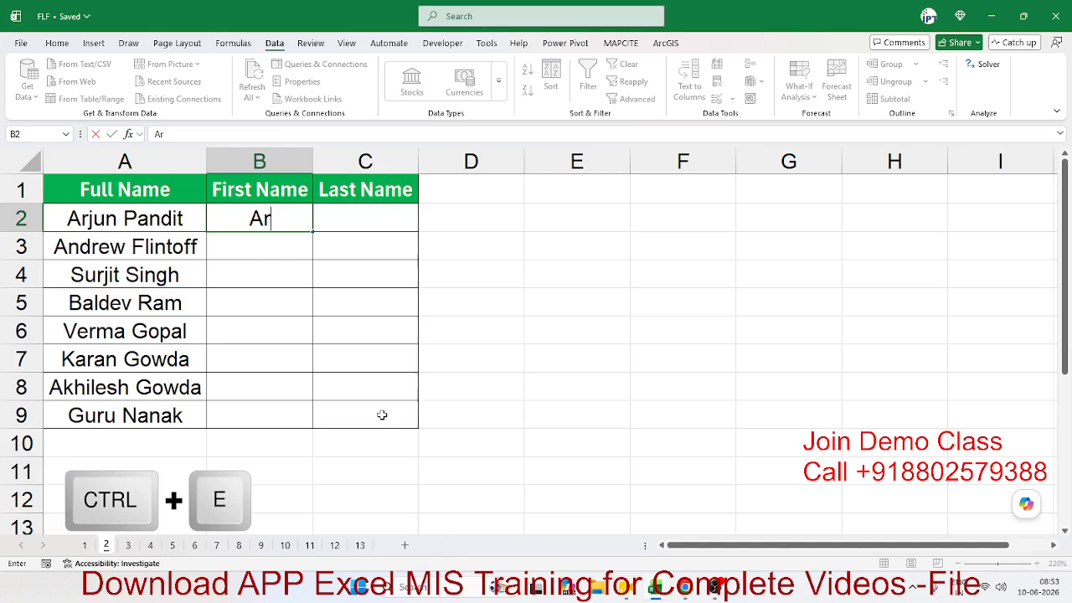
{"action": "type", "text": "jun"}
{"action": "key", "text": "Return"}
{"action": "key", "text": "Up"}
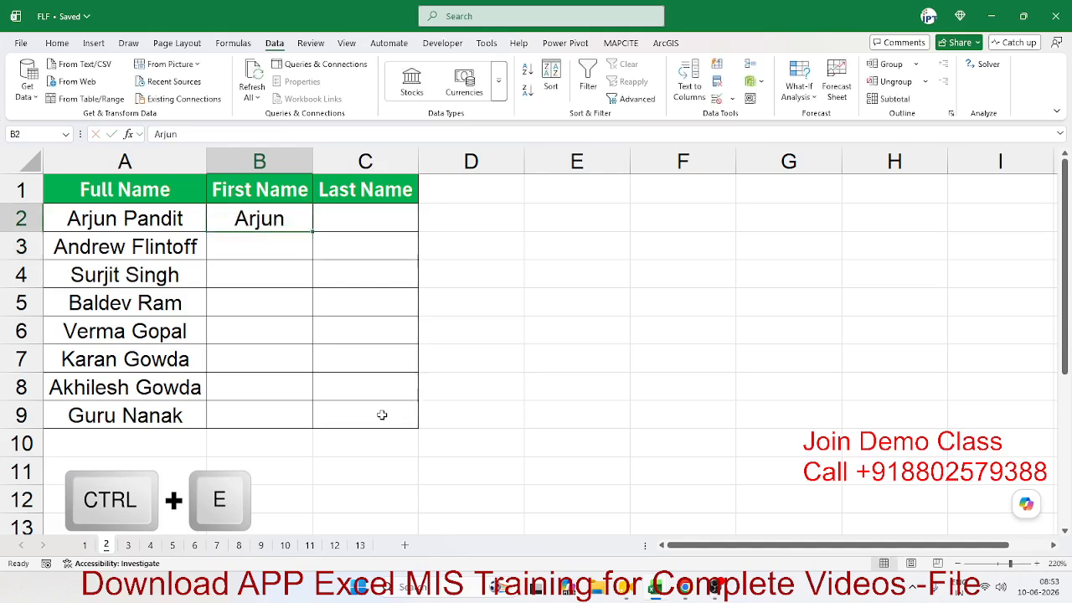
{"action": "key", "text": "ctrl+e"}
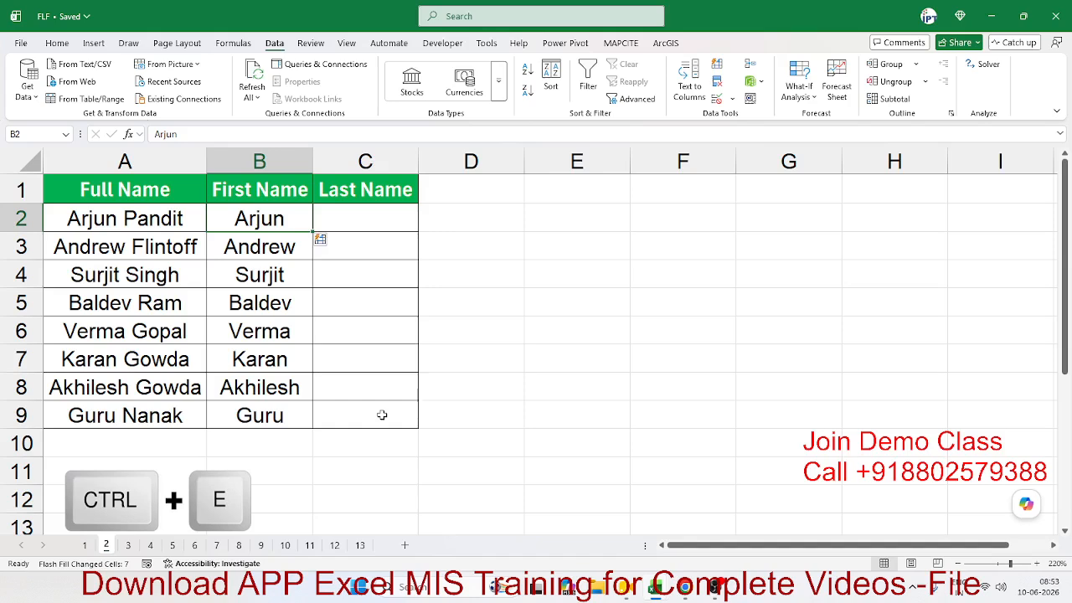
Step: Flash Fill the last names from the example Pandit in C2, then open sheet 3
{"action": "key", "text": "Right"}
{"action": "type", "text": "Pa"}
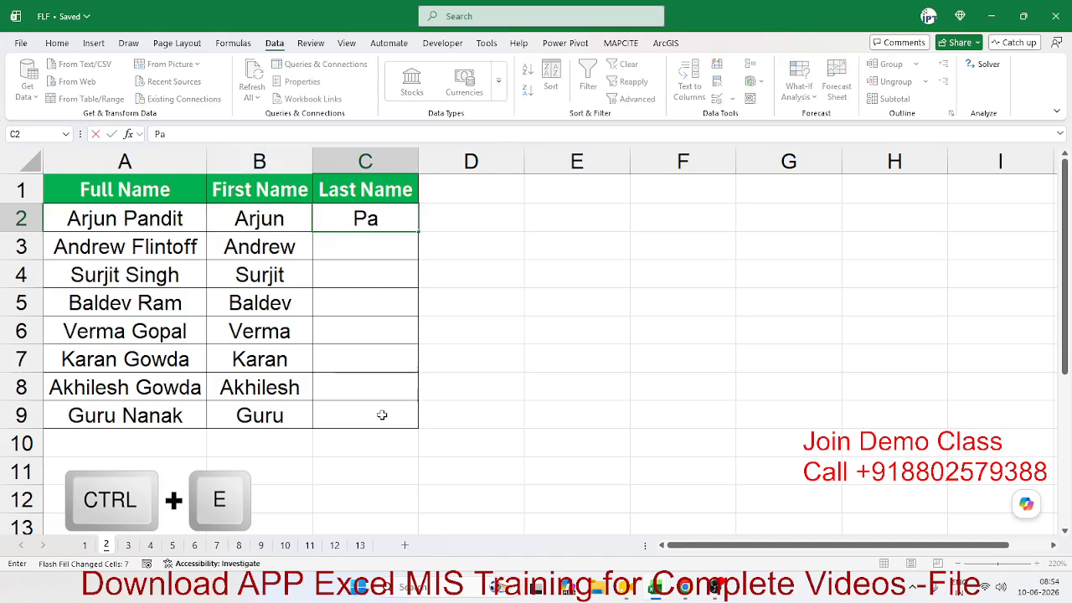
{"action": "type", "text": "ndit"}
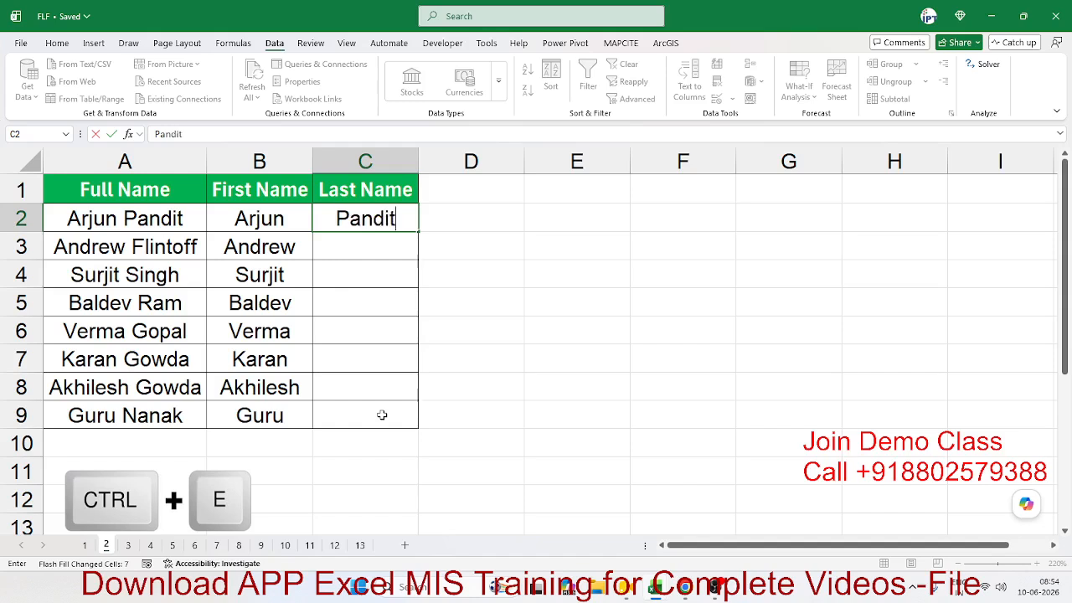
{"action": "key", "text": "Return"}
{"action": "key", "text": "Up"}
{"action": "key", "text": "ctrl+e"}
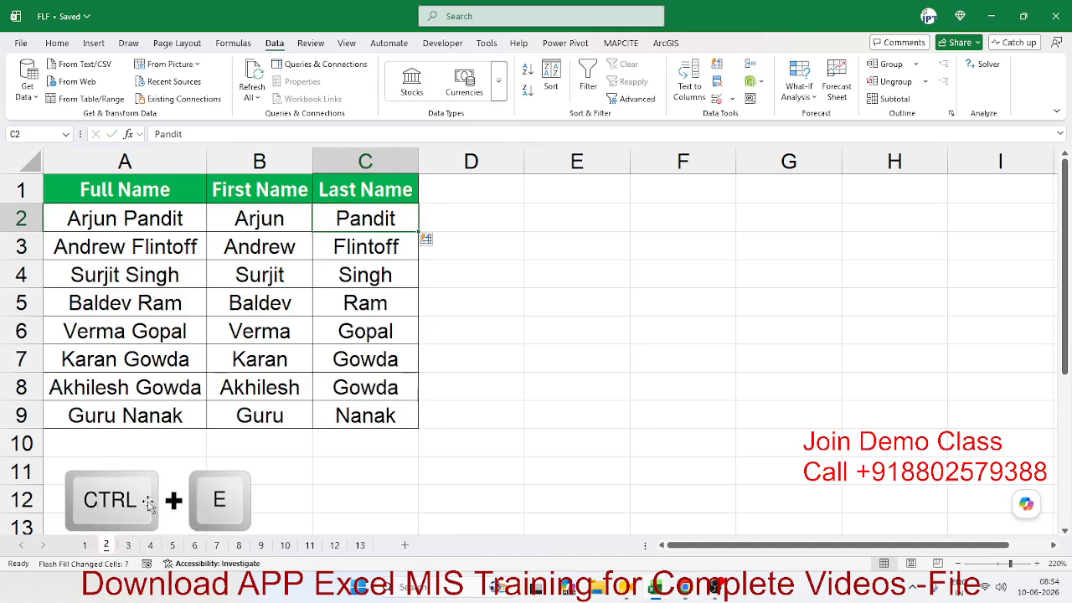
{"action": "left_click", "coordinate": [130, 545]}
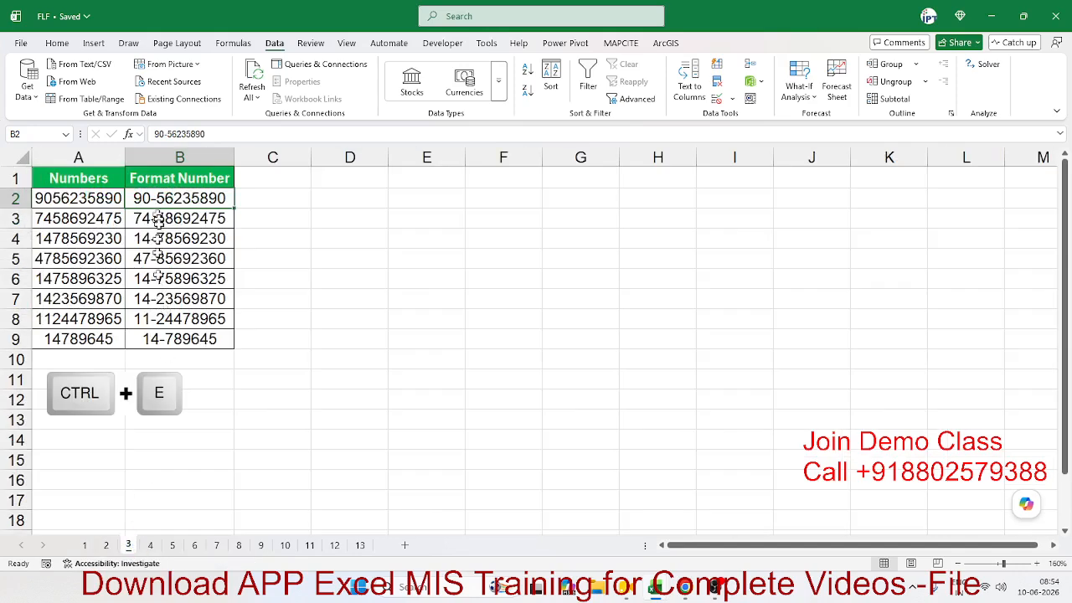
Step: Select and clear the Format Number cells B2:B9
{"action": "left_click_drag", "start_coordinate": [161, 338], "coordinate": [150, 191]}
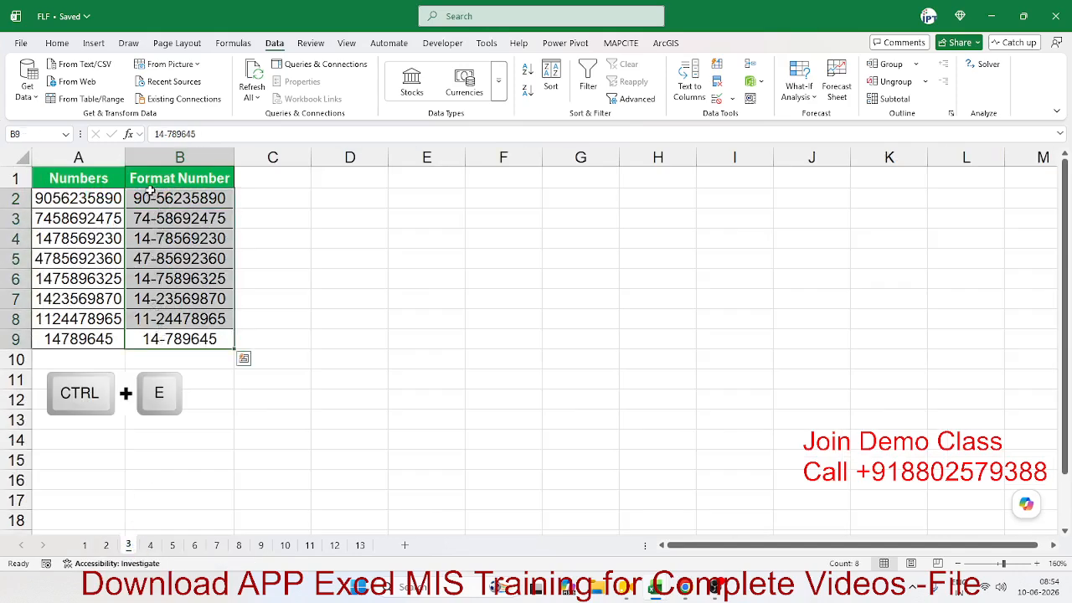
{"action": "key", "text": "Down"}
{"action": "key", "text": "Up"}
{"action": "left_click", "coordinate": [151, 191]}
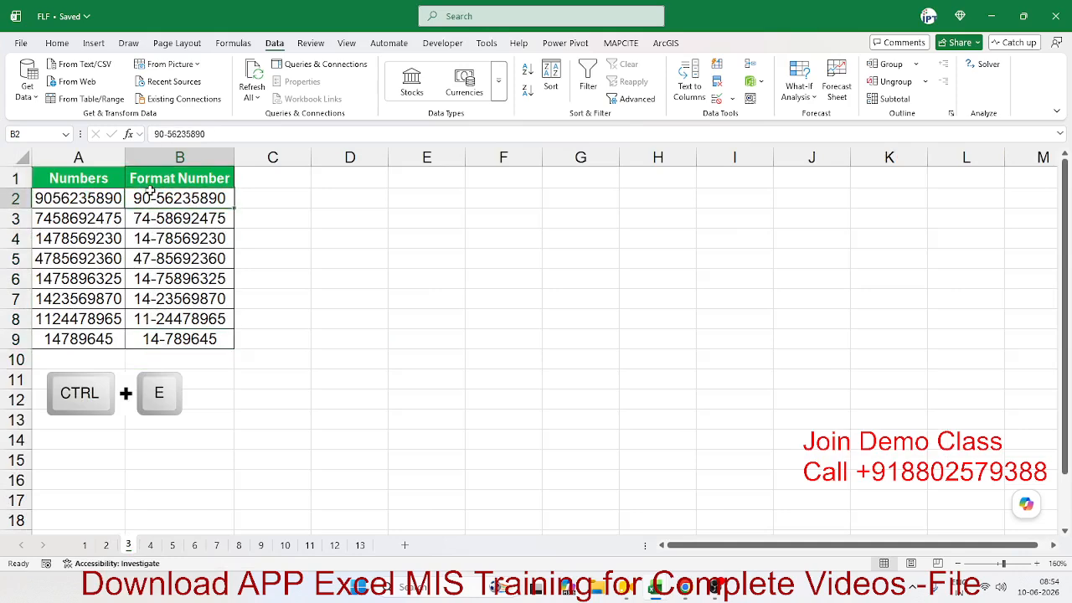
{"action": "key", "text": "ctrl+shift+Down"}
{"action": "key", "text": "Delete"}
{"action": "key", "text": "Left"}
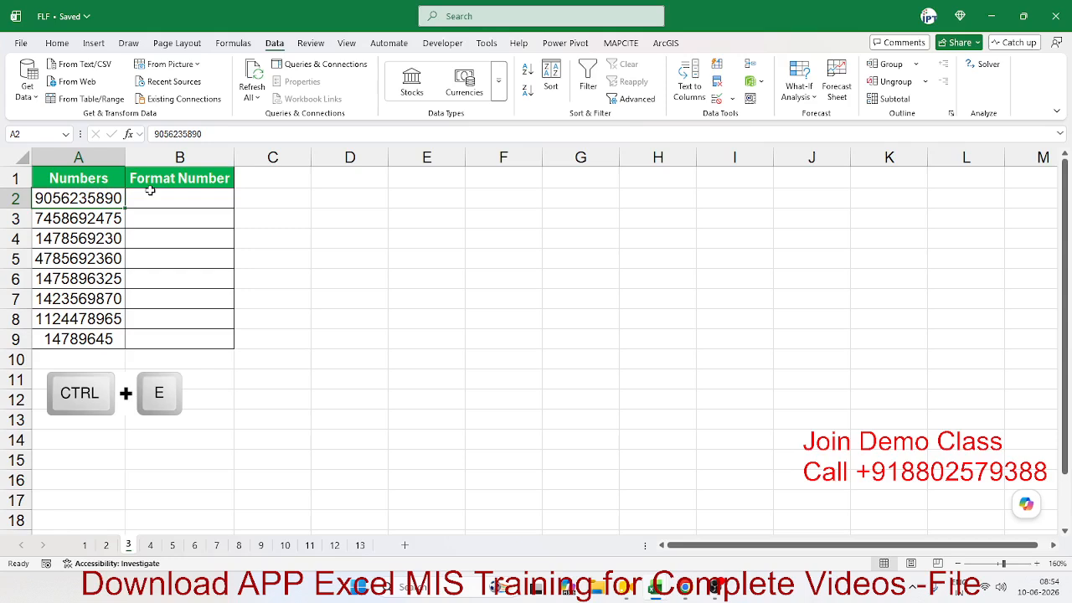
{"action": "left_click", "coordinate": [151, 191]}
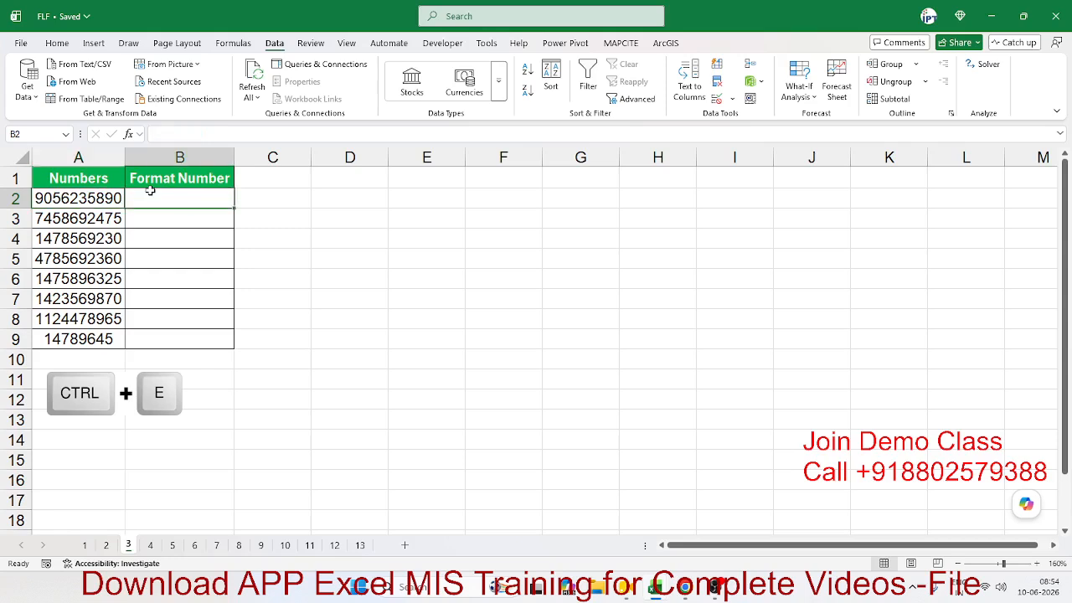
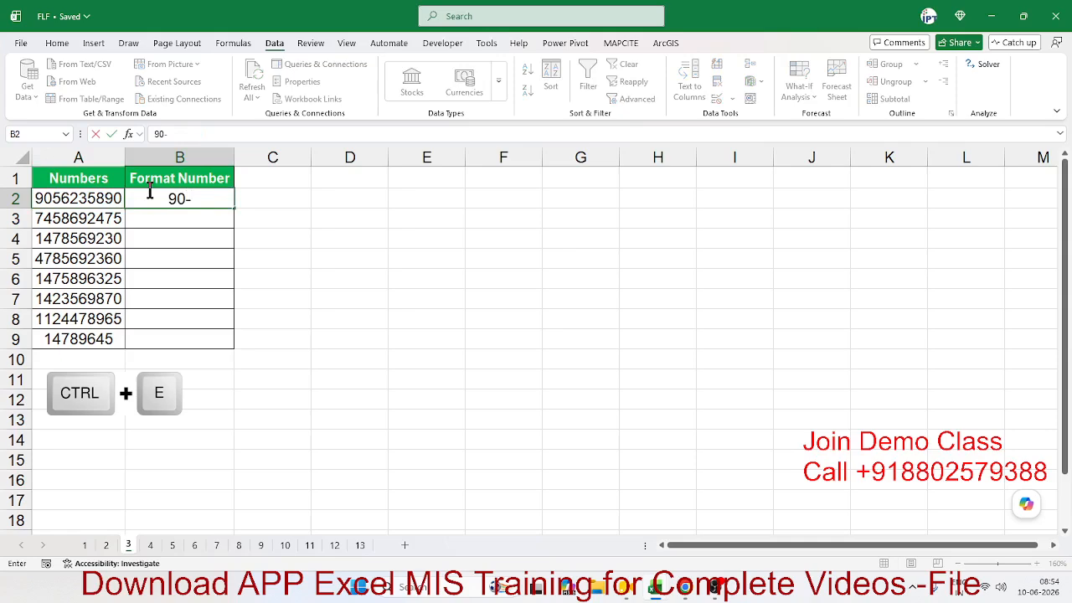
{"action": "key", "text": "Return"}
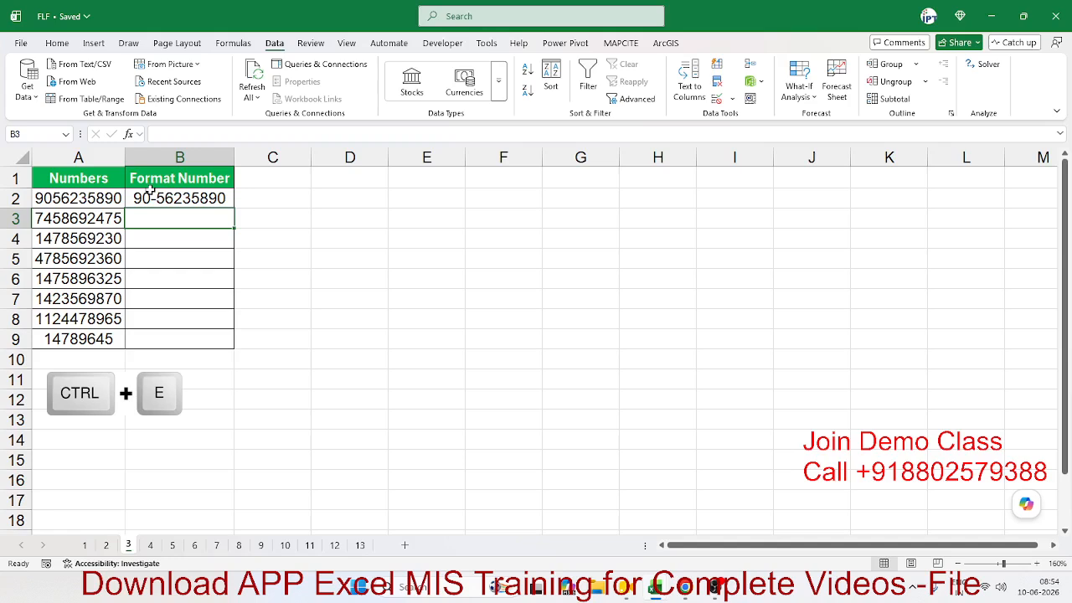
{"action": "left_click", "coordinate": [151, 191]}
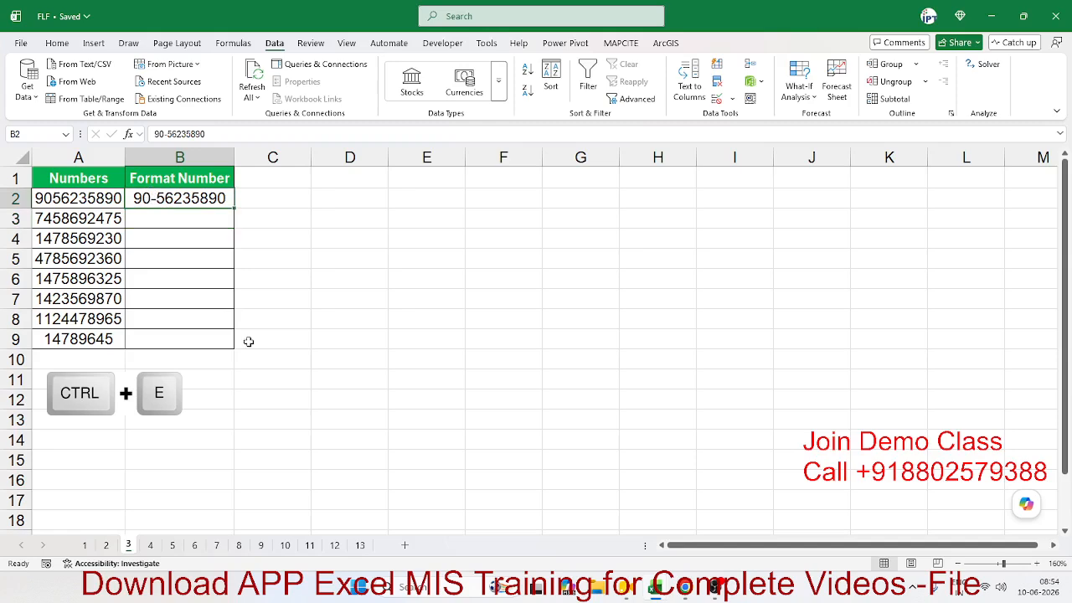
{"action": "key", "text": "ctrl+e"}
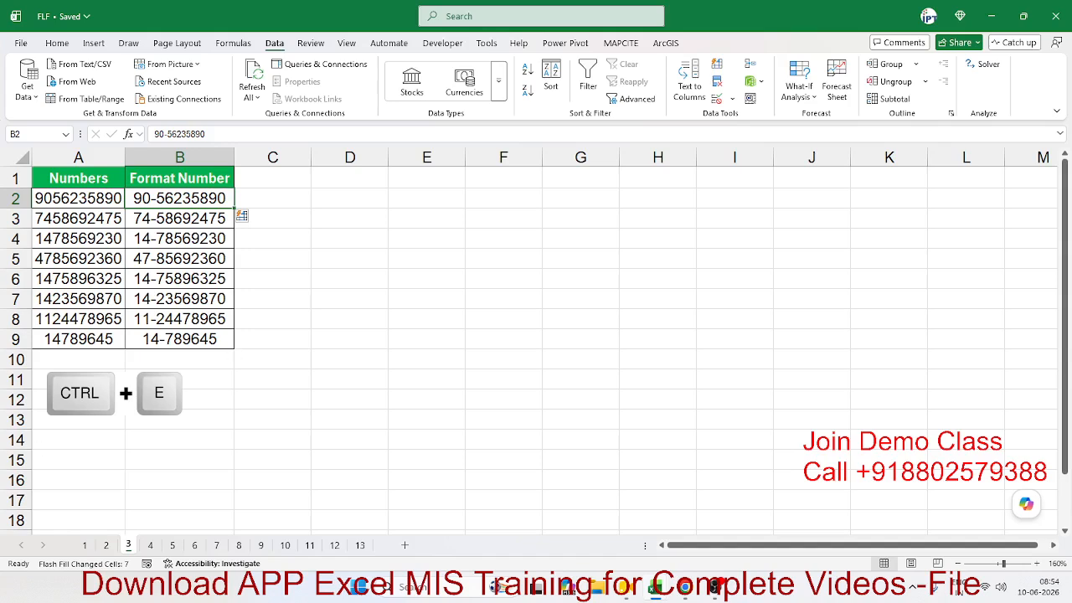
{"action": "left_click", "coordinate": [714, 588]}
{"action": "key", "text": "ctrl+z"}
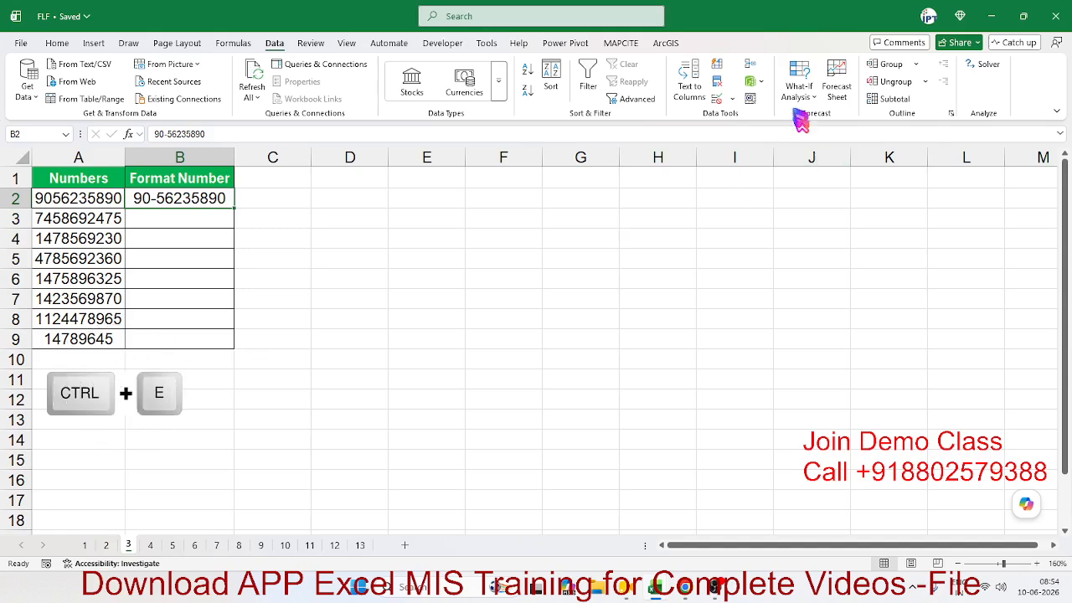
{"action": "left_click", "coordinate": [58, 43]}
{"action": "left_click", "coordinate": [818, 84]}
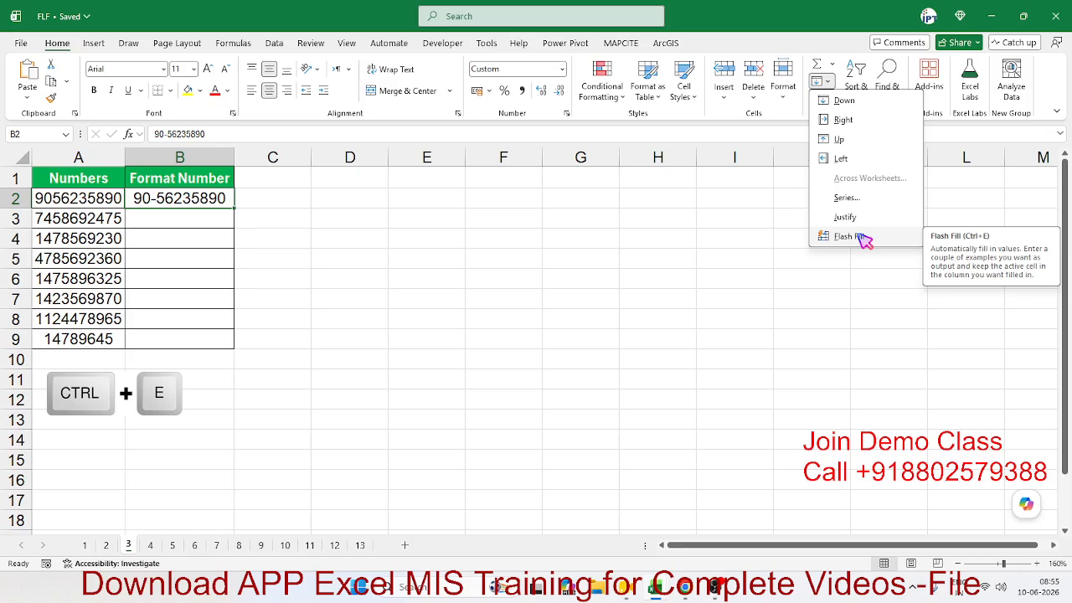
{"action": "left_click", "coordinate": [847, 236]}
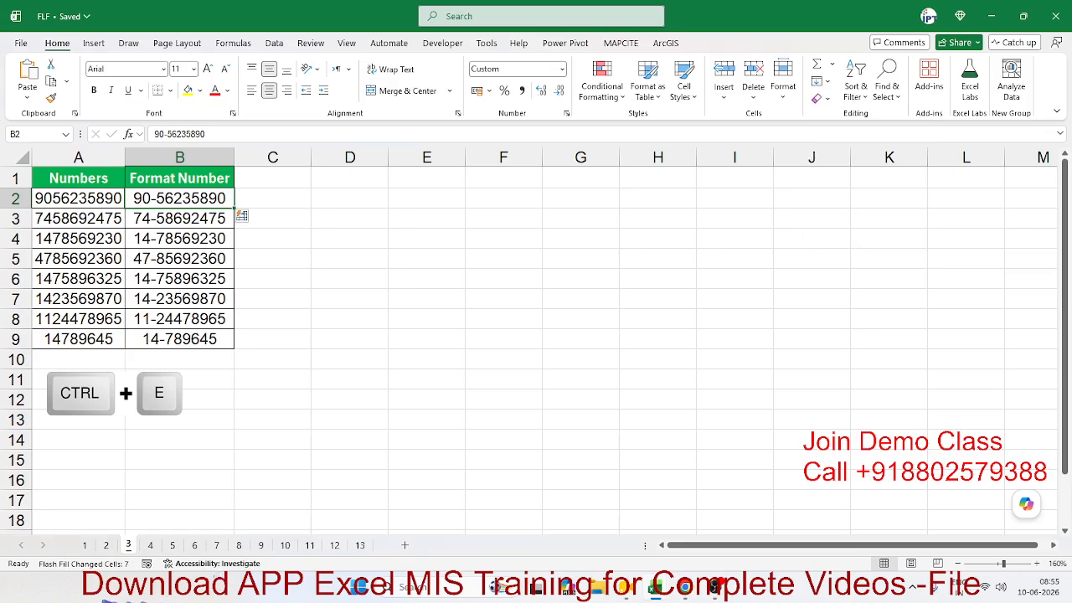
Step: On the full names sheet, clear the Full Name cells C2:C9
{"action": "left_click", "coordinate": [154, 546]}
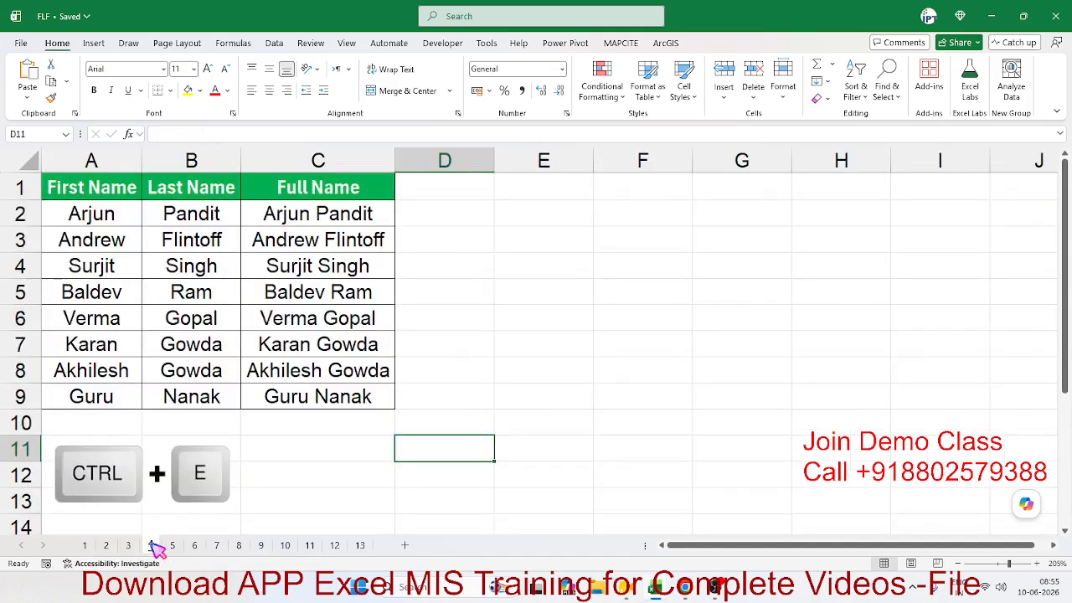
{"action": "left_click_drag", "start_coordinate": [251, 213], "coordinate": [303, 396]}
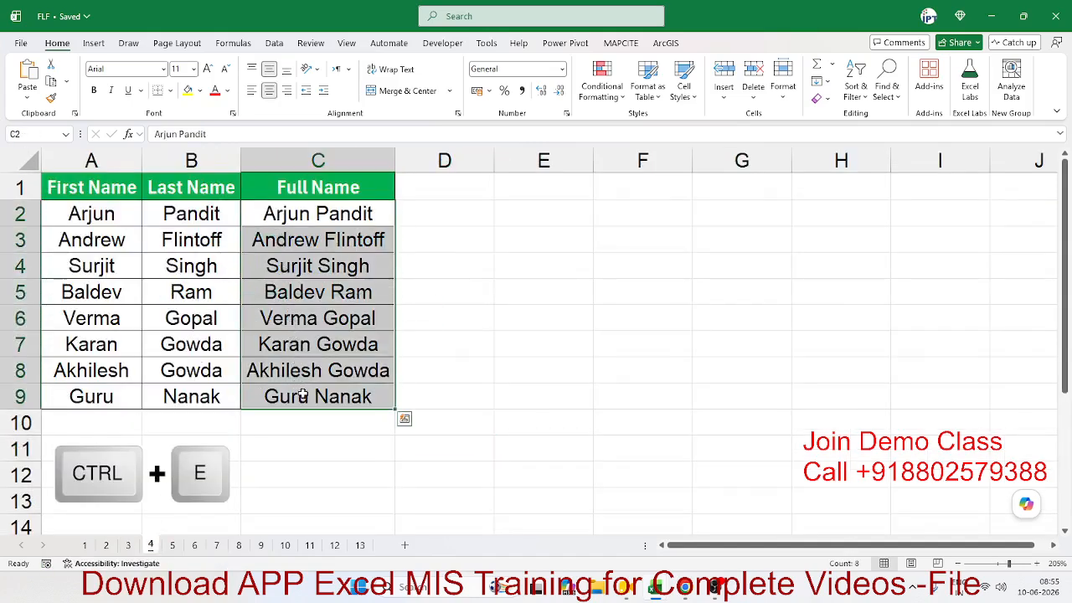
{"action": "key", "text": "Delete"}
{"action": "key", "text": "Left"}
{"action": "key", "text": "Left"}
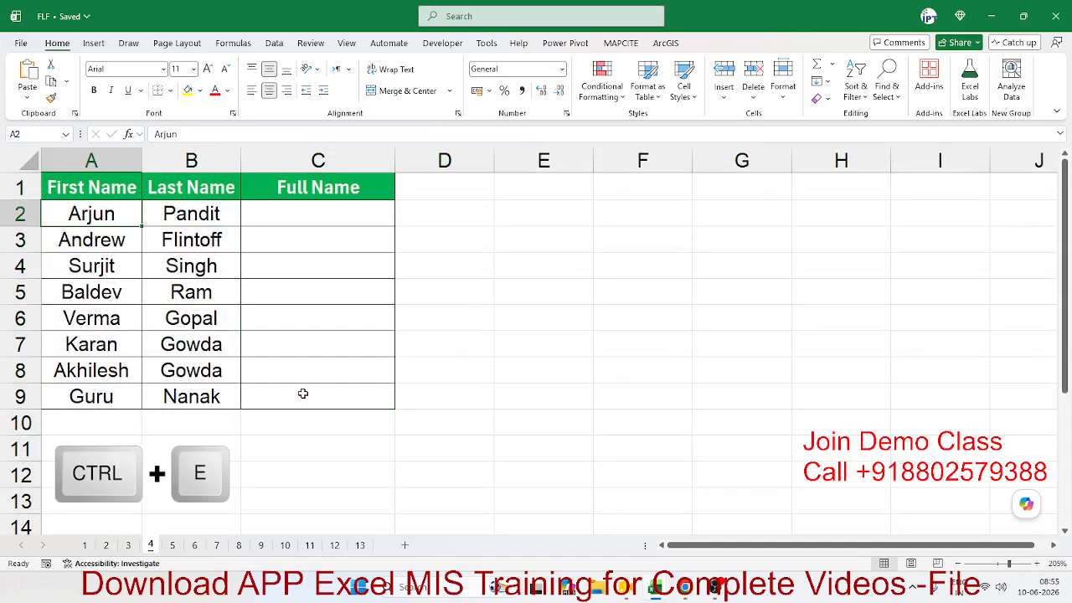
{"action": "key", "text": "Right"}
{"action": "key", "text": "Right"}
Step: Enter the formula =A2&" "&B2 in C2 to join first and last names
{"action": "type", "text": "="}
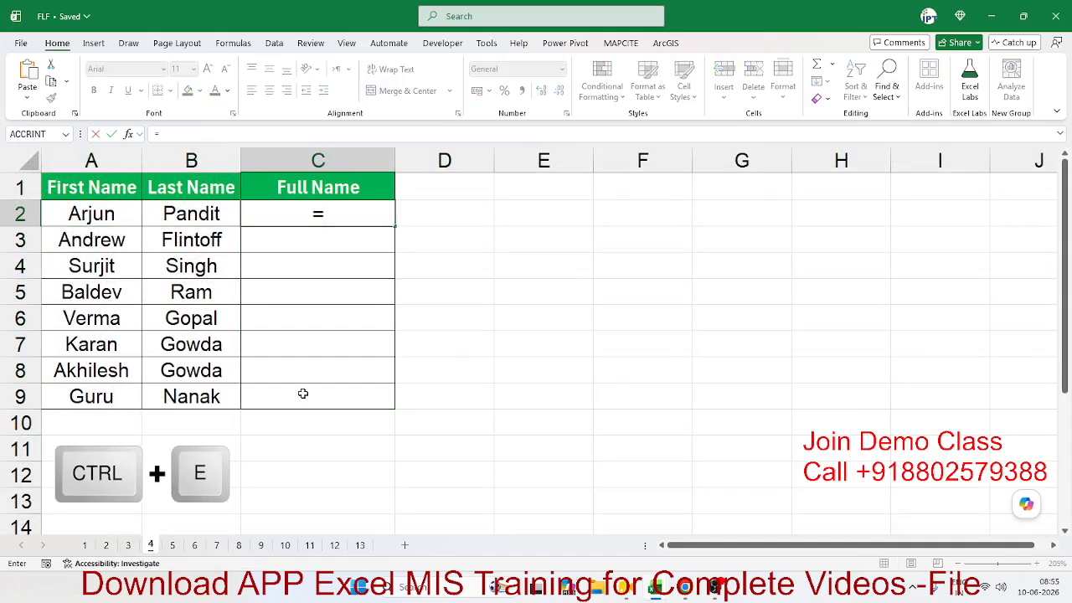
{"action": "key", "text": "Left"}
{"action": "key", "text": "Left"}
{"action": "type", "text": "&"}
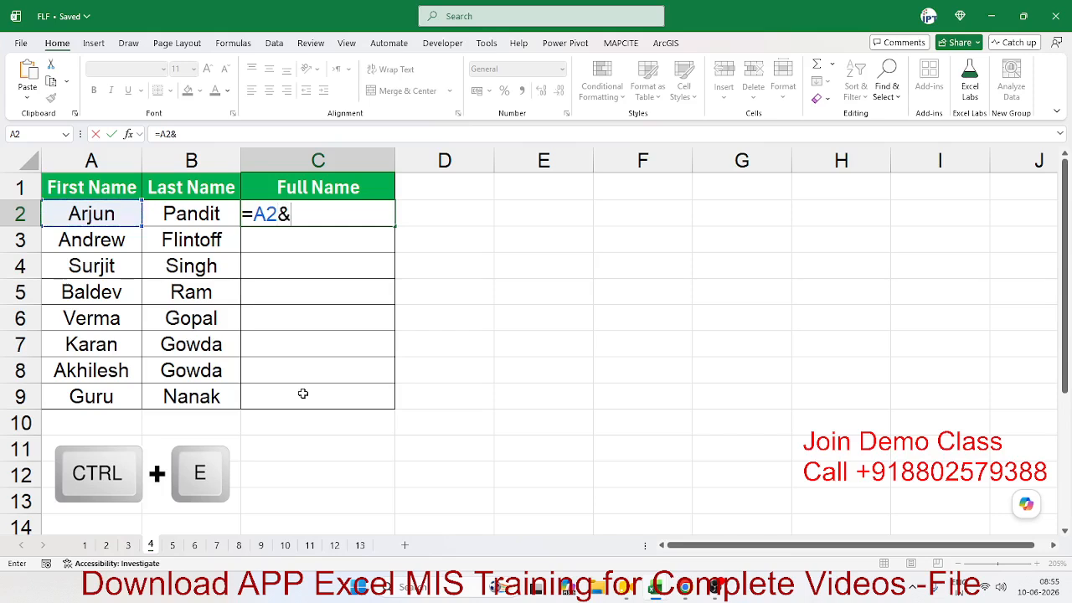
{"action": "type", "text": "\" \"&"}
{"action": "key", "text": "Left"}
{"action": "key", "text": "ctrl+Return"}
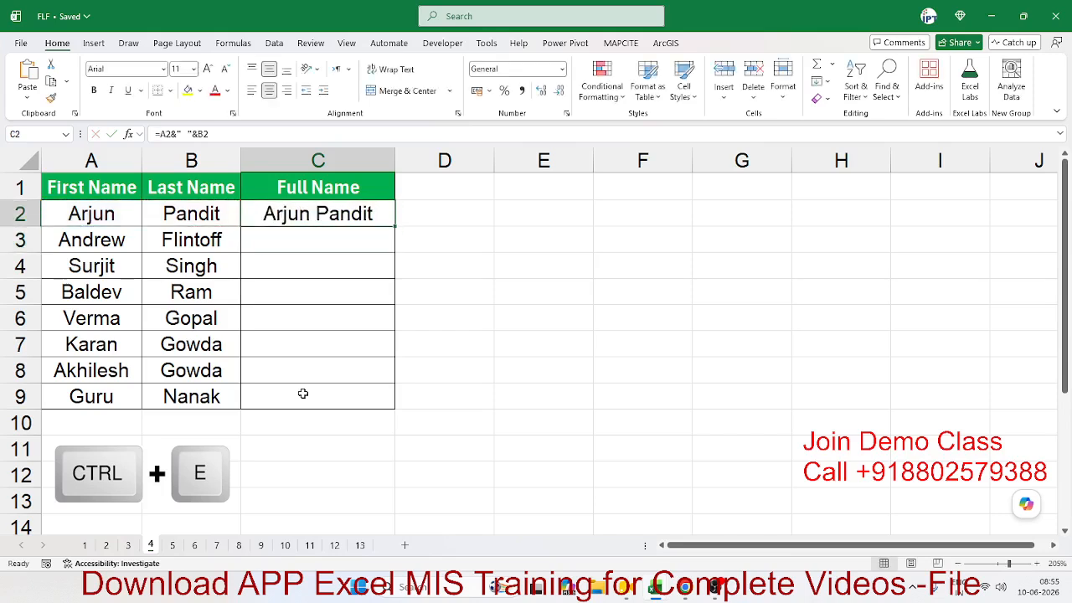
Step: Select C2:C9, try Flash Fill and Quick Analysis, then clear the joined names
{"action": "key", "text": "shift+Down"}
{"action": "key", "text": "shift+Down"}
{"action": "key", "text": "shift+Down"}
{"action": "key", "text": "shift+Down"}
{"action": "key", "text": "shift+Down"}
{"action": "key", "text": "shift+Down"}
{"action": "key", "text": "shift+Down"}
{"action": "key", "text": "shift+Down"}
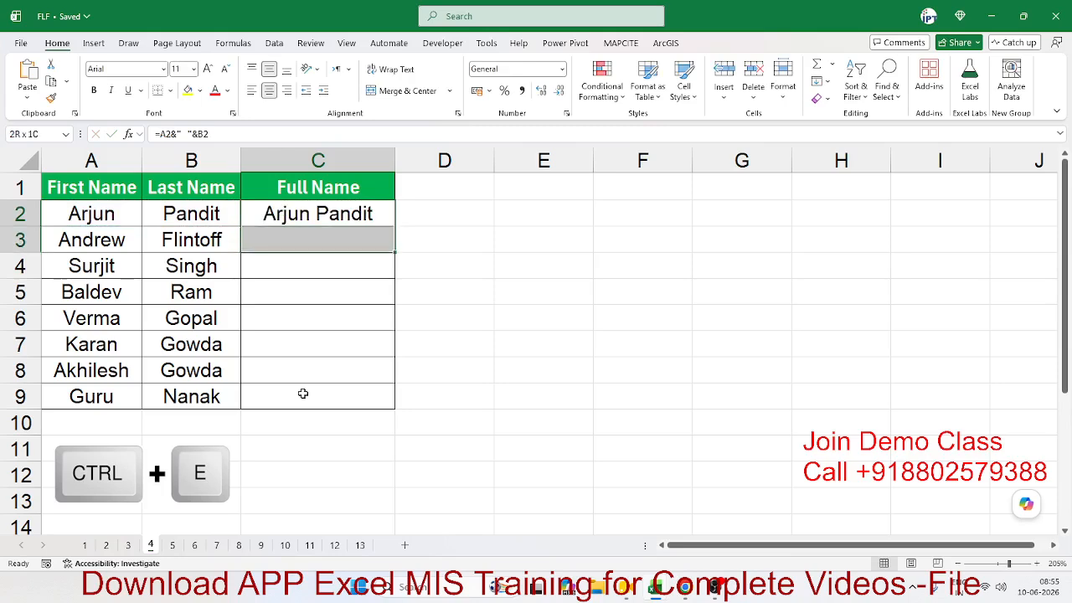
{"action": "key", "text": "shift+Up"}
{"action": "key", "text": "shift+Up"}
{"action": "key", "text": "shift+Down"}
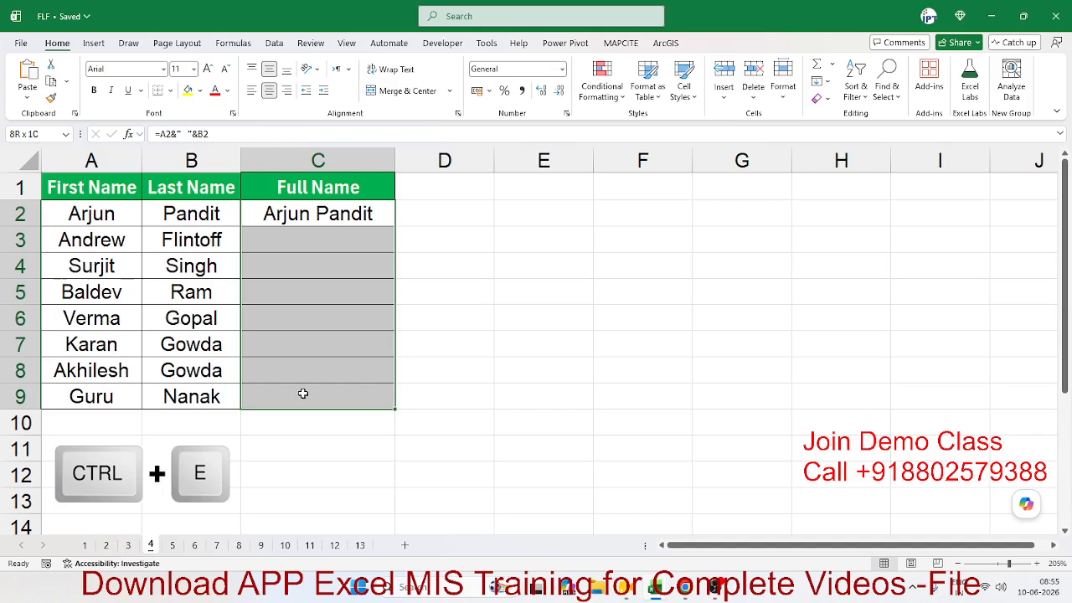
{"action": "key", "text": "ctrl+e"}
{"action": "key", "text": "ctrl+q"}
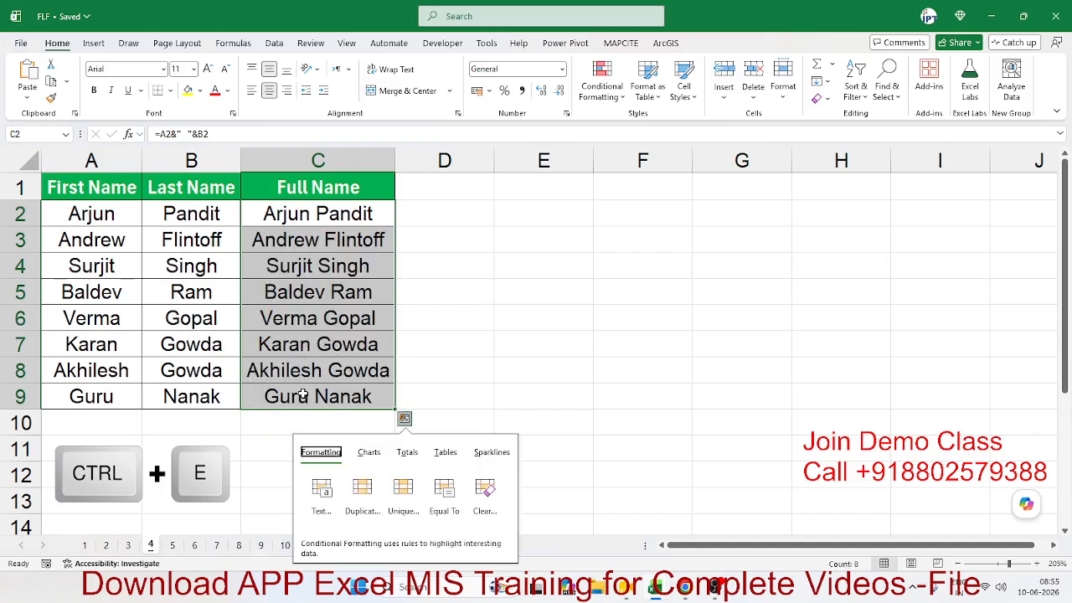
{"action": "key", "text": "Escape"}
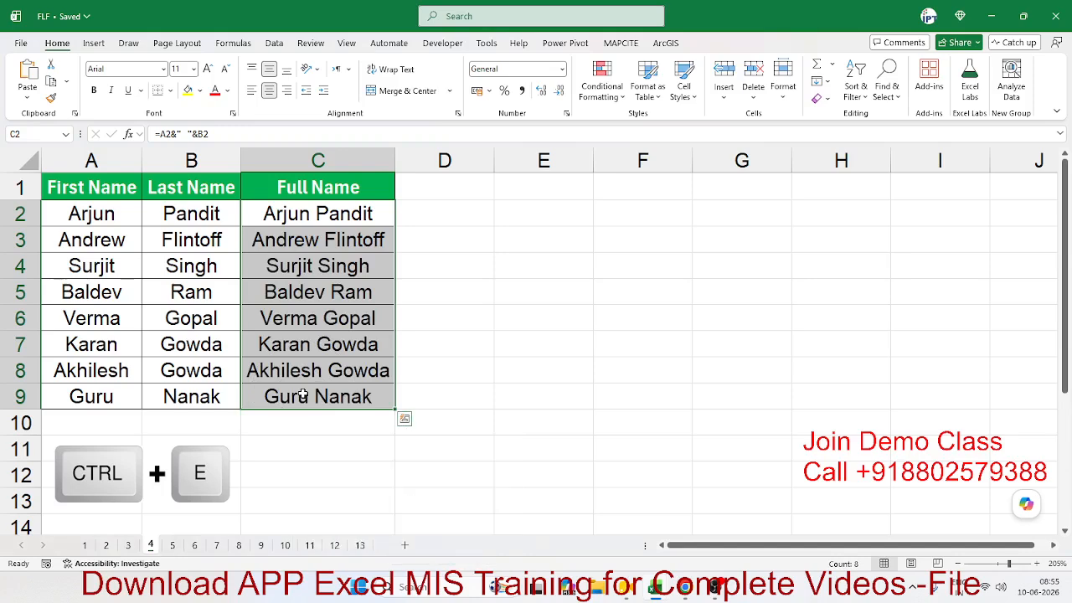
{"action": "key", "text": "Delete"}
{"action": "key", "text": "Up"}
{"action": "key", "text": "Down"}
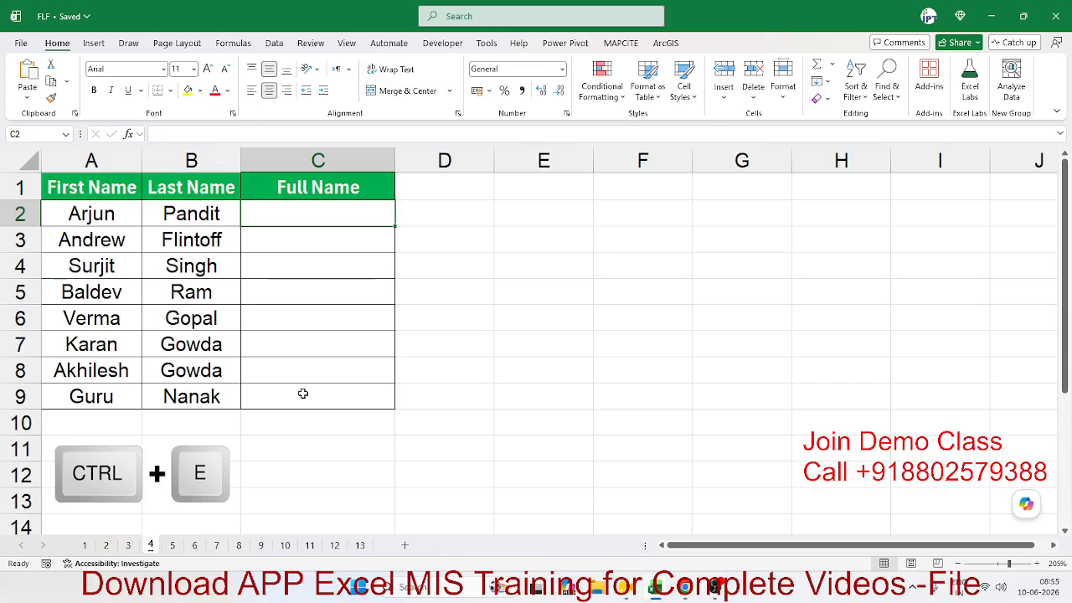
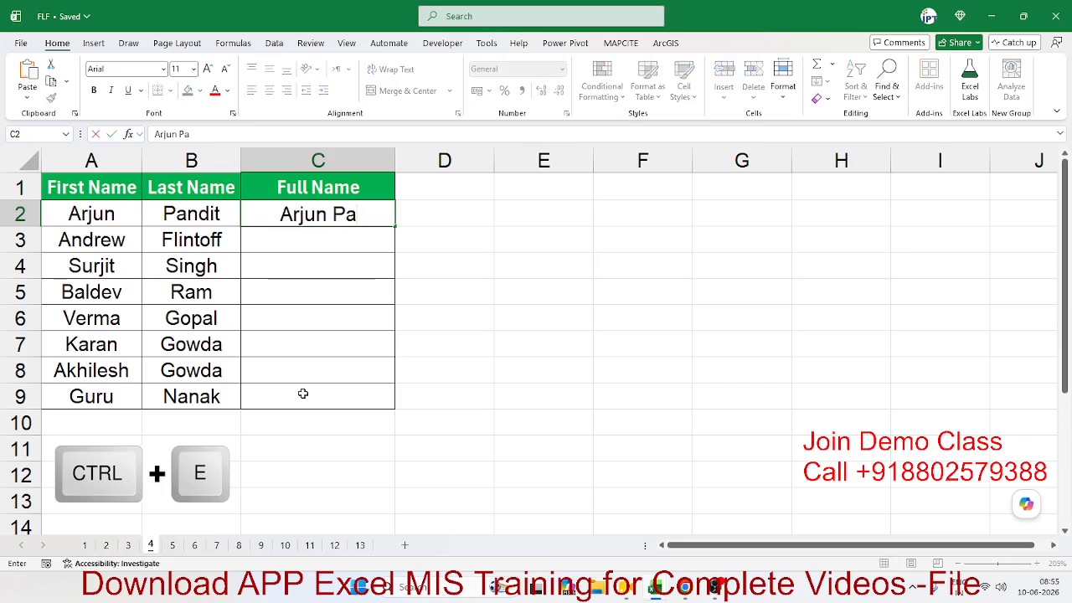
{"action": "key", "text": "ctrl+Return"}
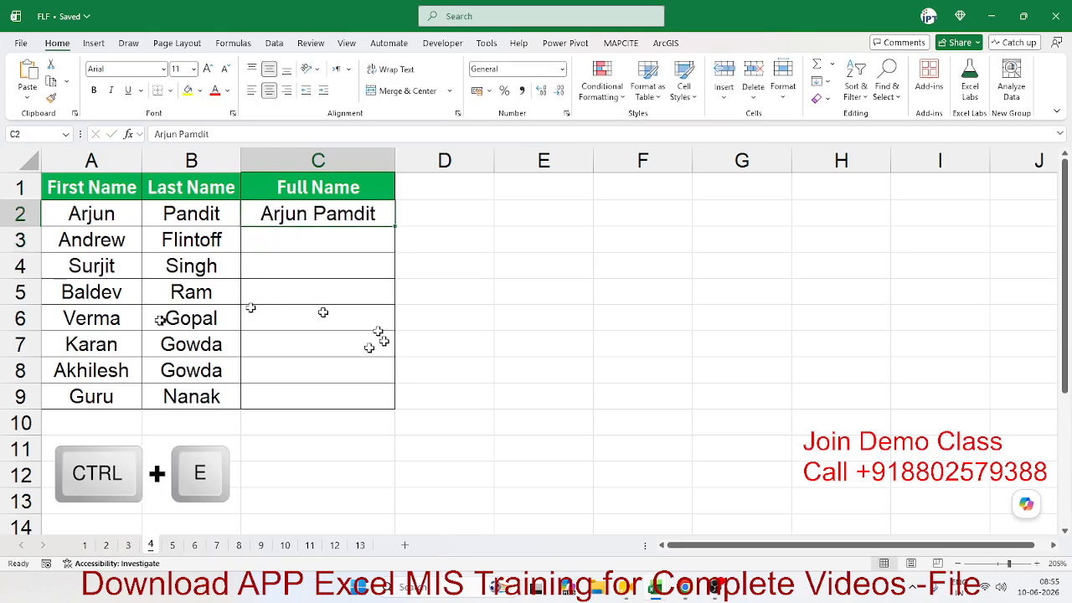
{"action": "double_click", "coordinate": [354, 213]}
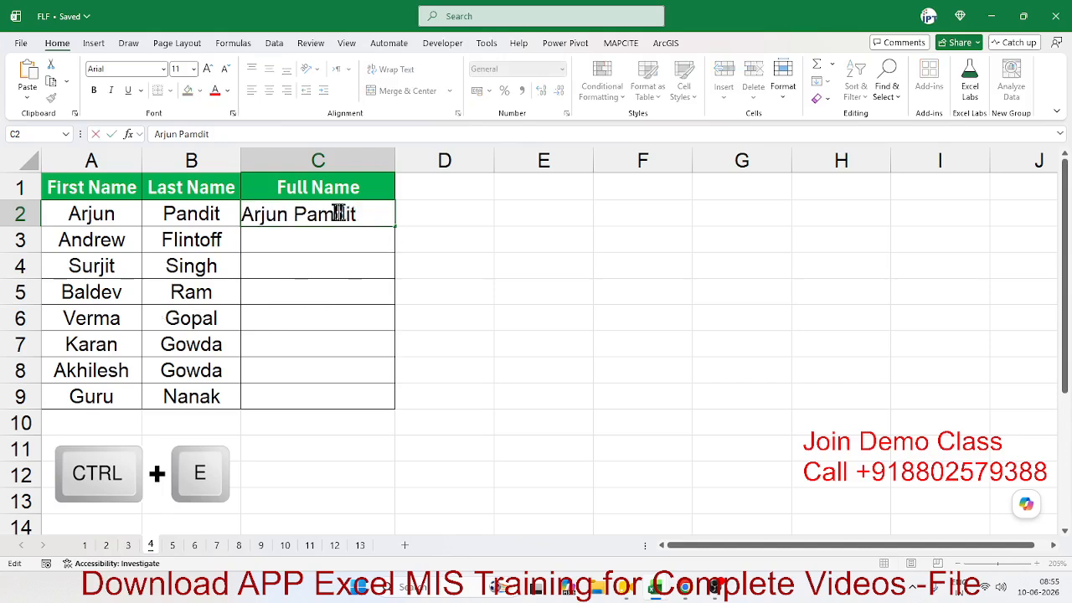
{"action": "left_click", "coordinate": [334, 214]}
{"action": "key", "text": "BackSpace"}
{"action": "type", "text": "n"}
{"action": "key", "text": "ctrl+Return"}
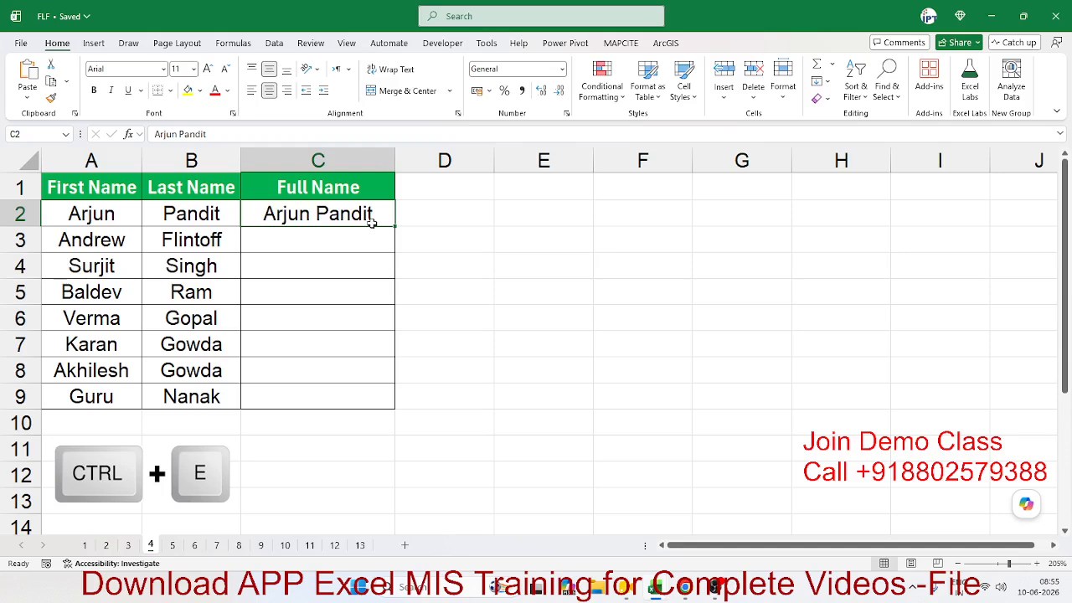
{"action": "key", "text": "ctrl+e"}
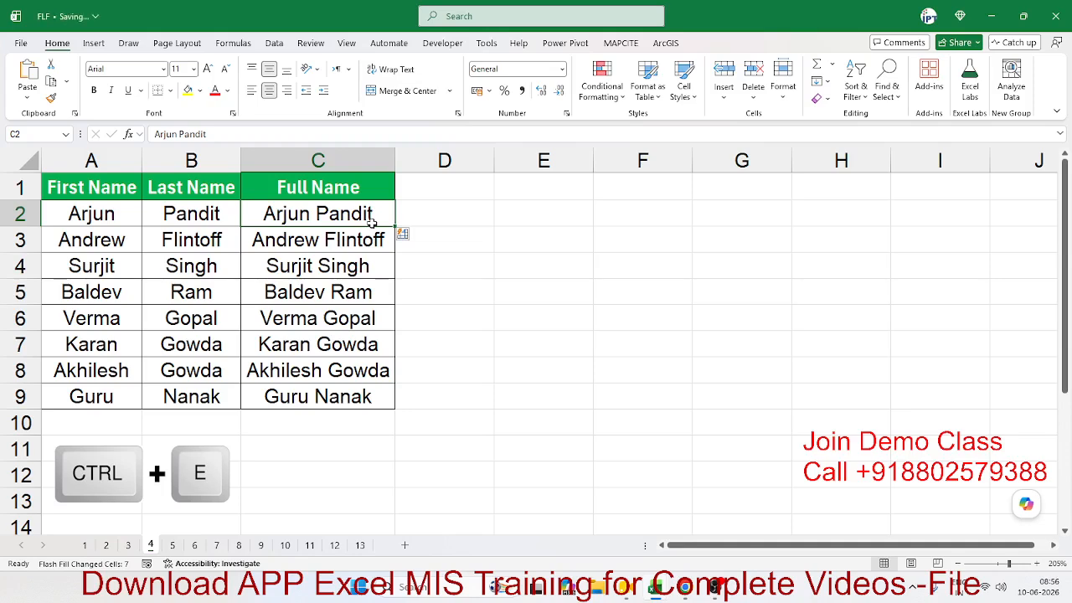
Step: Review the FY Year results on sheet 1 and the split first and last names on sheet 2
{"action": "left_click", "coordinate": [84, 545]}
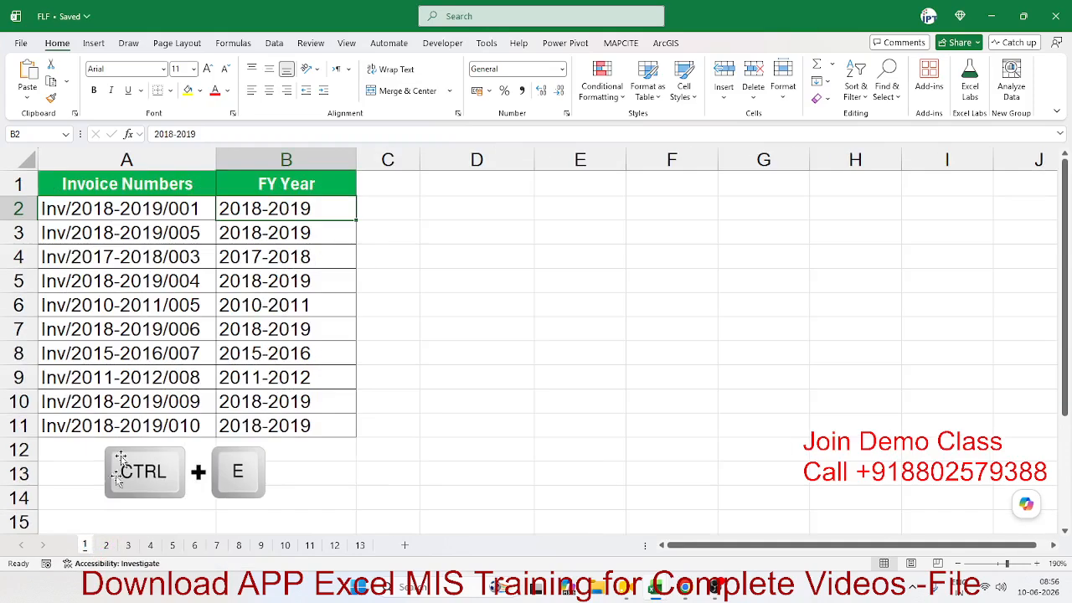
{"action": "left_click", "coordinate": [118, 206]}
{"action": "left_click_drag", "start_coordinate": [243, 206], "coordinate": [264, 427]}
{"action": "left_click", "coordinate": [105, 546]}
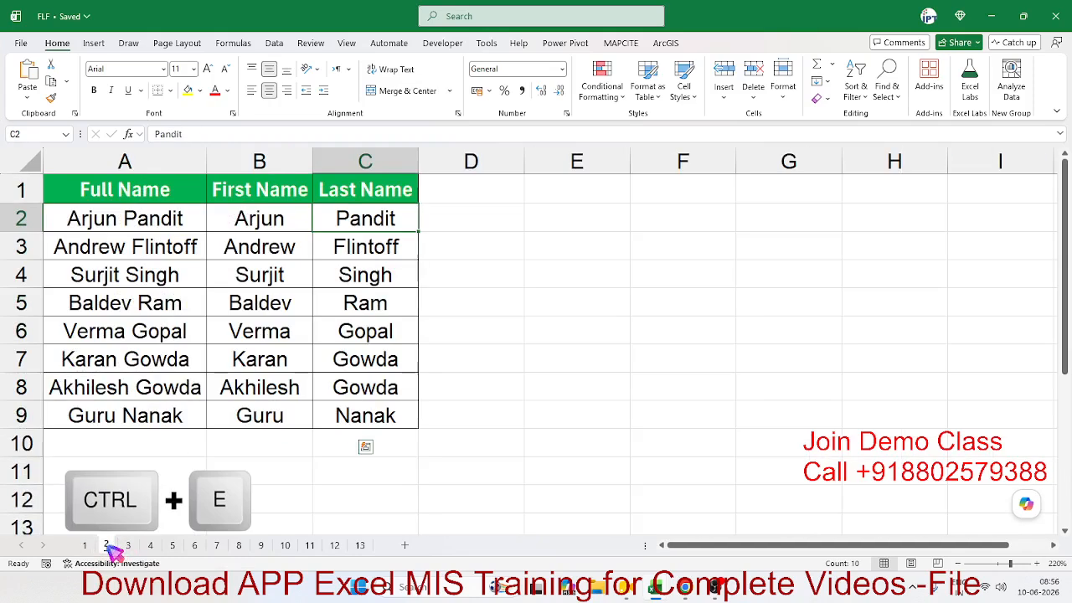
{"action": "left_click", "coordinate": [121, 216]}
{"action": "left_click_drag", "start_coordinate": [263, 217], "coordinate": [392, 431]}
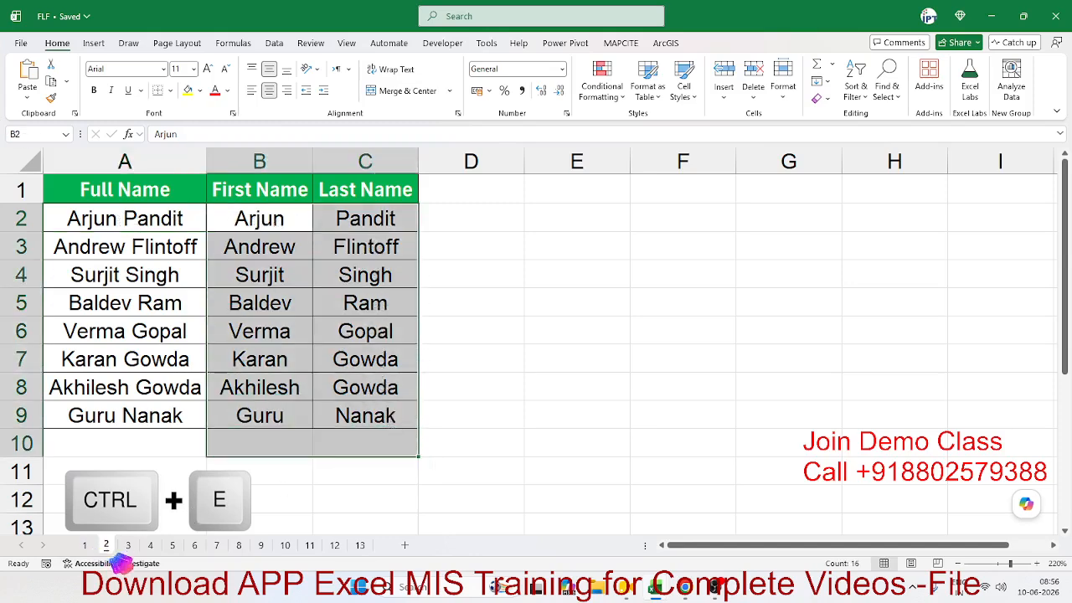
Step: Review the formatted numbers on sheet 3 and joined full names on sheet 4, then open sheet 5
{"action": "left_click", "coordinate": [128, 545]}
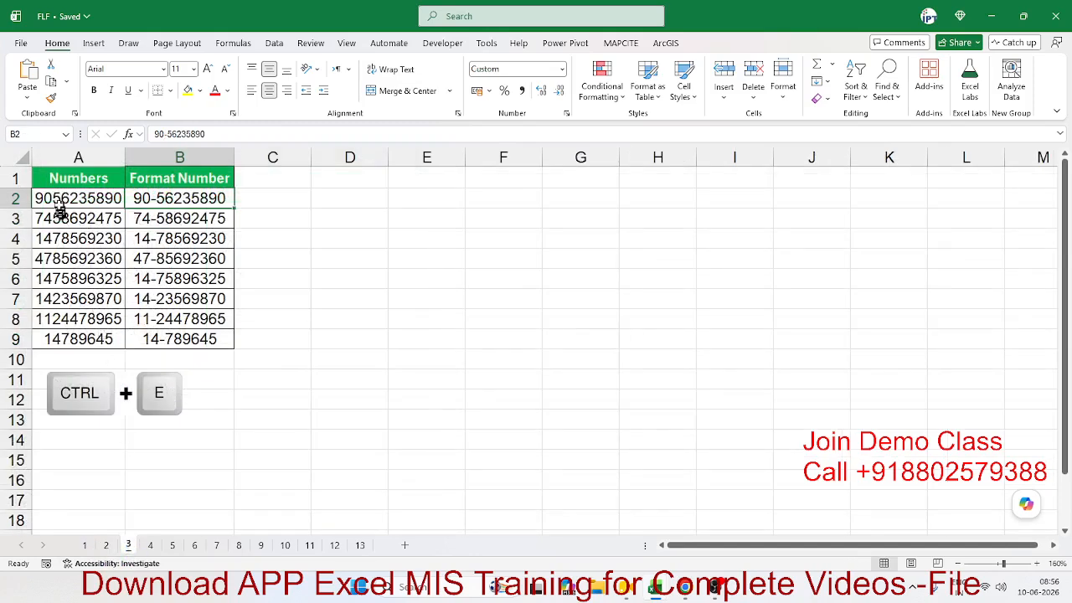
{"action": "left_click_drag", "start_coordinate": [67, 205], "coordinate": [75, 332]}
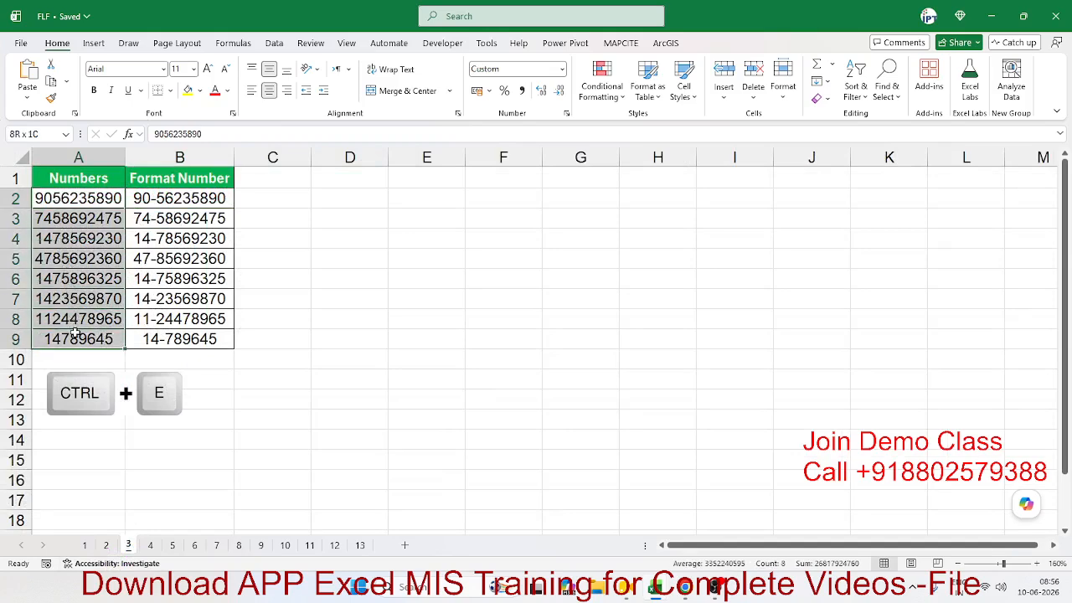
{"action": "left_click_drag", "start_coordinate": [162, 336], "coordinate": [162, 200]}
{"action": "left_click", "coordinate": [152, 545]}
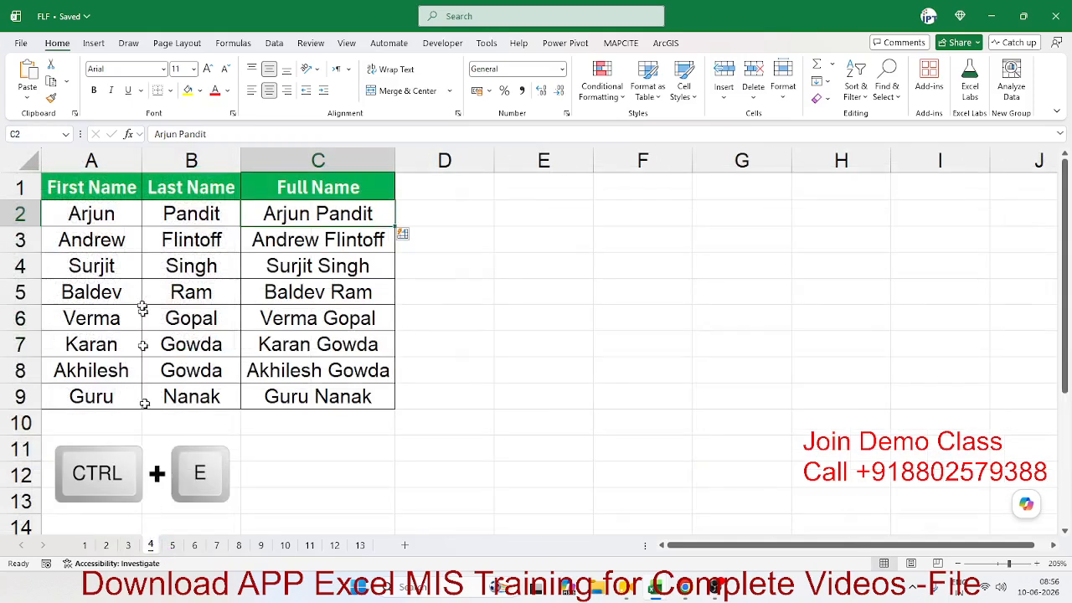
{"action": "left_click_drag", "start_coordinate": [87, 220], "coordinate": [182, 219]}
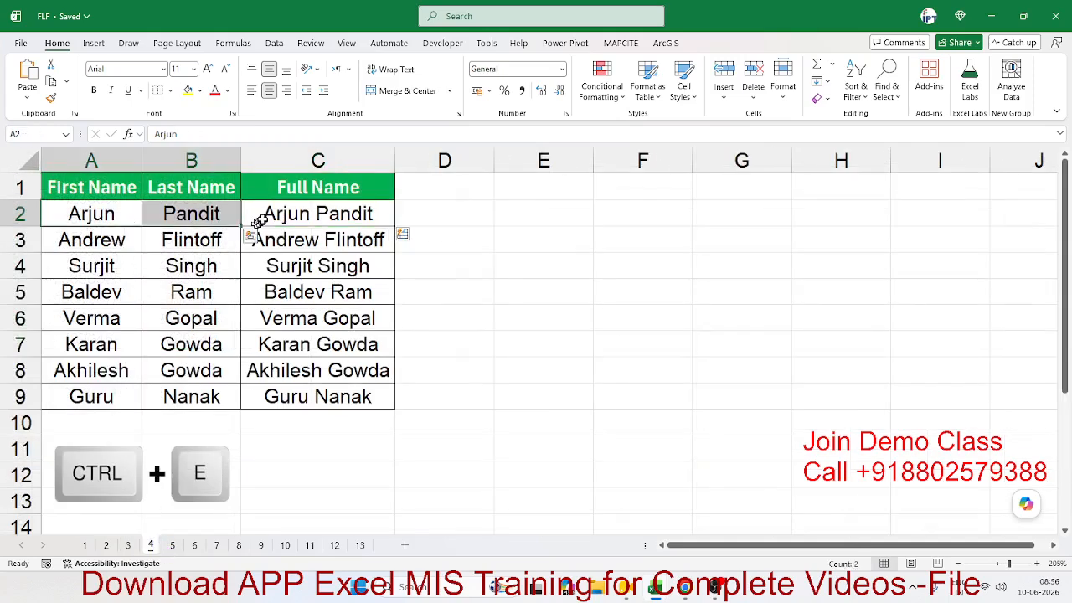
{"action": "left_click_drag", "start_coordinate": [280, 215], "coordinate": [313, 387]}
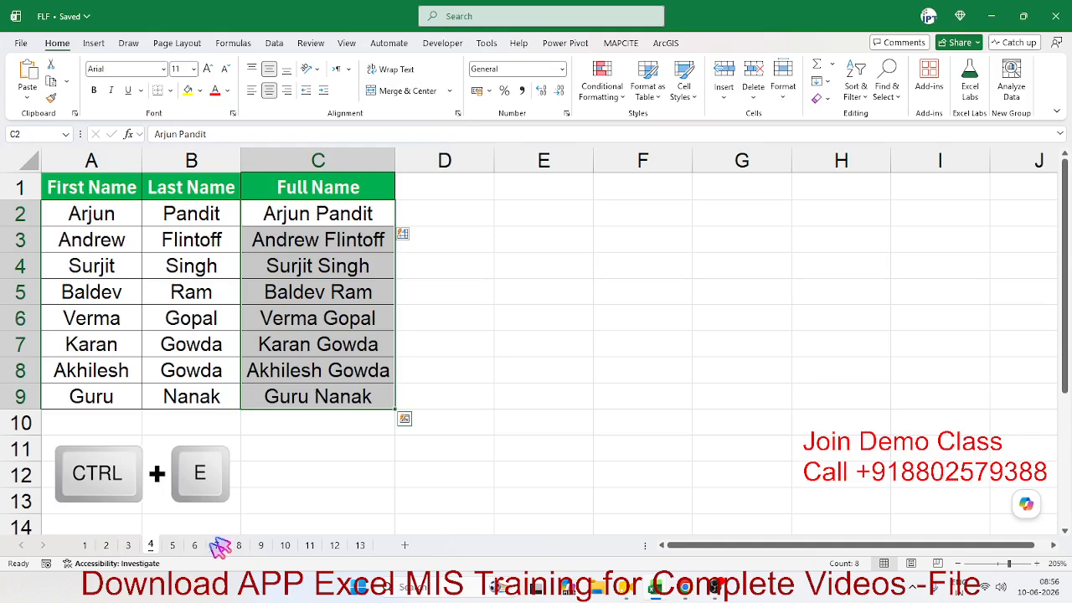
{"action": "left_click", "coordinate": [173, 545]}
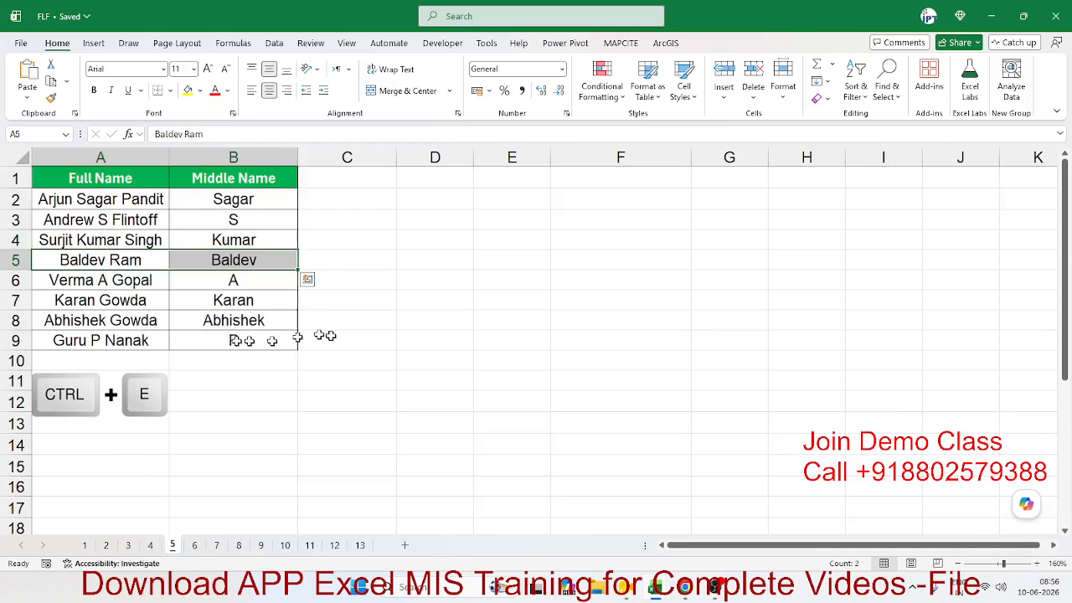
Step: Clear the middle names in B2:B9 on sheet 5
{"action": "left_click", "coordinate": [347, 378]}
{"action": "left_click_drag", "start_coordinate": [259, 203], "coordinate": [264, 342]}
{"action": "key", "text": "Delete"}
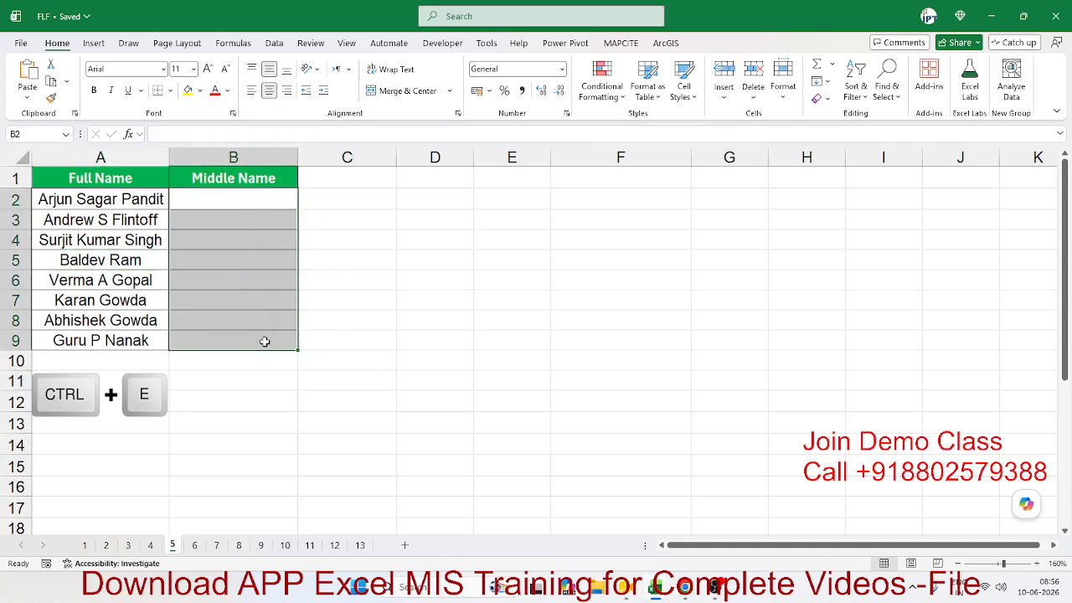
Step: Select the eight full names in A2:A9 and switch to the Chrome window
{"action": "key", "text": "Left"}
{"action": "key", "text": "ctrl+shift+Down"}
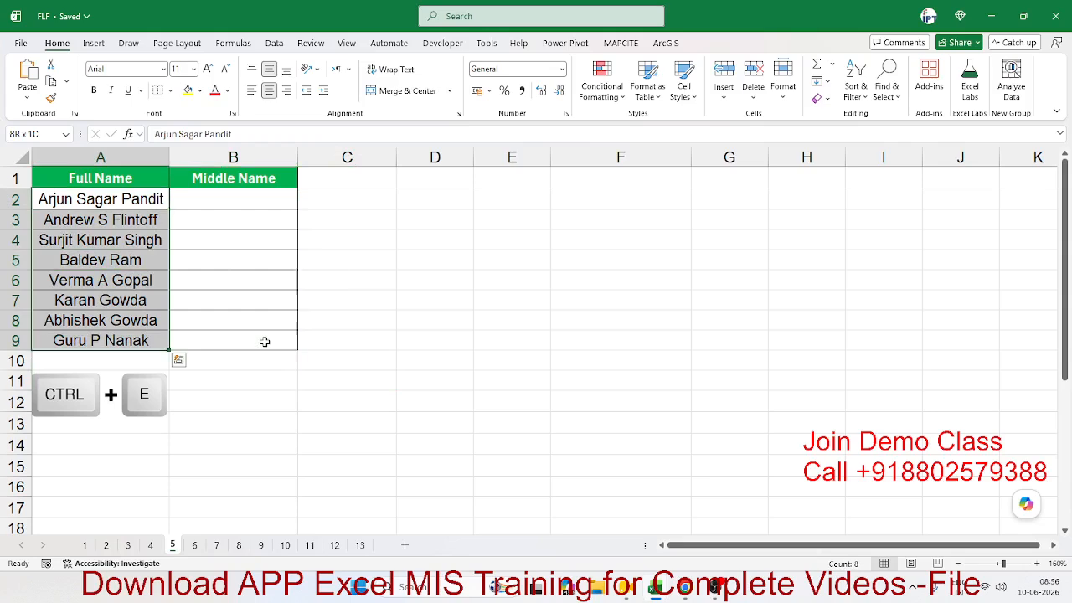
{"action": "key", "text": "Up"}
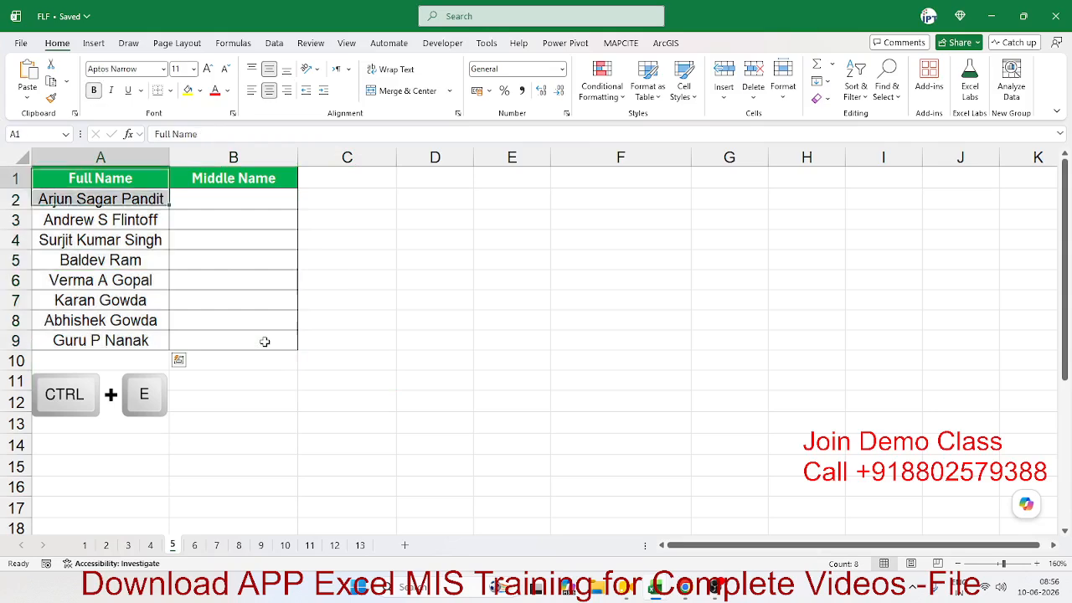
{"action": "key", "text": "Down"}
{"action": "key", "text": "ctrl+shift+Down"}
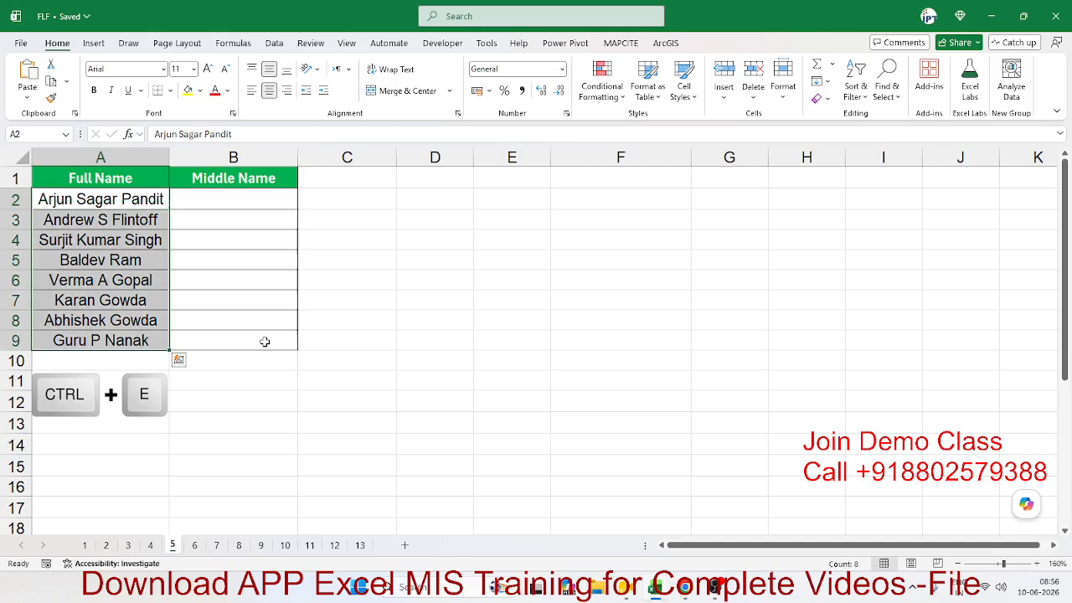
{"action": "key", "text": "alt+Tab"}
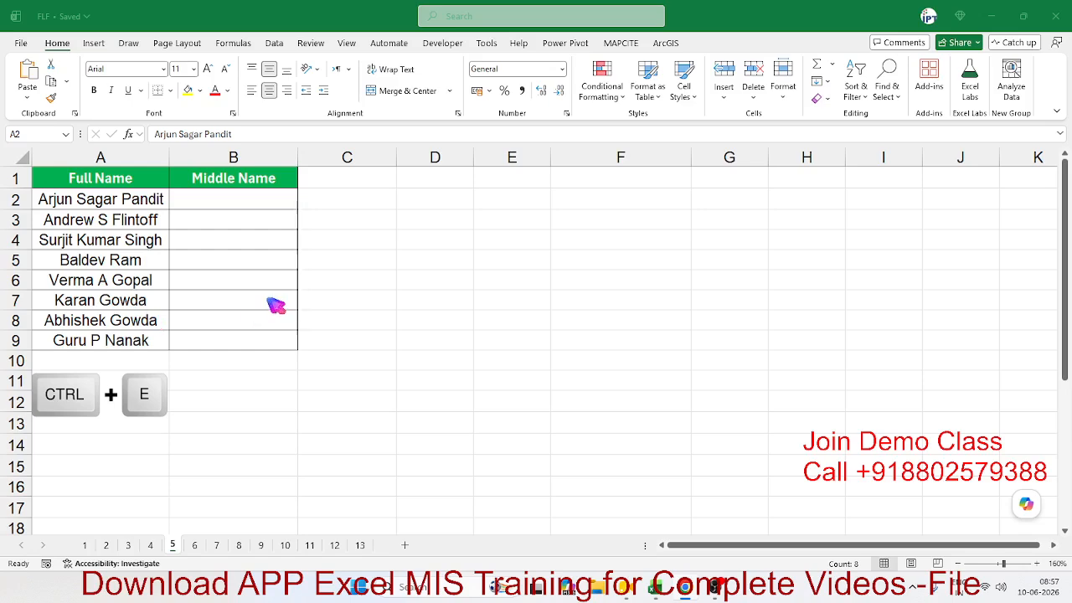
Step: Enter an example middle name in B2, then Flash Fill (Ctrl+E) the rest of B2:B9 and check the results
{"action": "left_click", "coordinate": [201, 198]}
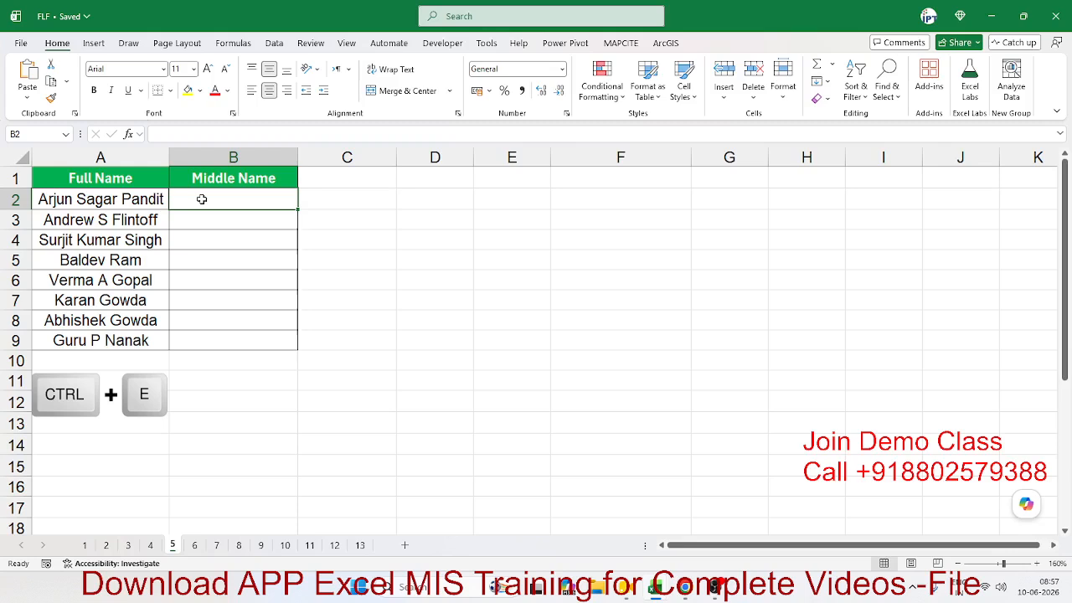
{"action": "type", "text": "Sagar"}
{"action": "key", "text": "Return"}
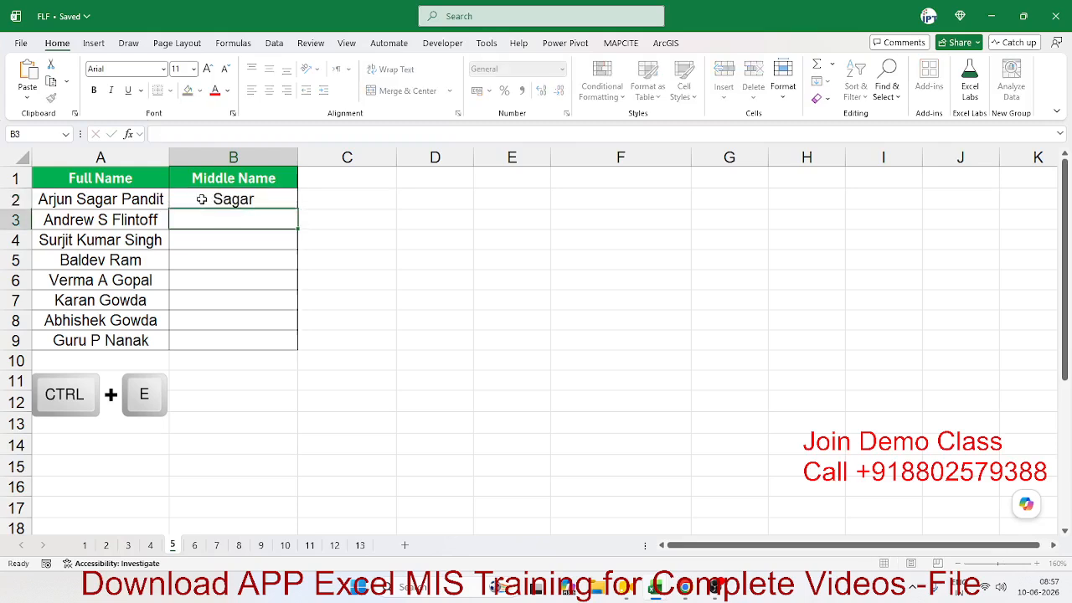
{"action": "left_click", "coordinate": [201, 198]}
{"action": "key", "text": "ctrl+e"}
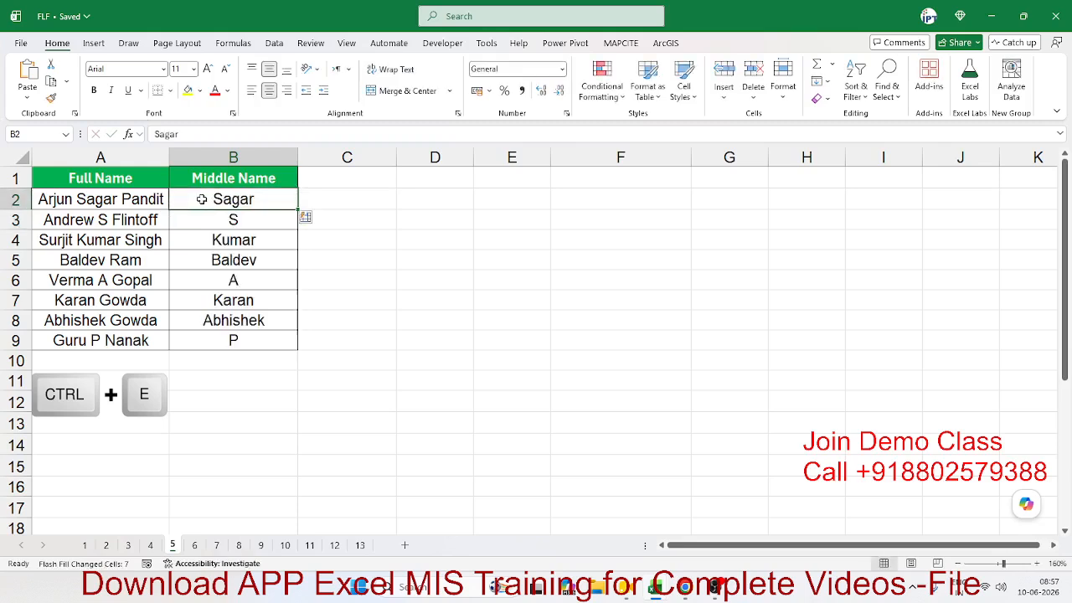
{"action": "left_click", "coordinate": [217, 220]}
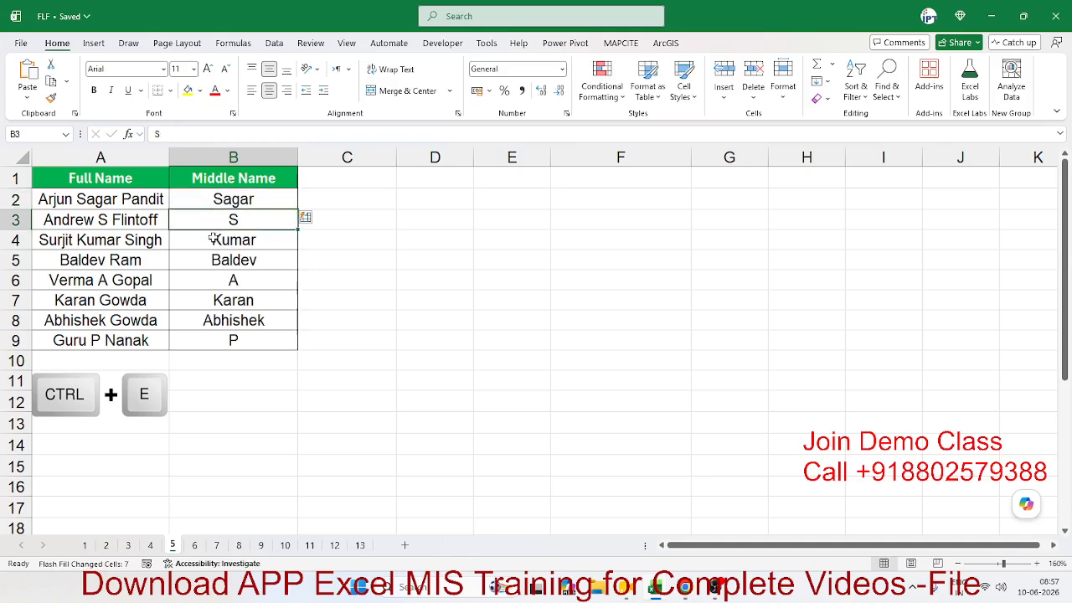
{"action": "left_click", "coordinate": [218, 239]}
{"action": "left_click", "coordinate": [158, 266]}
{"action": "left_click", "coordinate": [216, 260]}
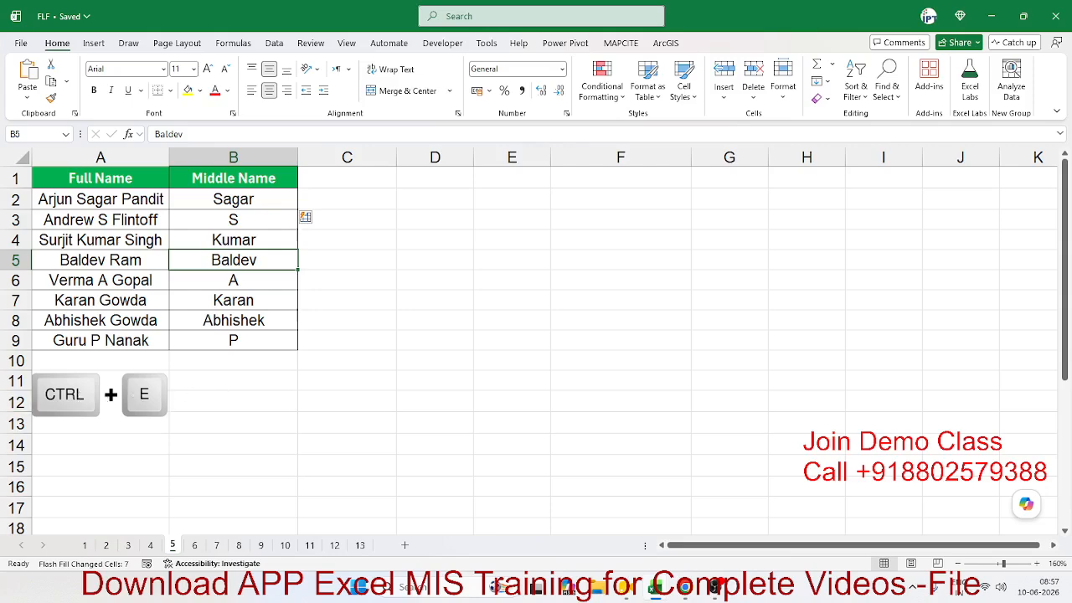
Step: Copy the full names in A2:A9 and bring the browser's new tab forward
{"action": "key", "text": "alt+Tab"}
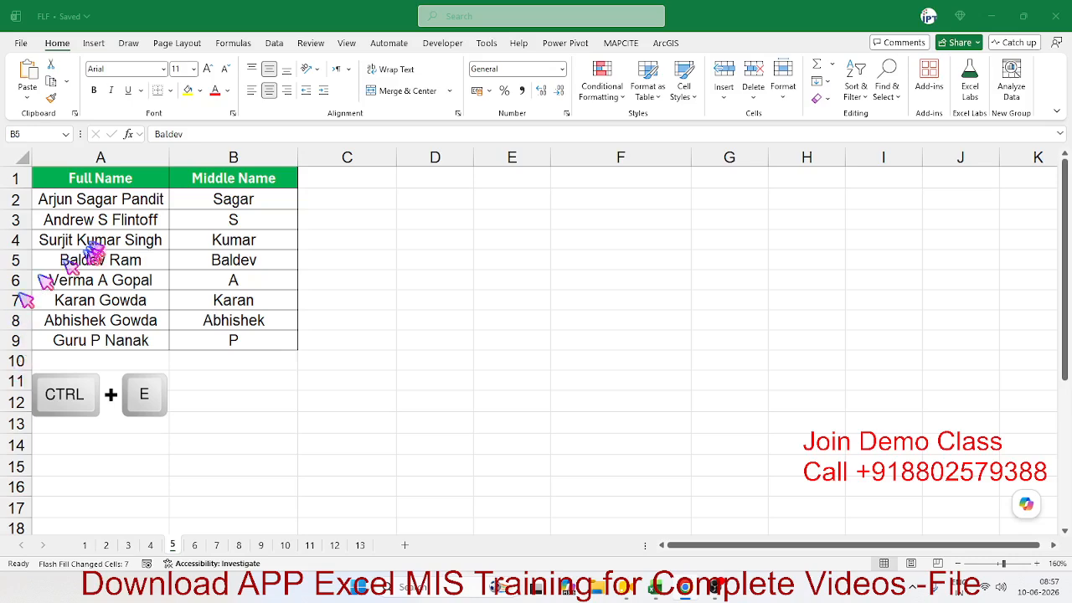
{"action": "left_click", "coordinate": [98, 193]}
{"action": "left_click_drag", "start_coordinate": [98, 192], "coordinate": [109, 337]}
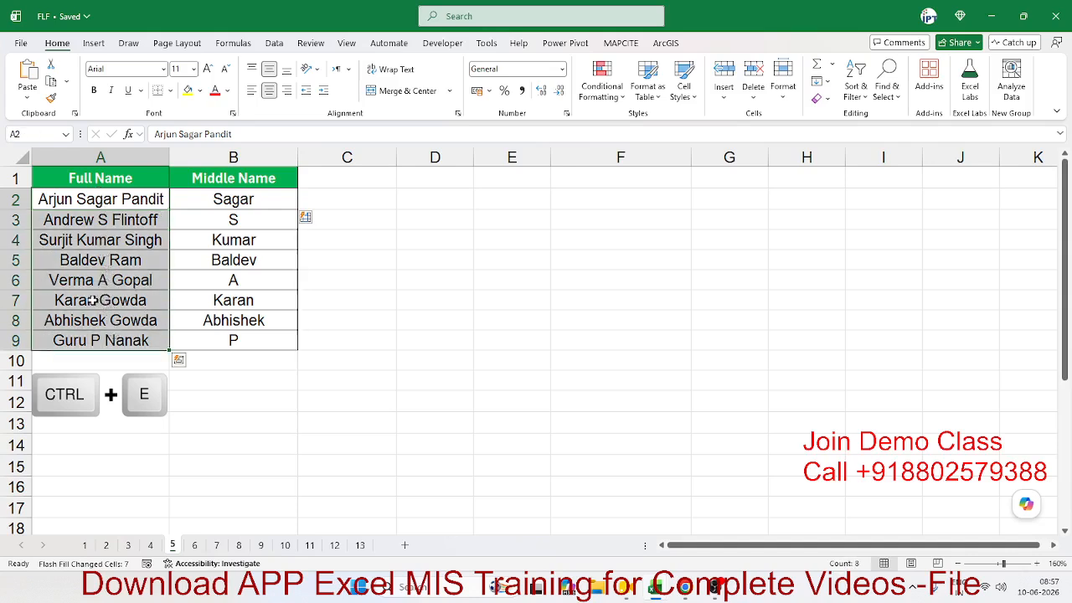
{"action": "key", "text": "ctrl+c"}
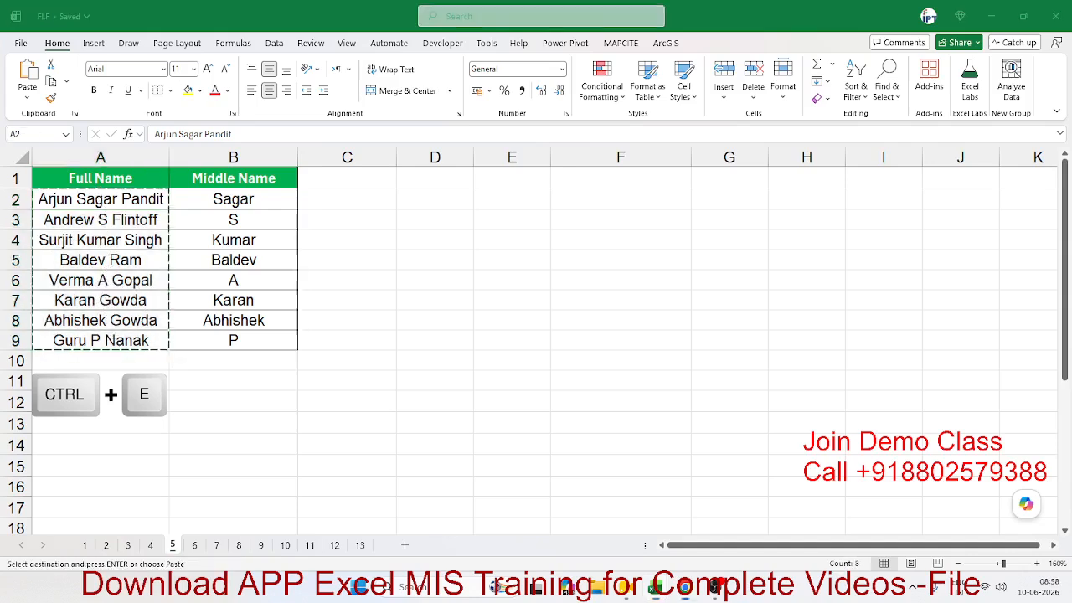
{"action": "left_click_drag", "start_coordinate": [0, 40], "coordinate": [649, 106]}
Step: Load chatgpt.com, paste the copied name list and send the prompt 'Exact Middle name'
{"action": "type", "text": "ch"}
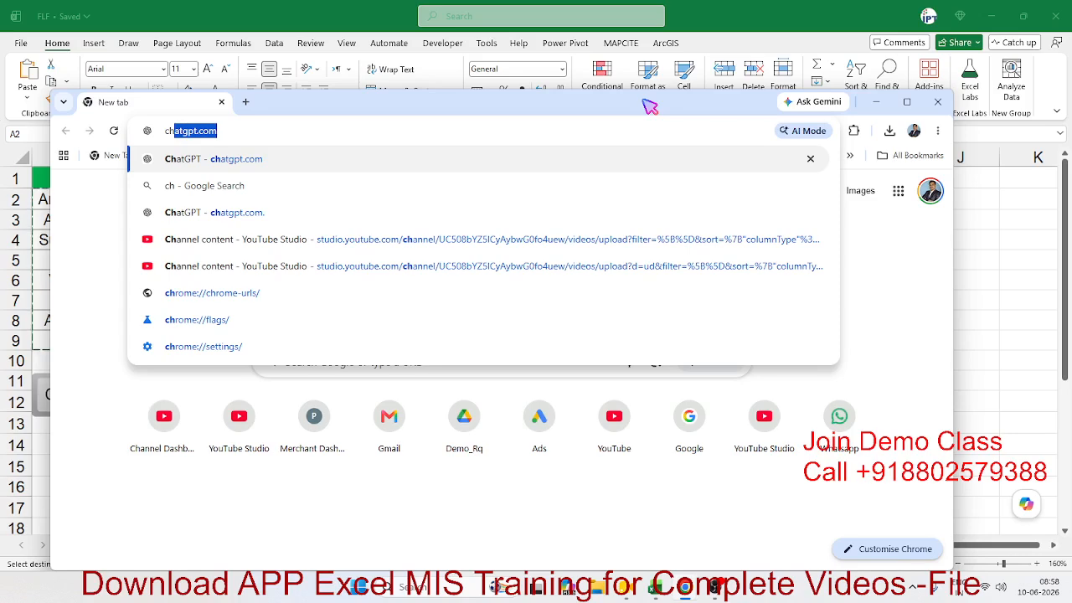
{"action": "key", "text": "Return"}
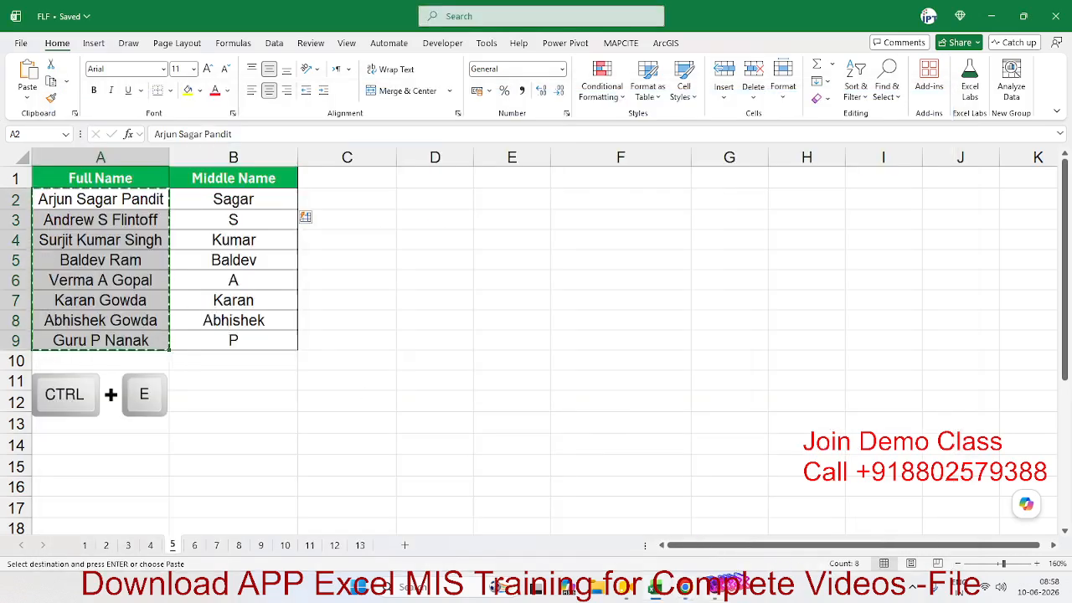
{"action": "mouse_move", "coordinate": [702, 573]}
{"action": "left_click", "coordinate": [741, 548]}
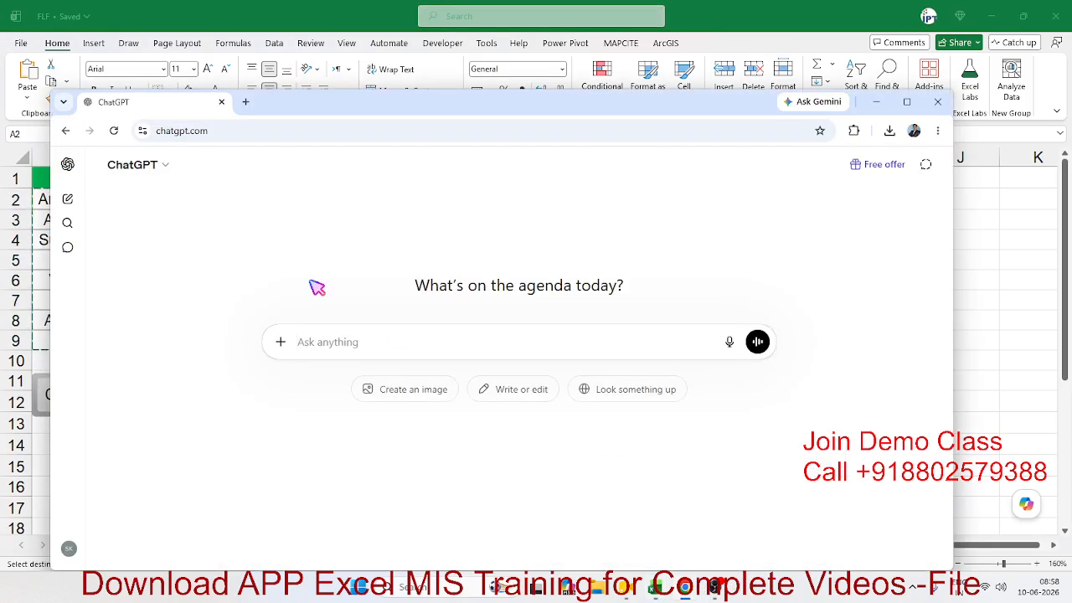
{"action": "key", "text": "ctrl+v"}
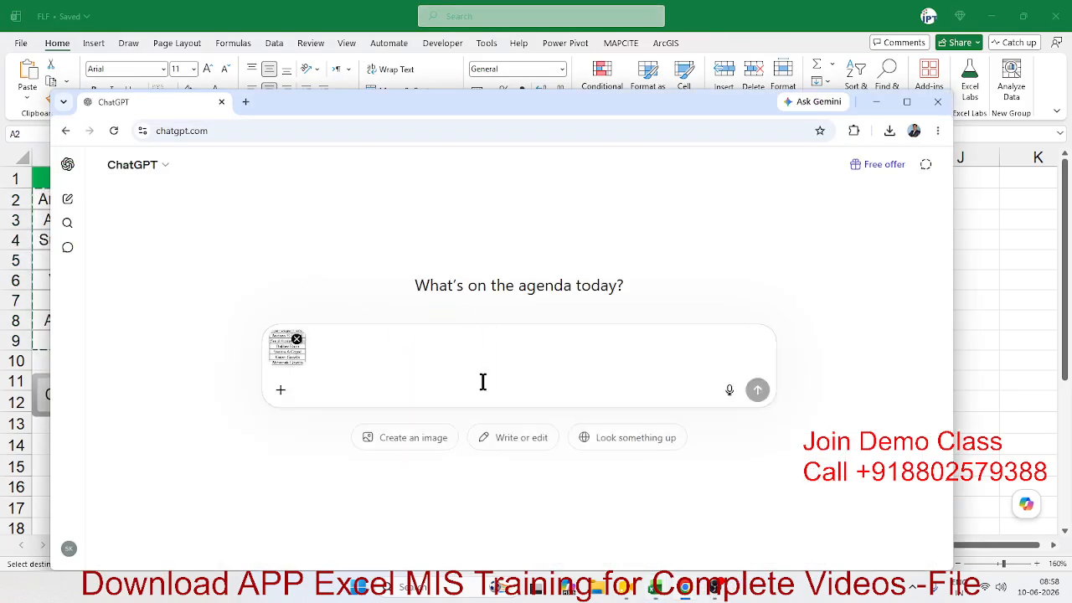
{"action": "type", "text": "Exac"}
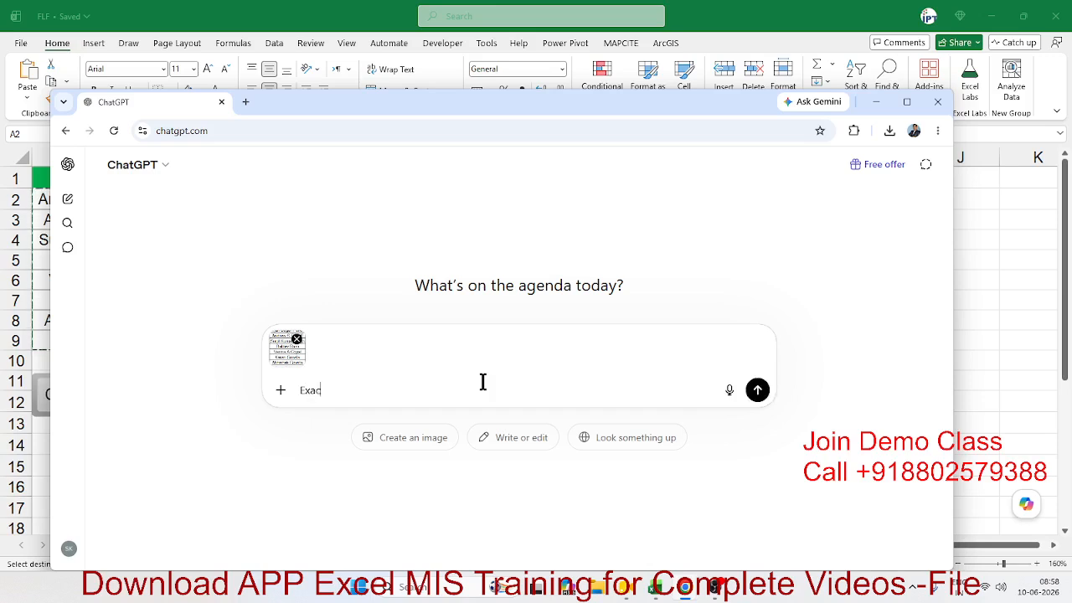
{"action": "type", "text": "t Middle name"}
{"action": "key", "text": "Return"}
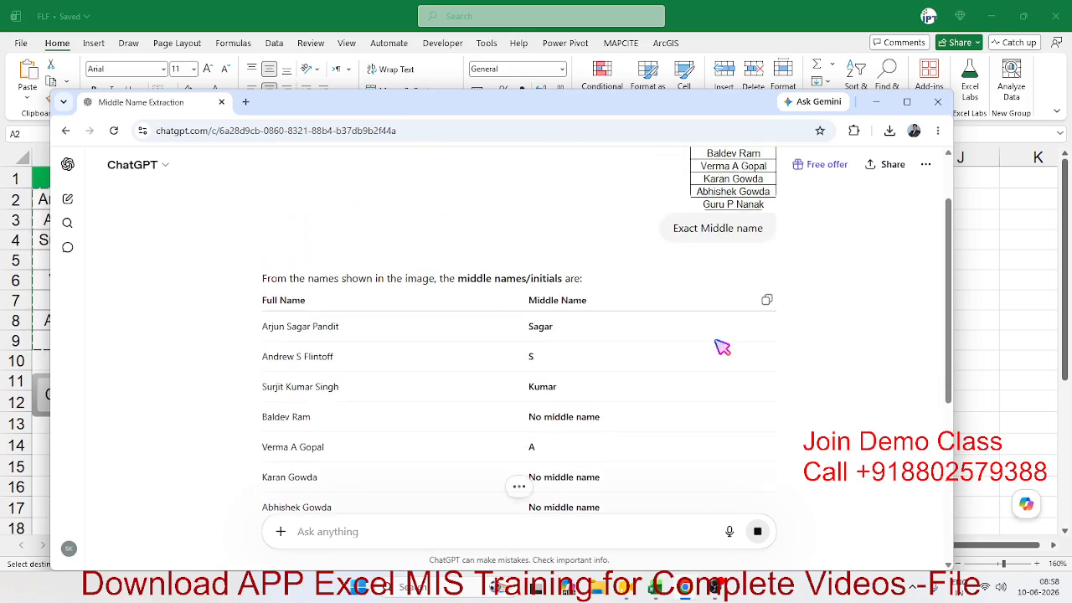
Step: Copy ChatGPT's middle-name table and paste it into Excel at D1
{"action": "left_click", "coordinate": [767, 302]}
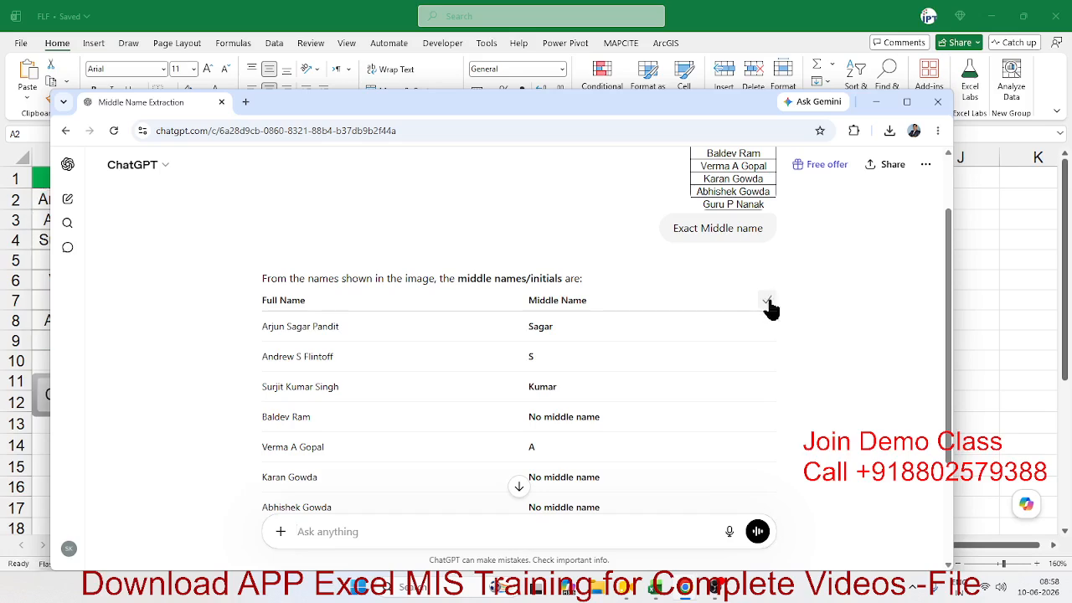
{"action": "key", "text": "alt+Tab"}
{"action": "left_click", "coordinate": [426, 184]}
{"action": "key", "text": "ctrl+v"}
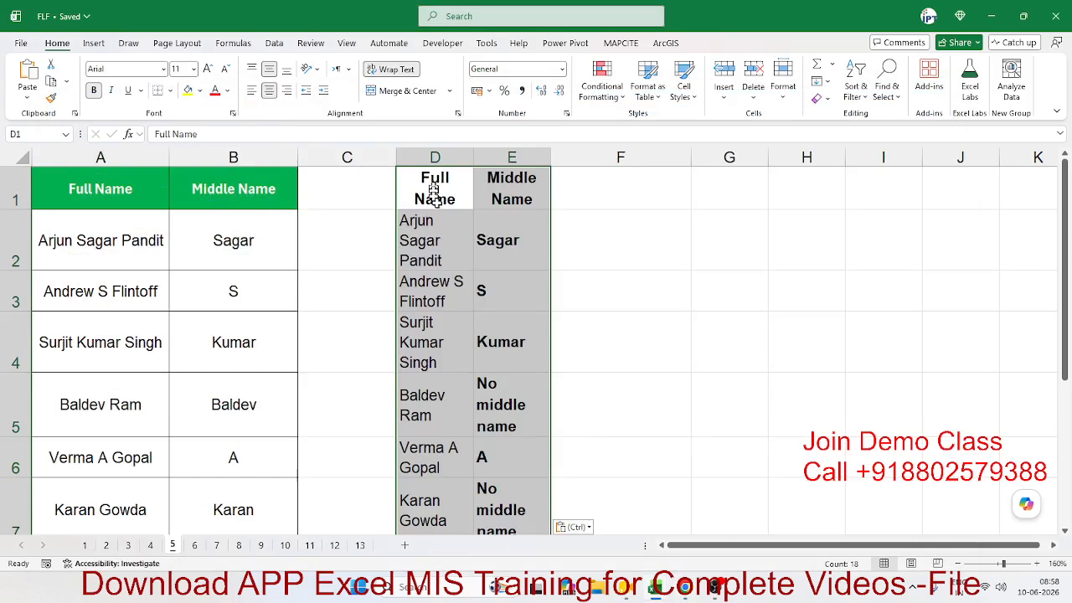
Step: Turn off Wrap Text on the pasted table, widen column D, and review the 'No middle name' results
{"action": "left_click", "coordinate": [393, 70]}
{"action": "left_click", "coordinate": [482, 242]}
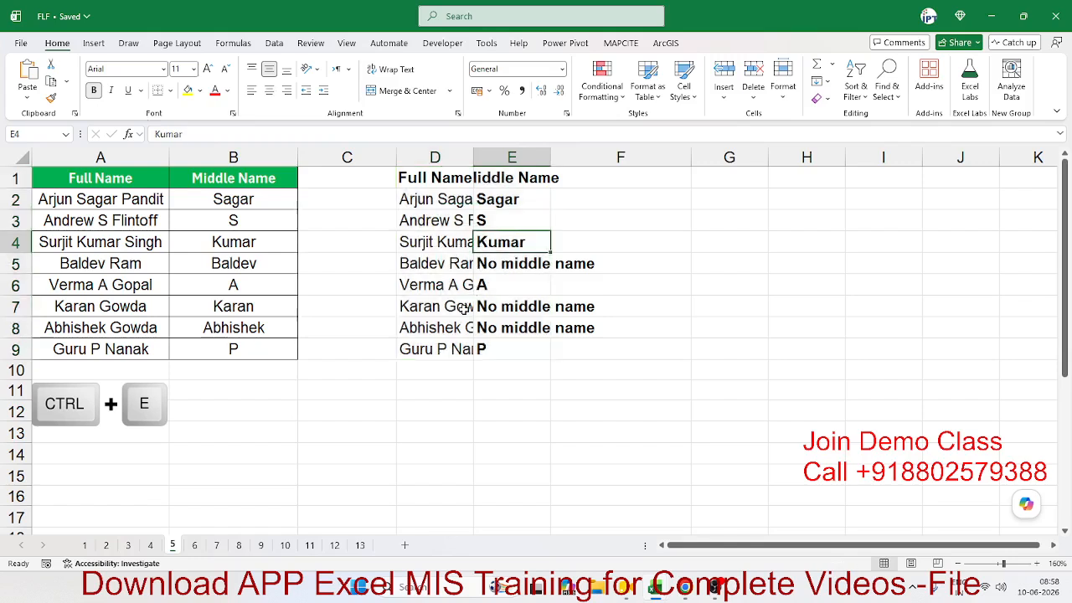
{"action": "left_click_drag", "start_coordinate": [474, 152], "coordinate": [535, 152]}
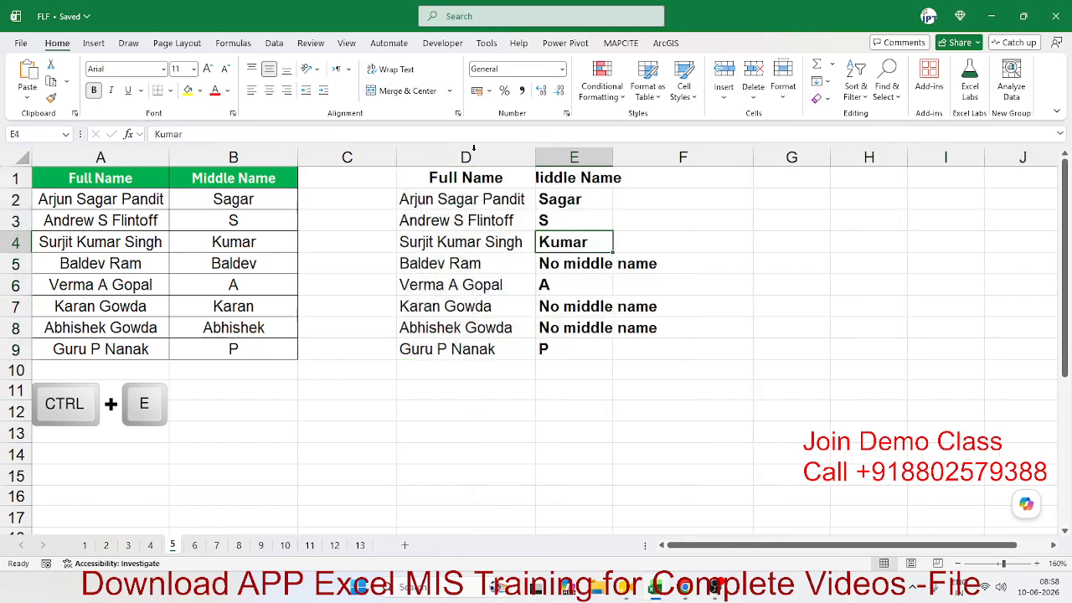
{"action": "left_click", "coordinate": [568, 263]}
{"action": "left_click_drag", "start_coordinate": [569, 263], "coordinate": [682, 267]}
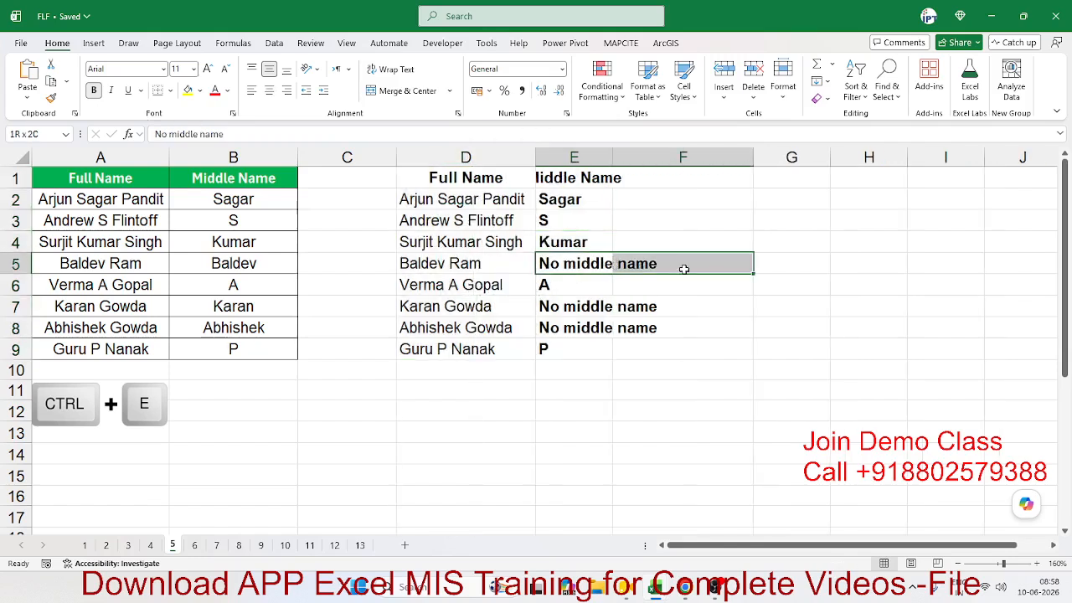
{"action": "left_click_drag", "start_coordinate": [586, 306], "coordinate": [628, 325]}
{"action": "left_click", "coordinate": [598, 327]}
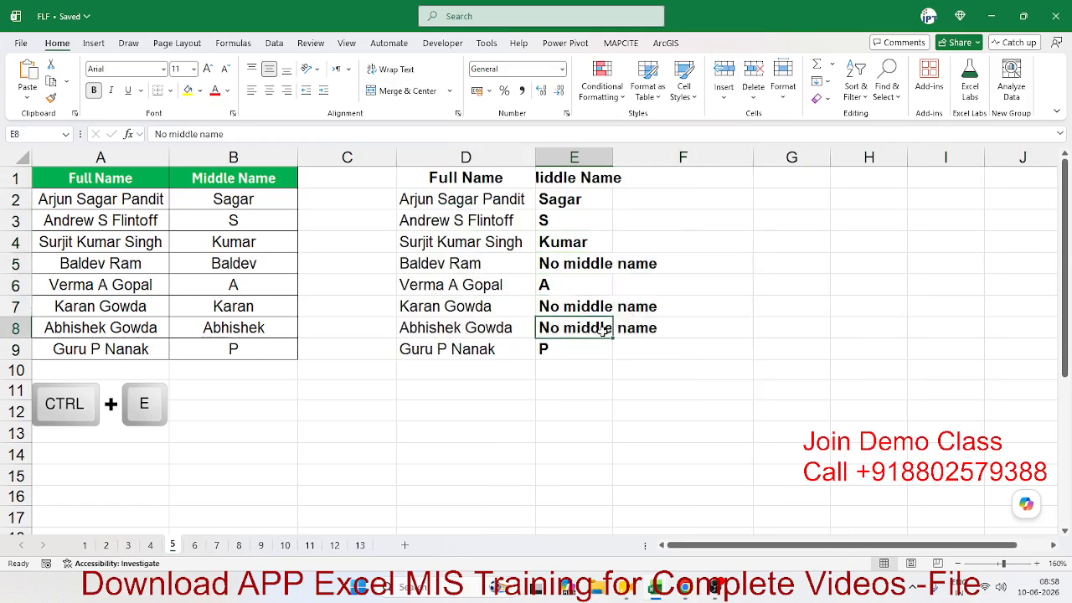
Step: Go to sheet 6 with the Date and Year columns
{"action": "left_click", "coordinate": [342, 431]}
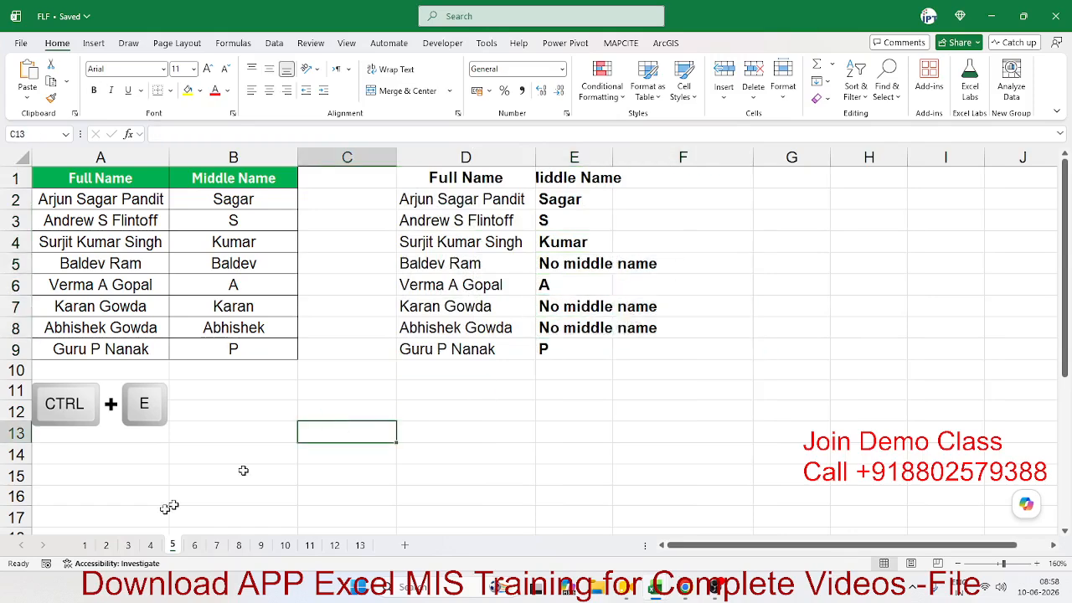
{"action": "left_click", "coordinate": [195, 545]}
{"action": "left_click", "coordinate": [302, 475]}
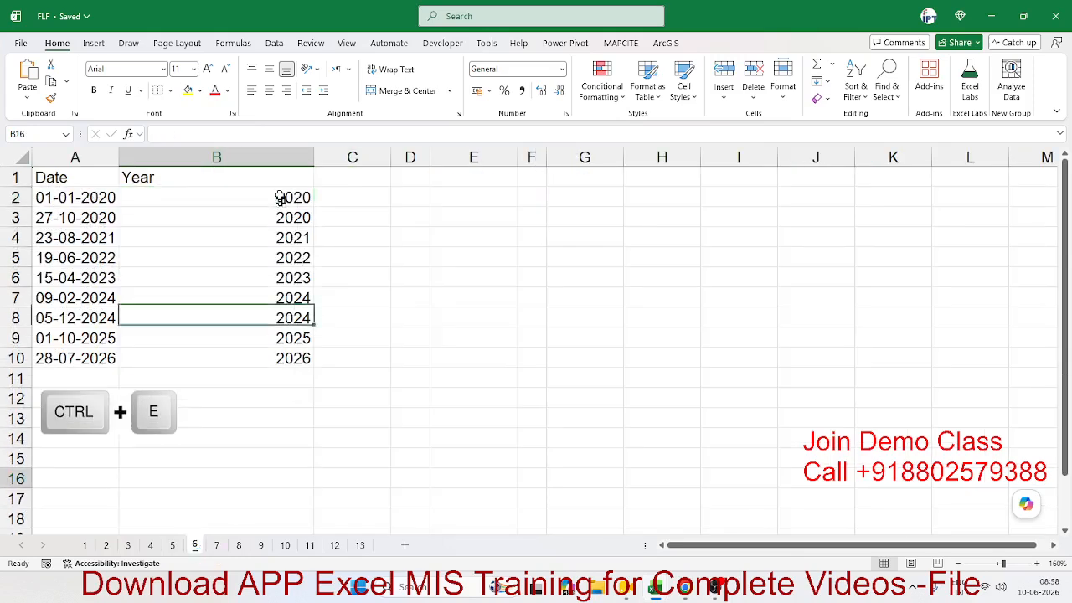
Step: Clear the years in B2:B10, enter 2020 as the example in B2, and Flash Fill the years
{"action": "left_click_drag", "start_coordinate": [282, 196], "coordinate": [290, 355]}
{"action": "key", "text": "Delete"}
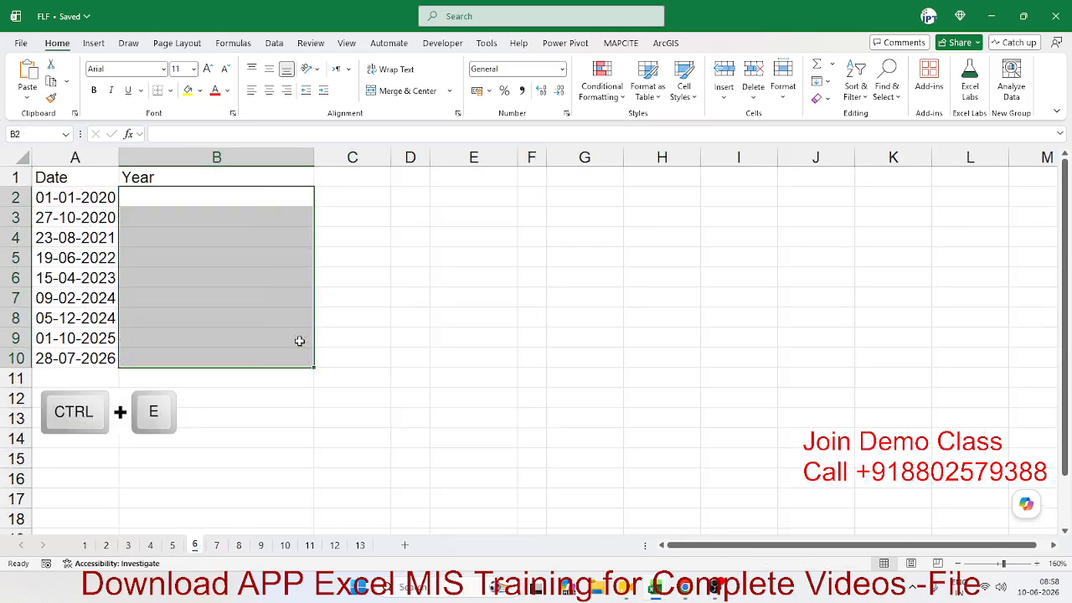
{"action": "key", "text": "Left"}
{"action": "key", "text": "Right"}
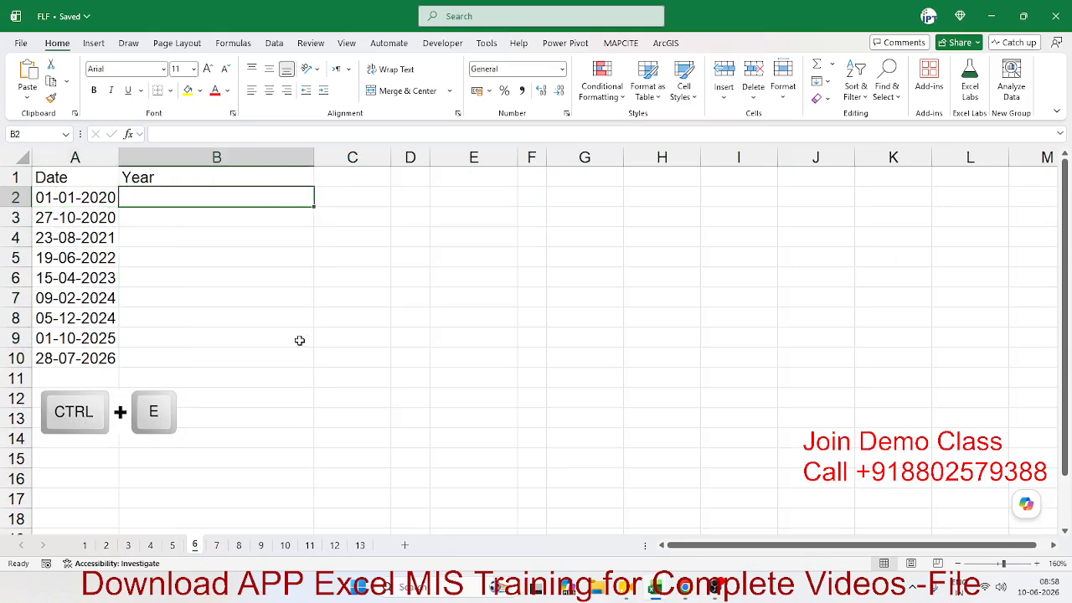
{"action": "type", "text": "202"}
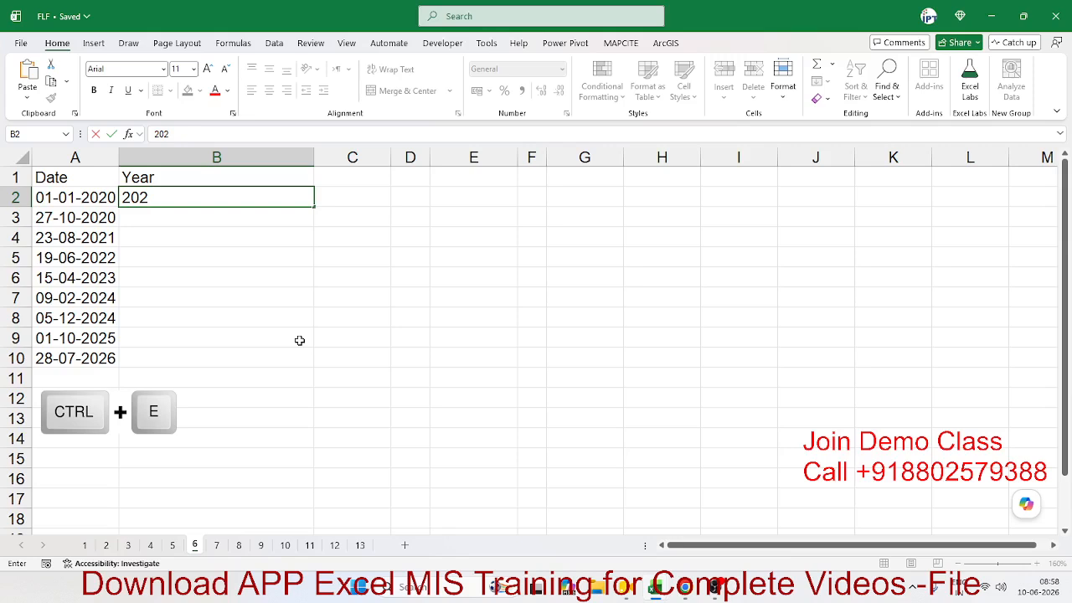
{"action": "key", "text": "Return"}
{"action": "key", "text": "Up"}
{"action": "type", "text": "2020"}
{"action": "key", "text": "Return"}
{"action": "key", "text": "Up"}
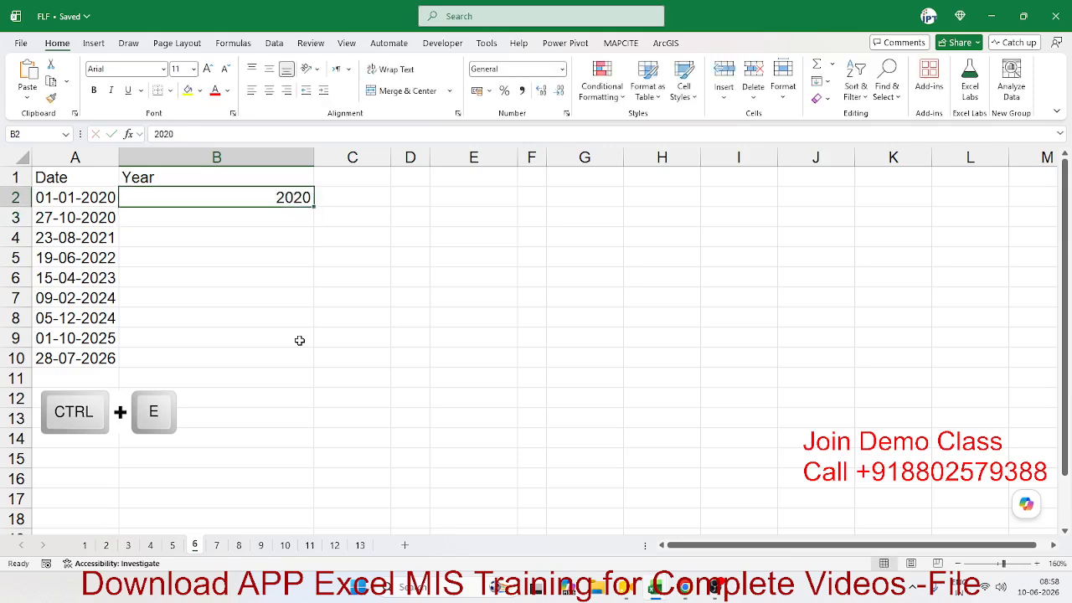
{"action": "key", "text": "ctrl+e"}
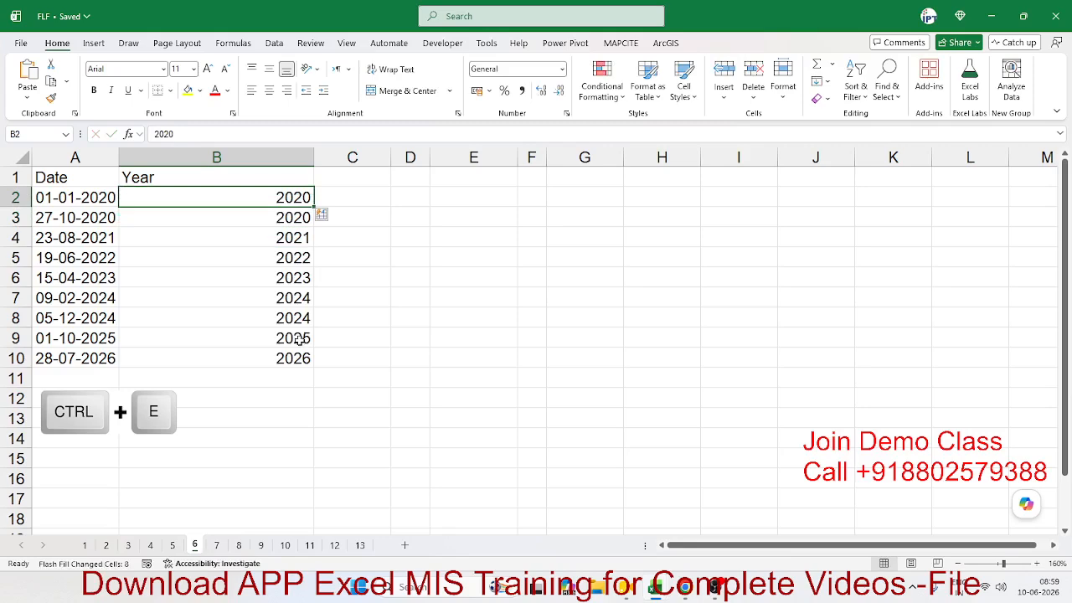
Step: Enter 27 in C3 beside 27-10-2020 and Flash Fill the day numbers down column C
{"action": "left_click", "coordinate": [379, 201]}
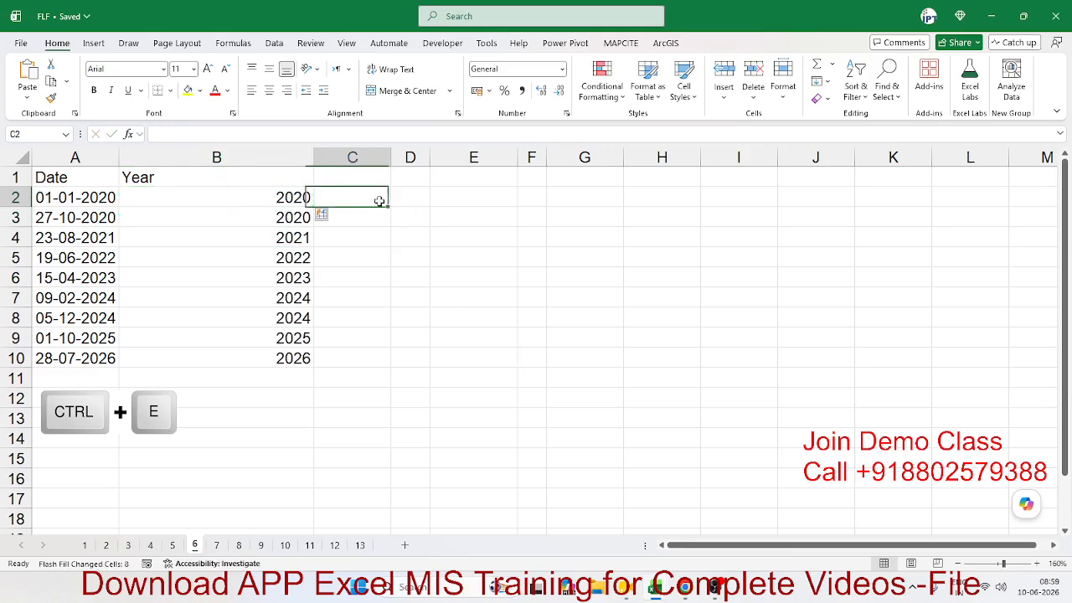
{"action": "type", "text": "2"}
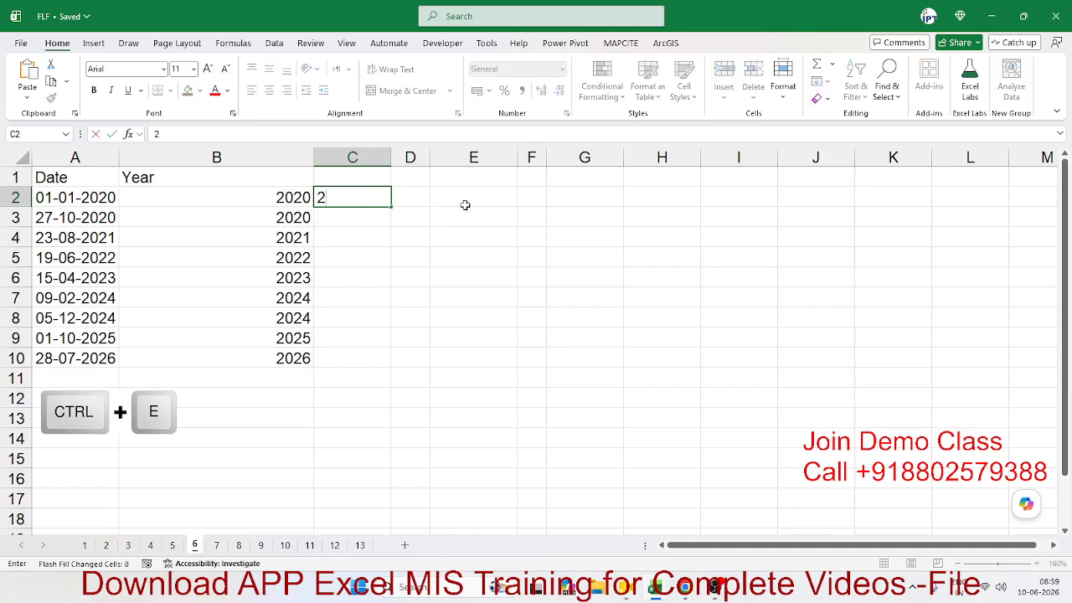
{"action": "key", "text": "Escape"}
{"action": "key", "text": "Down"}
{"action": "key", "text": "Up"}
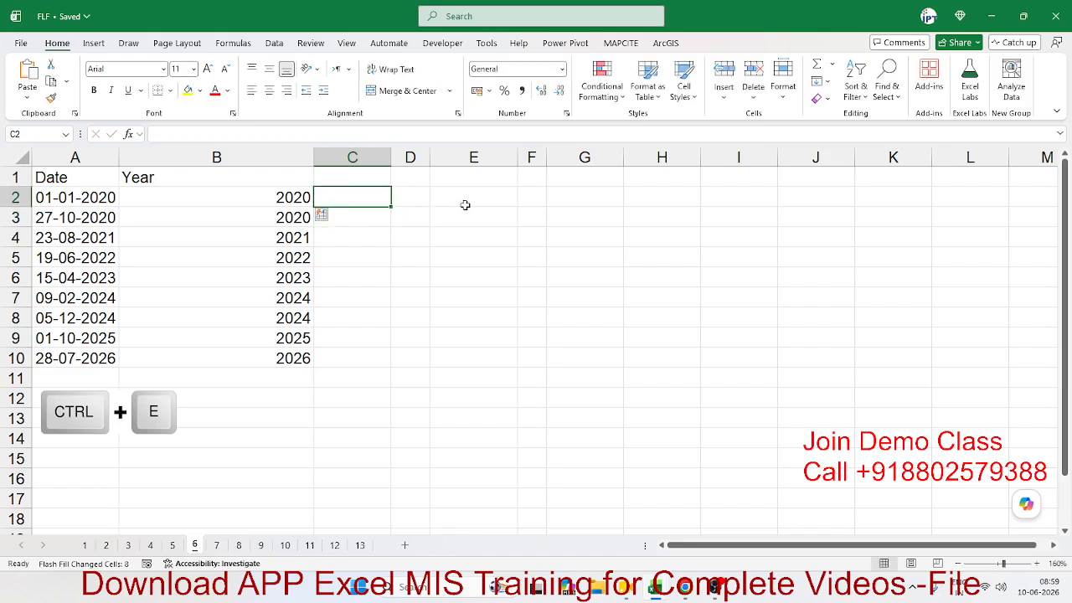
{"action": "key", "text": "Left"}
{"action": "key", "text": "Left"}
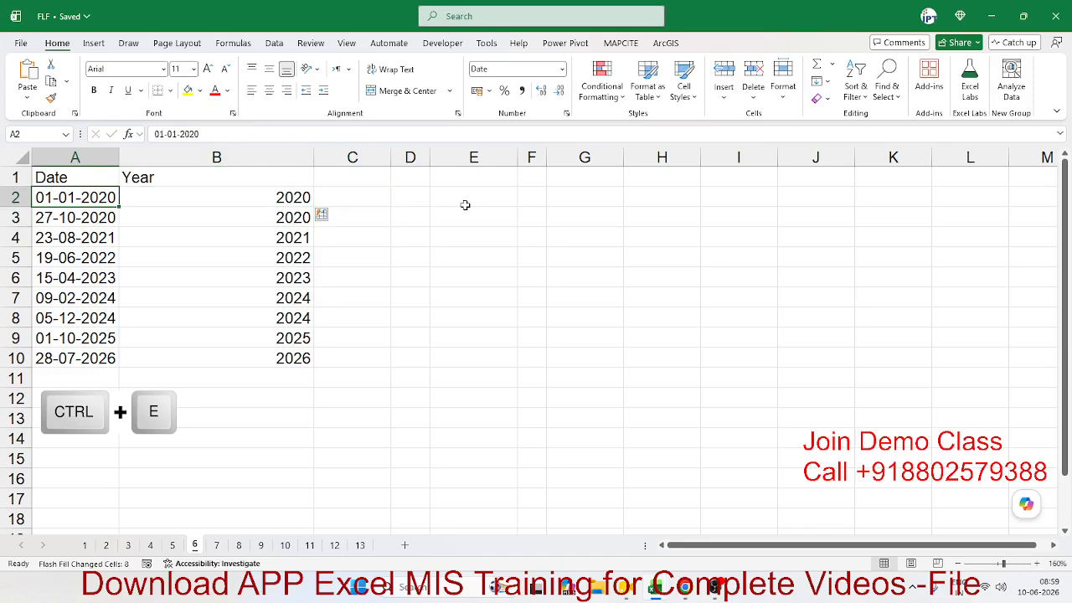
{"action": "key", "text": "Down"}
{"action": "key", "text": "Right"}
{"action": "key", "text": "Right"}
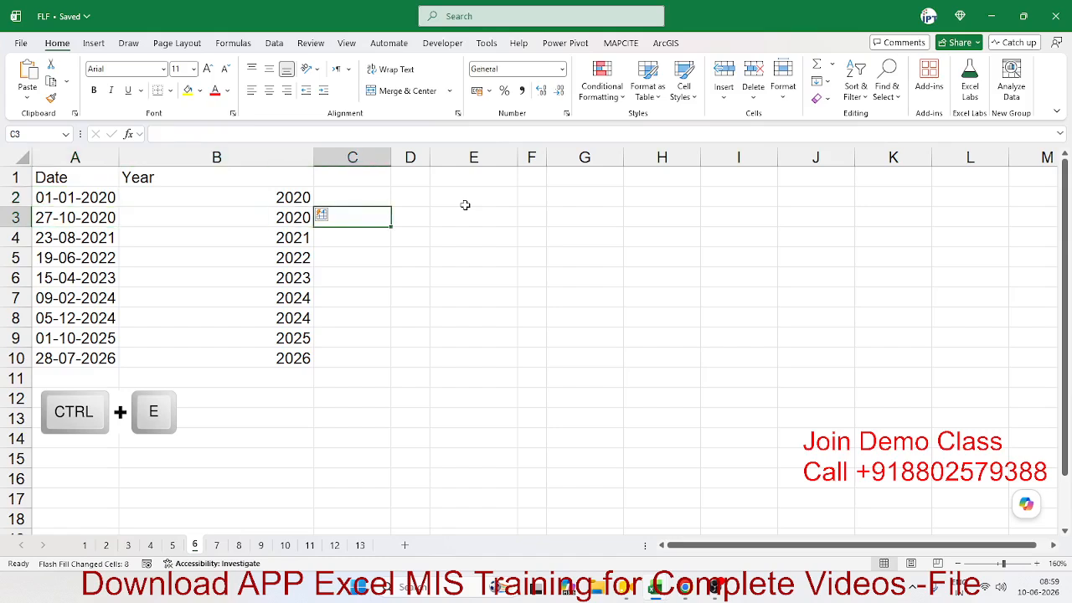
{"action": "type", "text": "27"}
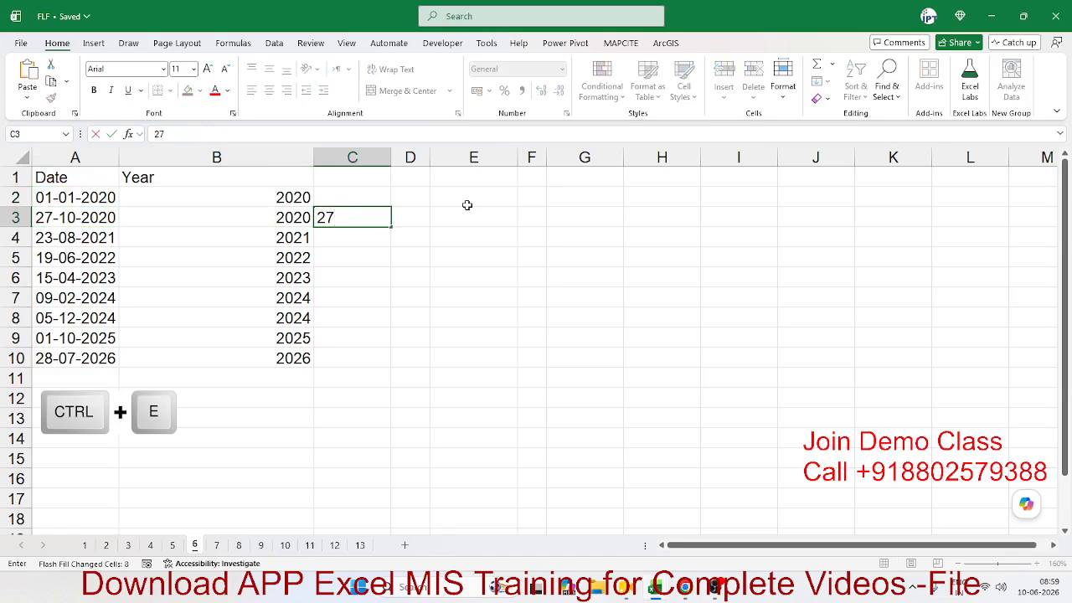
{"action": "key", "text": "Return"}
{"action": "key", "text": "Up"}
{"action": "key", "text": "ctrl+e"}
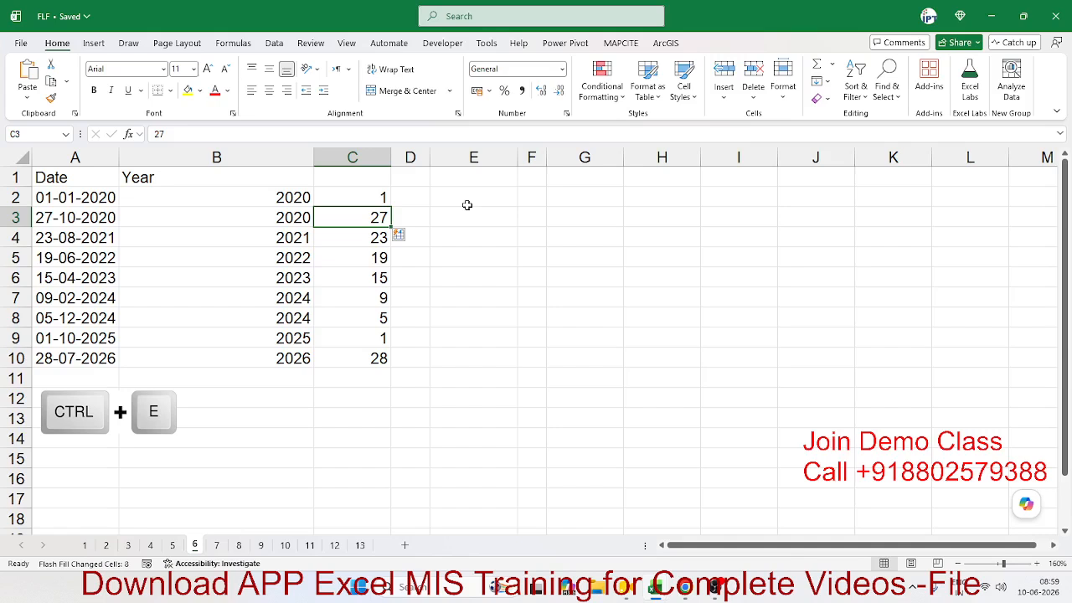
Step: On the mail id sheet, clear the existing addresses in D2:D9
{"action": "left_click", "coordinate": [216, 546]}
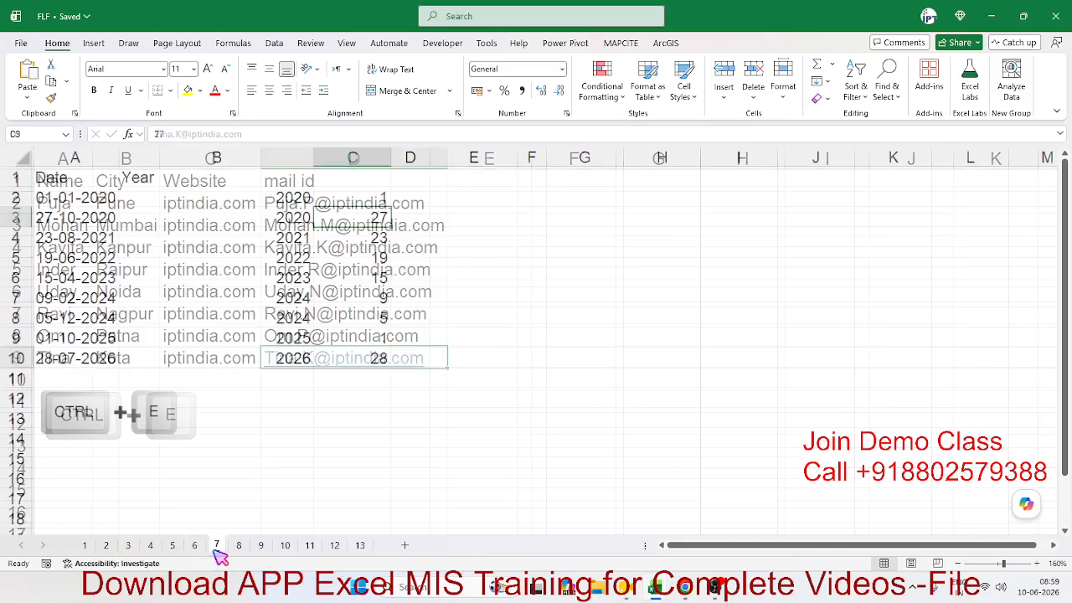
{"action": "left_click", "coordinate": [311, 474]}
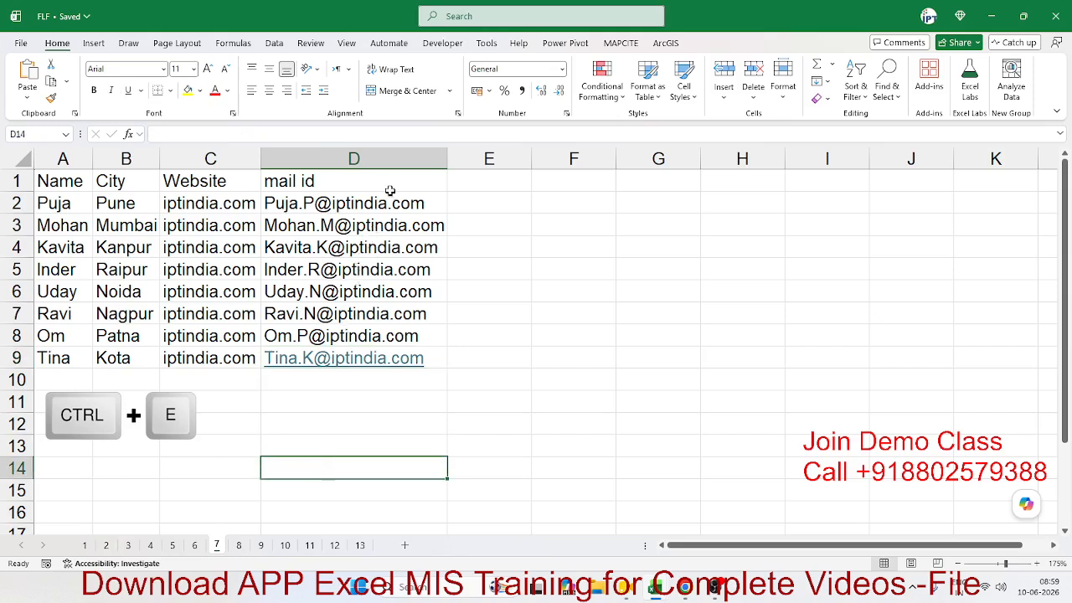
{"action": "left_click", "coordinate": [469, 198]}
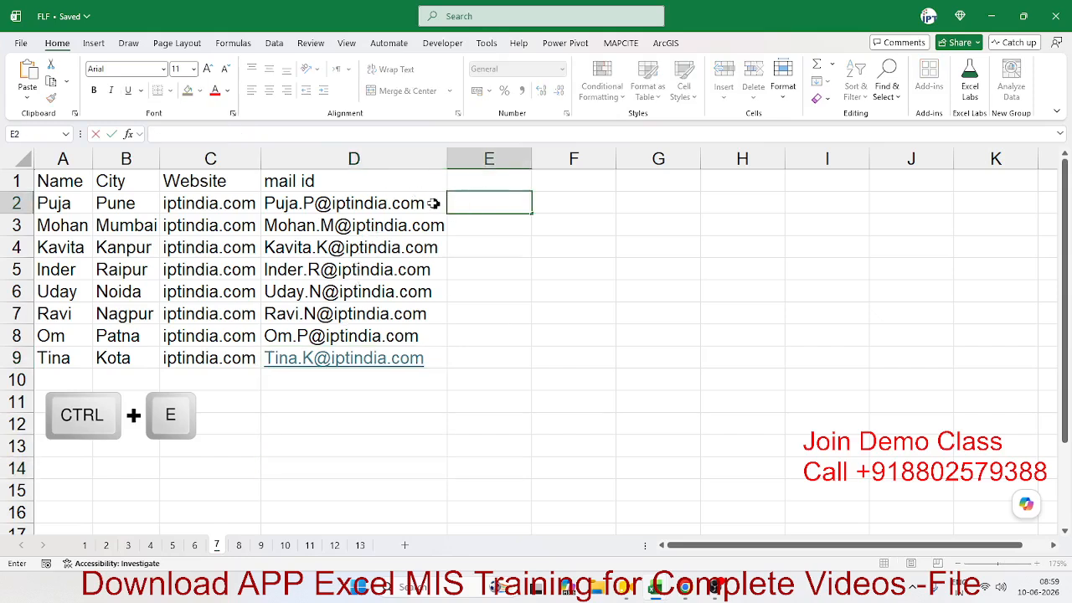
{"action": "left_click_drag", "start_coordinate": [433, 203], "coordinate": [425, 372]}
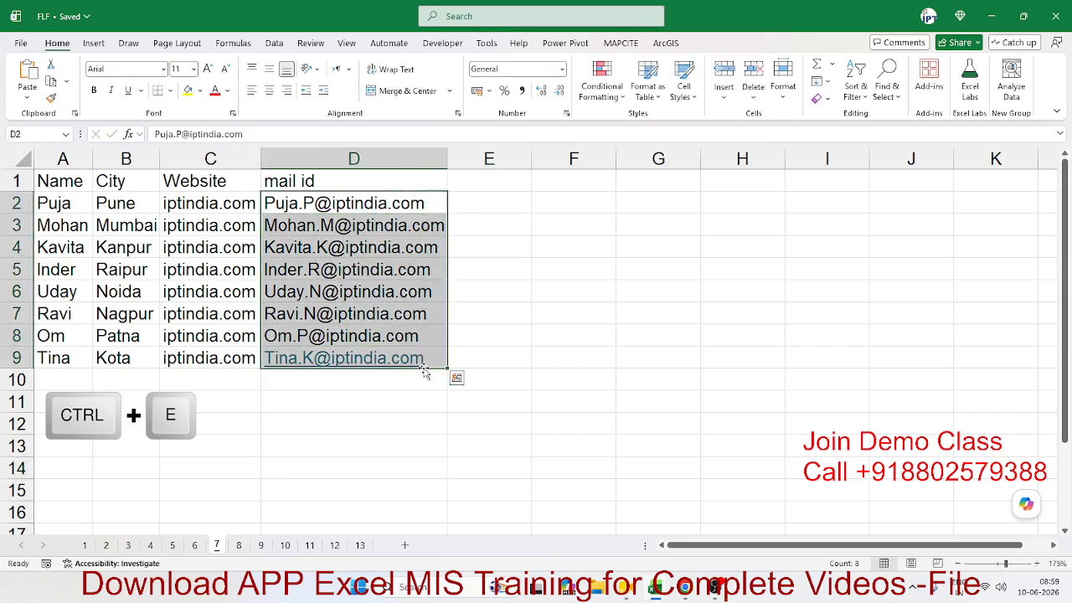
{"action": "key", "text": "Delete"}
Step: Review each row's name, city and website to work out the address pattern
{"action": "key", "text": "Left"}
{"action": "key", "text": "Left"}
{"action": "key", "text": "Left"}
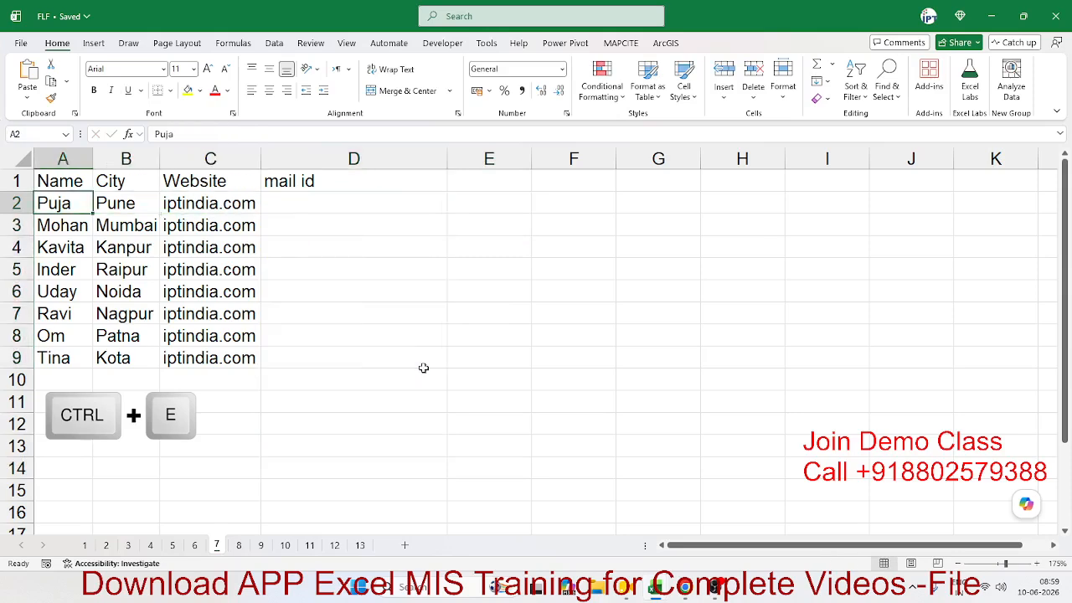
{"action": "key", "text": "Right"}
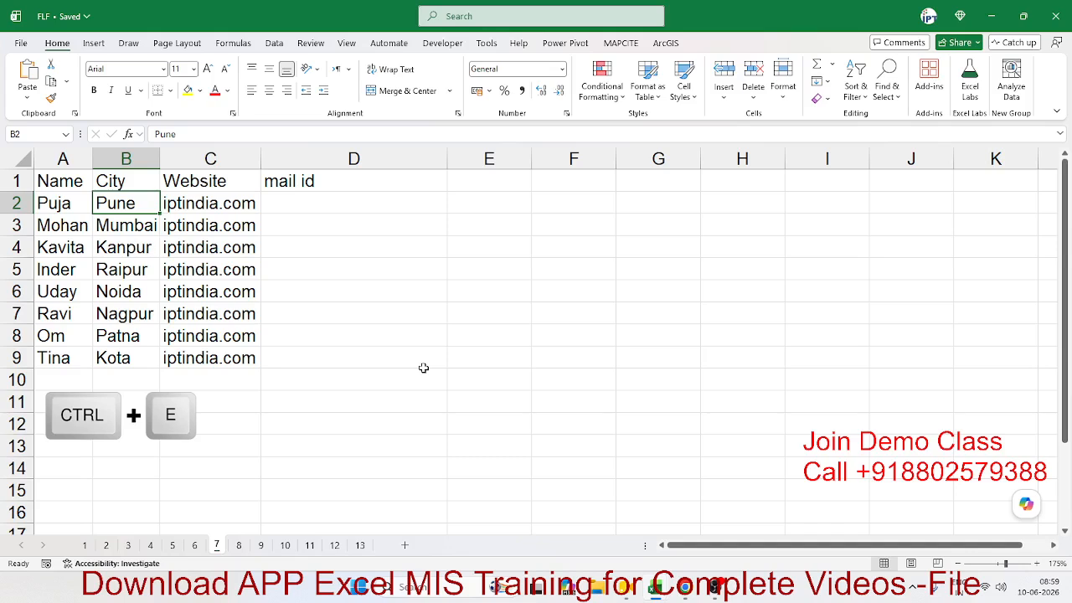
{"action": "key", "text": "Right"}
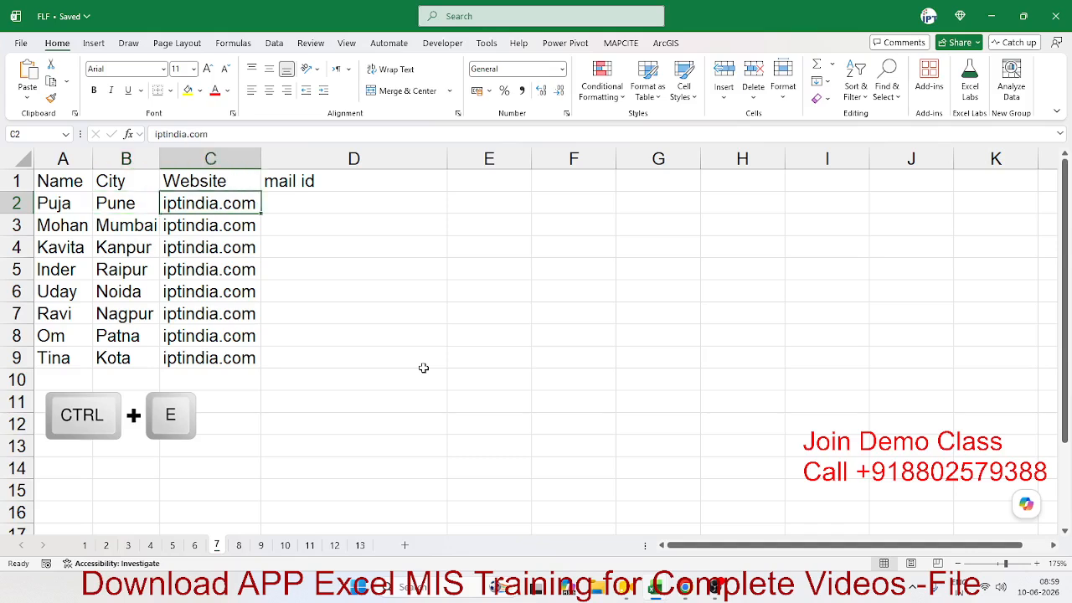
{"action": "key", "text": "Left"}
{"action": "key", "text": "Left"}
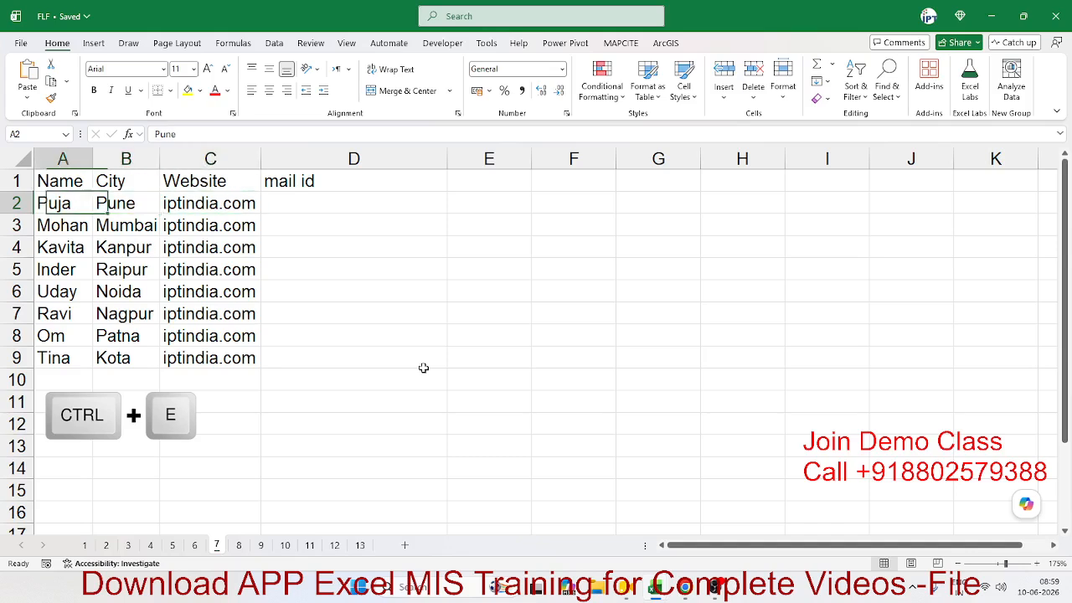
{"action": "key", "text": "Right"}
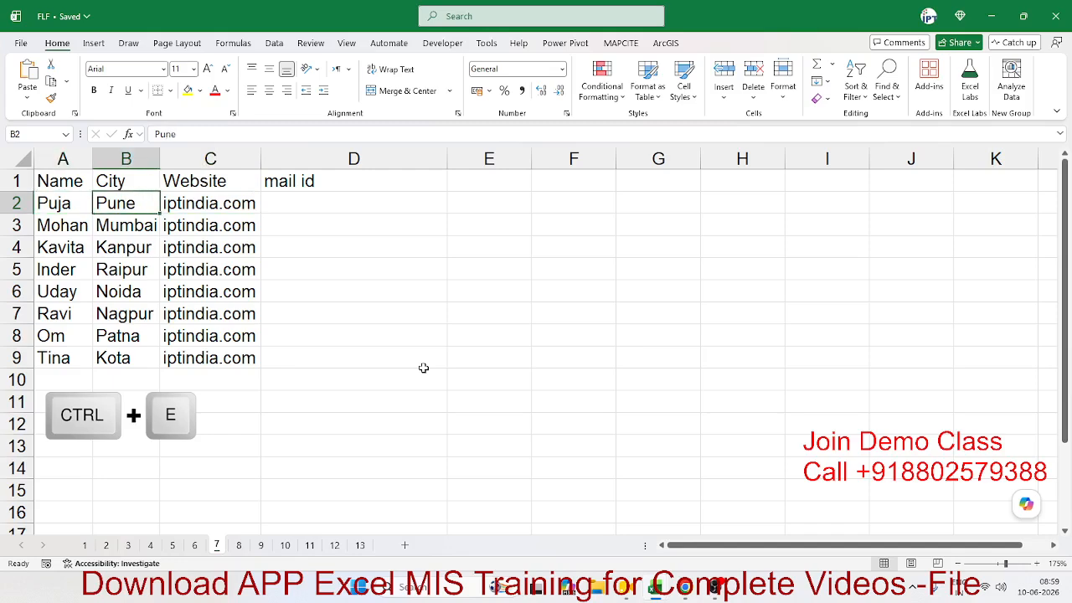
{"action": "key", "text": "Left"}
{"action": "key", "text": "Right"}
{"action": "key", "text": "Down"}
{"action": "key", "text": "Left"}
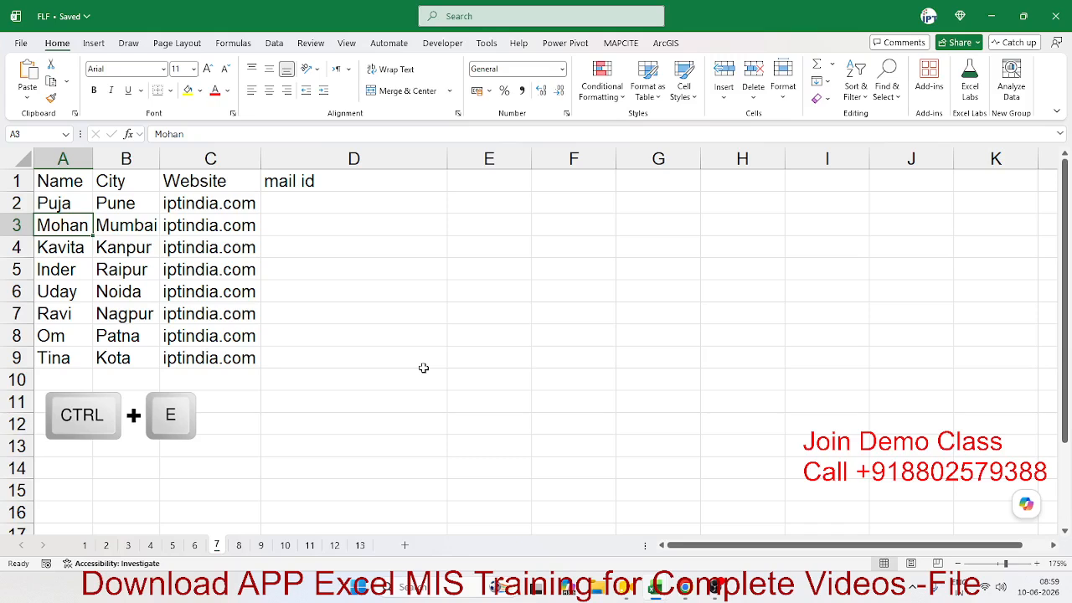
{"action": "key", "text": "Right"}
{"action": "key", "text": "Left"}
{"action": "key", "text": "Right"}
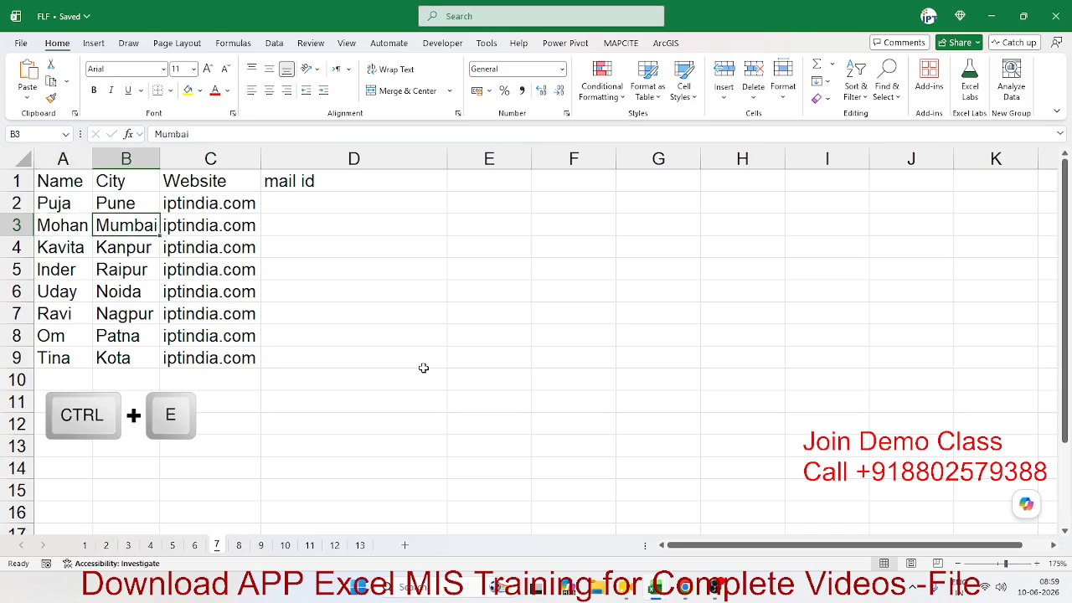
{"action": "key", "text": "Down"}
{"action": "key", "text": "Down"}
{"action": "key", "text": "Down"}
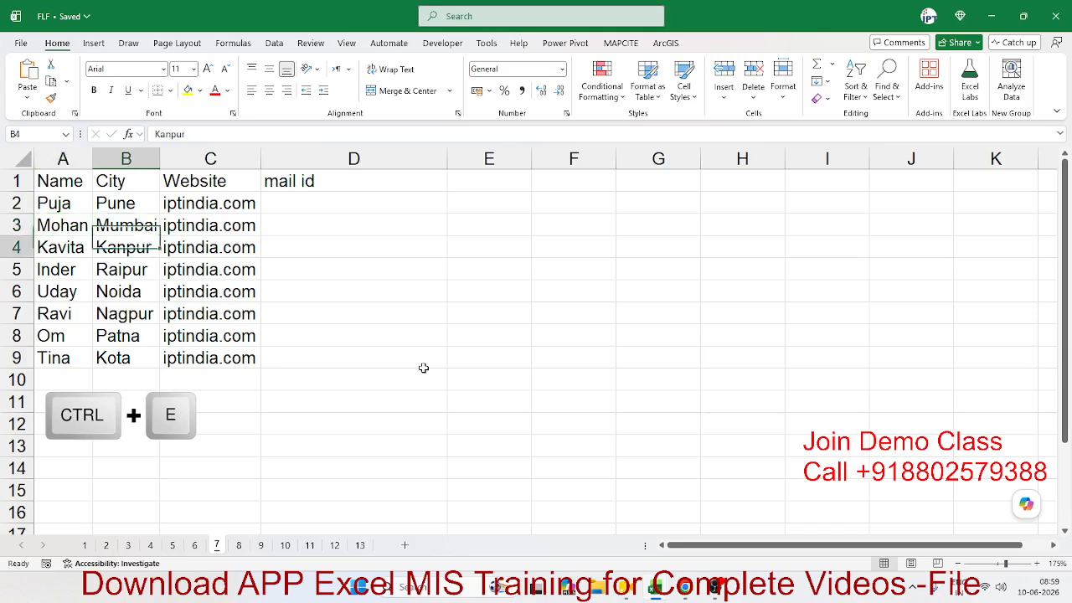
{"action": "key", "text": "Left"}
{"action": "key", "text": "Right"}
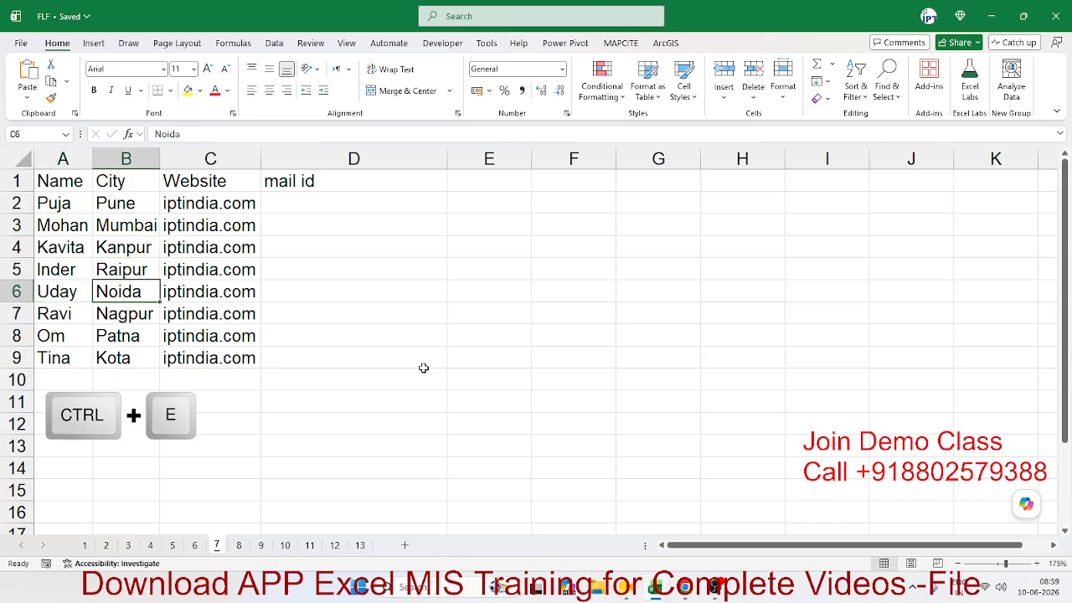
{"action": "key", "text": "Right"}
{"action": "key", "text": "Right"}
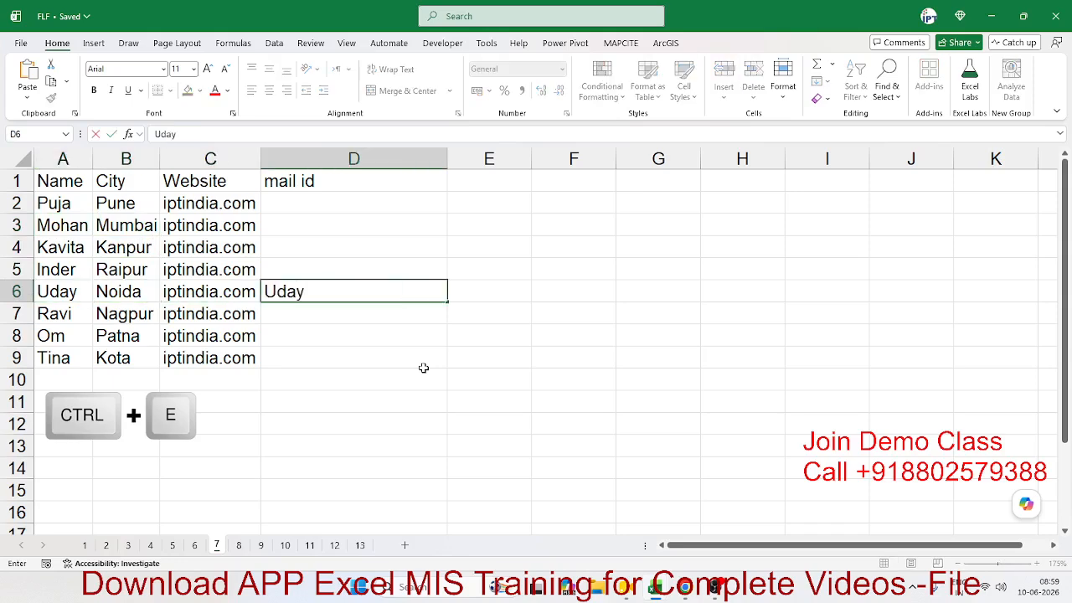
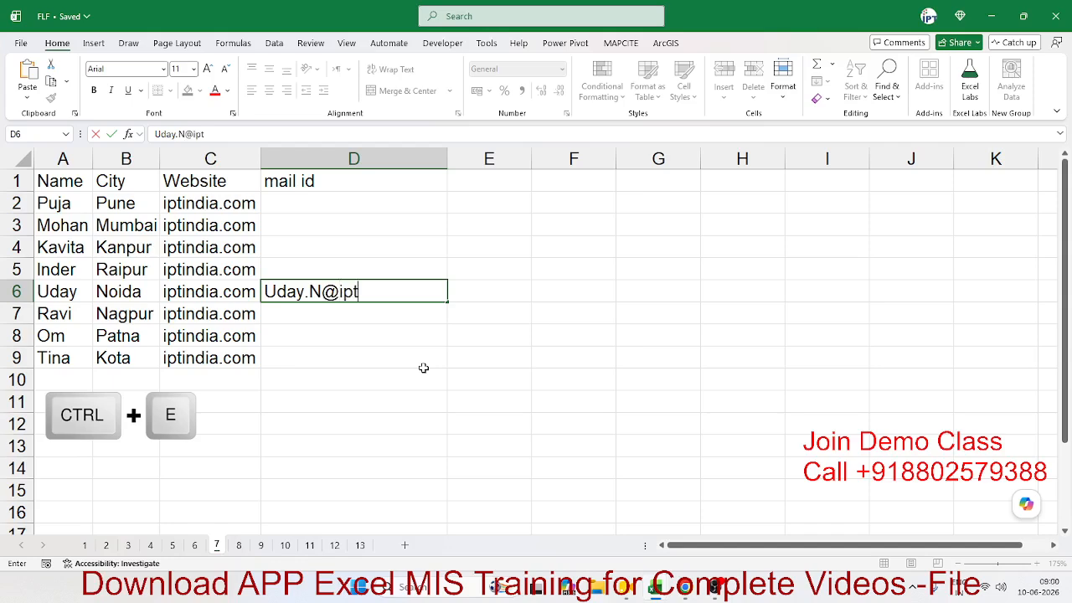
{"action": "key", "text": "Return"}
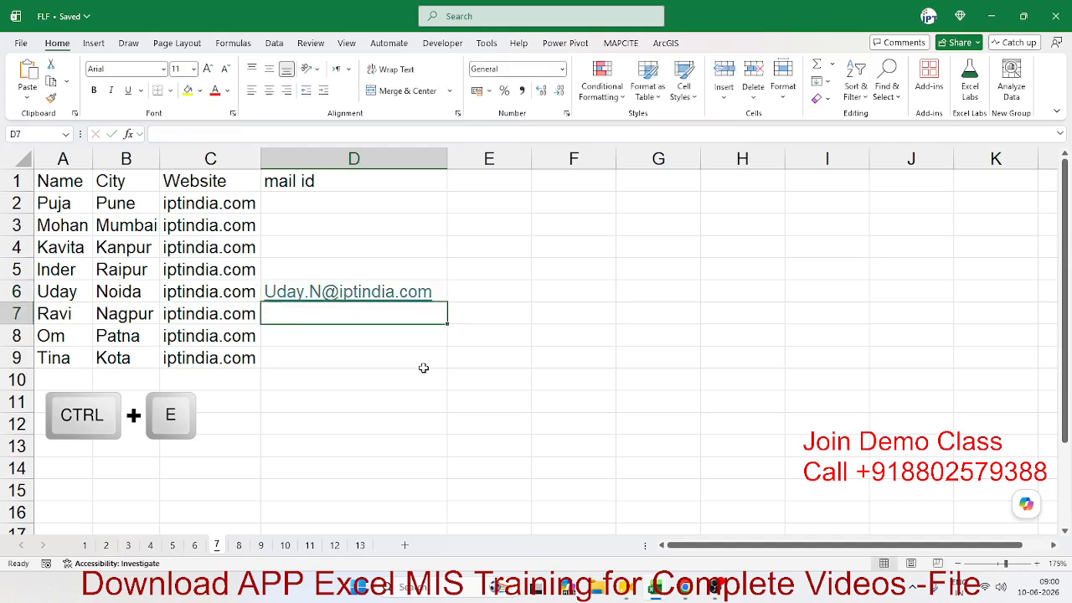
Step: Flash Fill the email addresses down D2:D9 from the D6 example
{"action": "key", "text": "Up"}
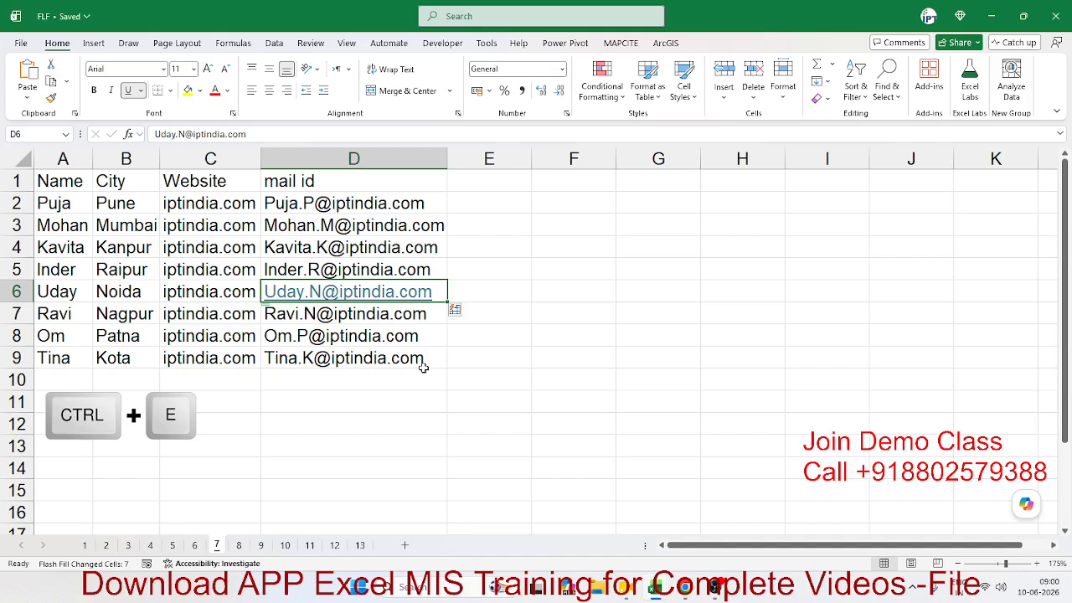
{"action": "key", "text": "ctrl+z"}
{"action": "left_click", "coordinate": [426, 366]}
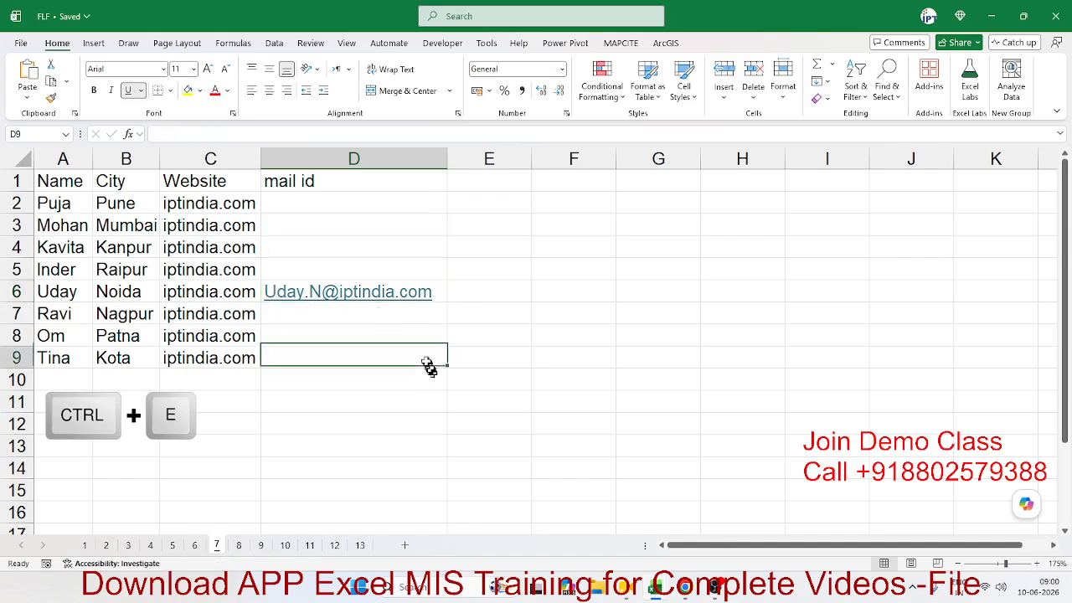
{"action": "left_click", "coordinate": [414, 272]}
{"action": "key", "text": "Down"}
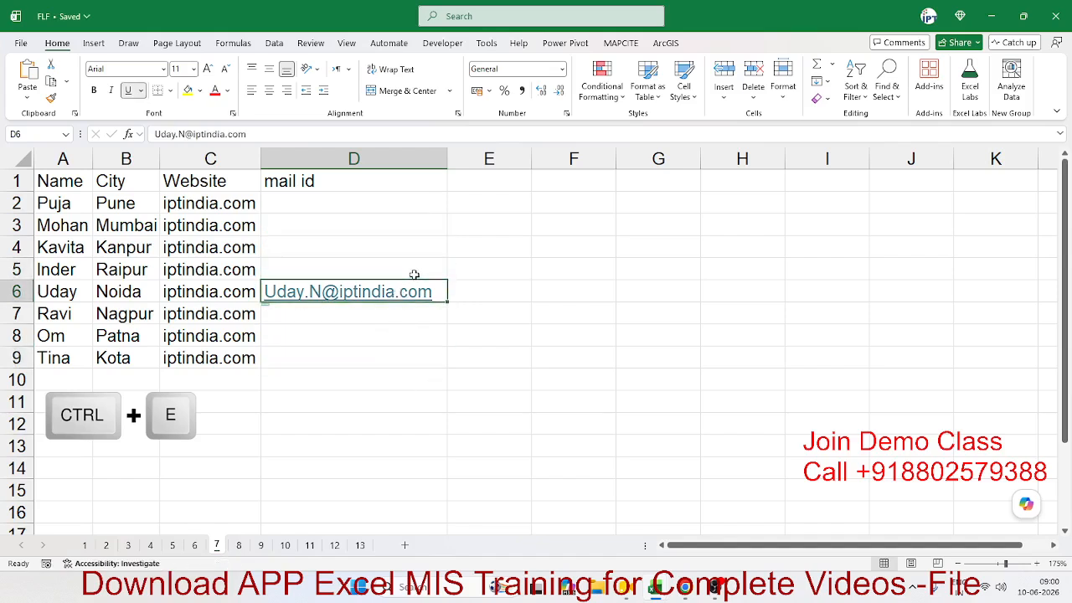
{"action": "left_click_drag", "start_coordinate": [413, 204], "coordinate": [406, 356]}
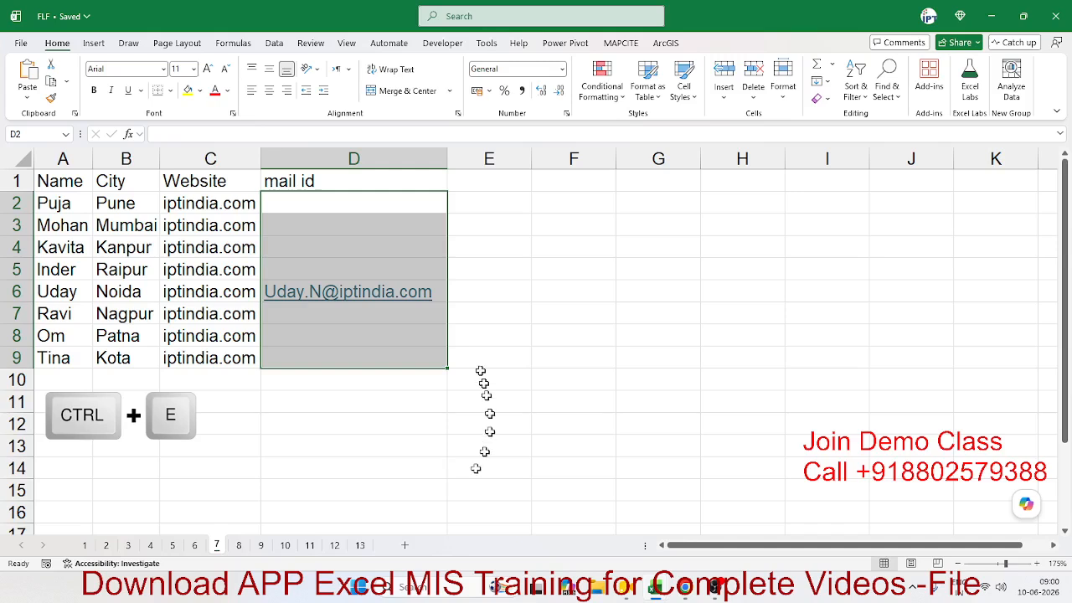
{"action": "left_click", "coordinate": [418, 208]}
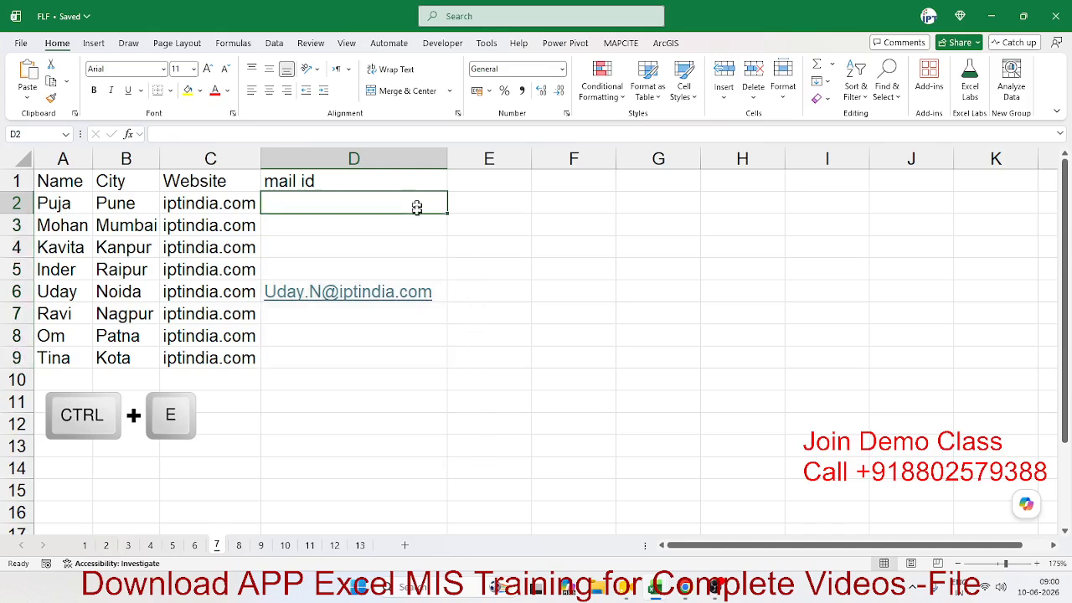
{"action": "left_click", "coordinate": [443, 292]}
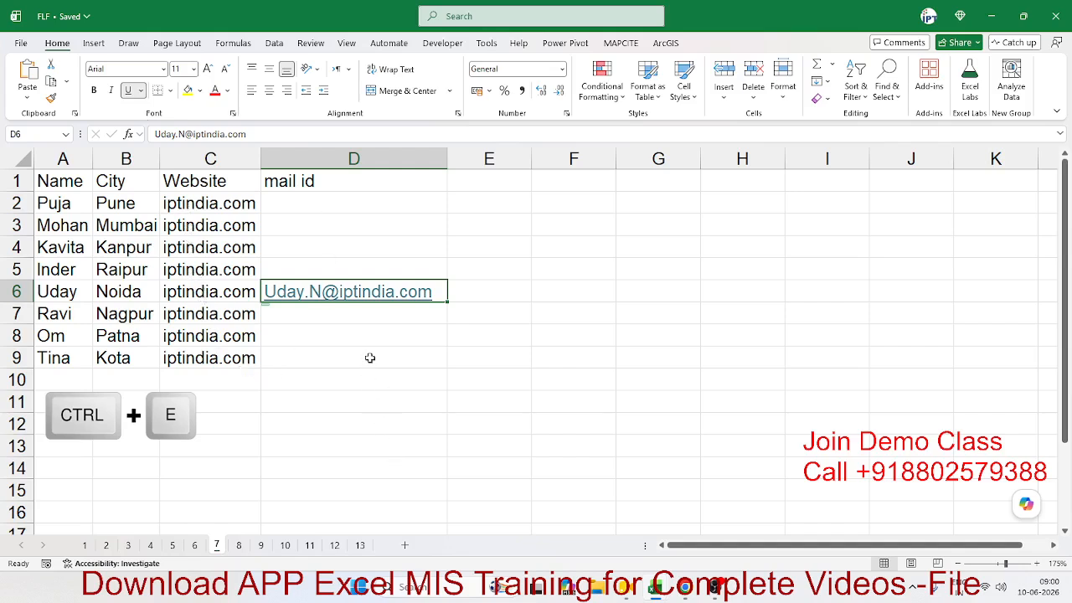
{"action": "key", "text": "ctrl+e"}
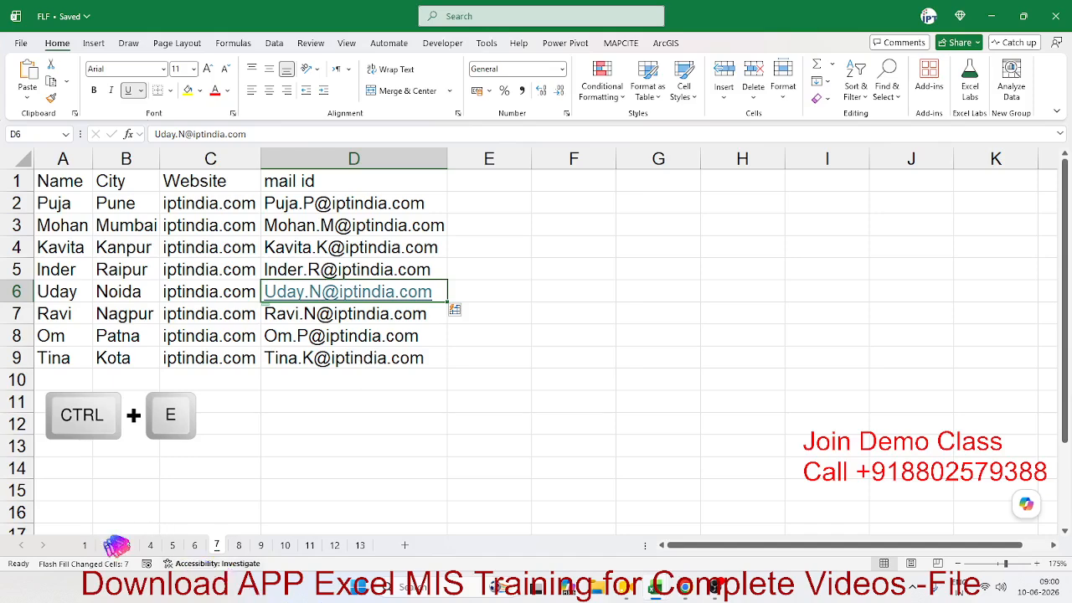
{"action": "left_click", "coordinate": [85, 545]}
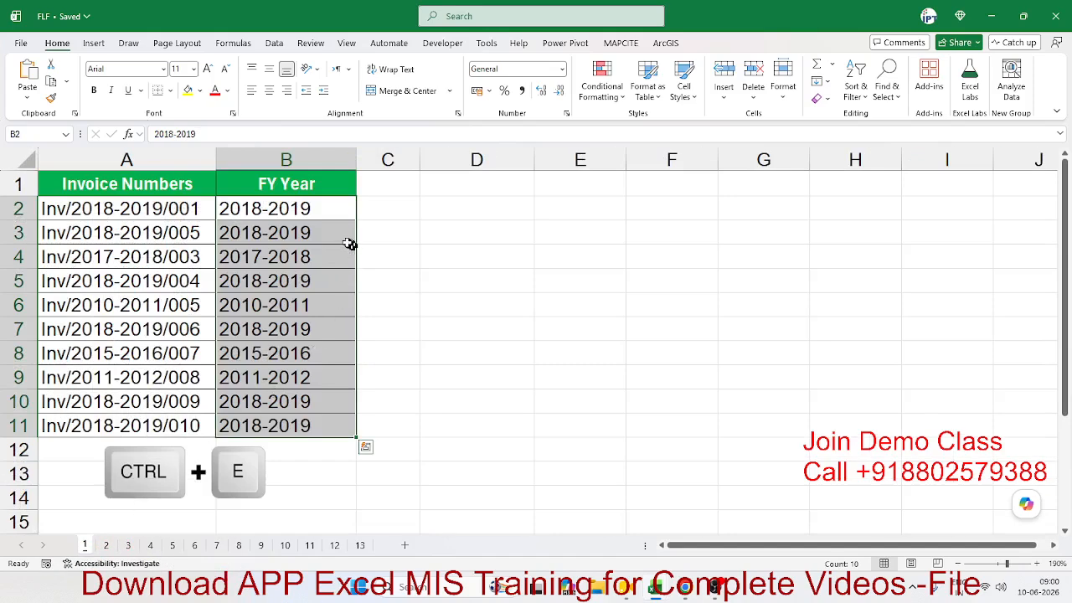
Step: Clear the FY years below B2 and Flash Fill them from the 2018-2019 example
{"action": "left_click", "coordinate": [344, 238]}
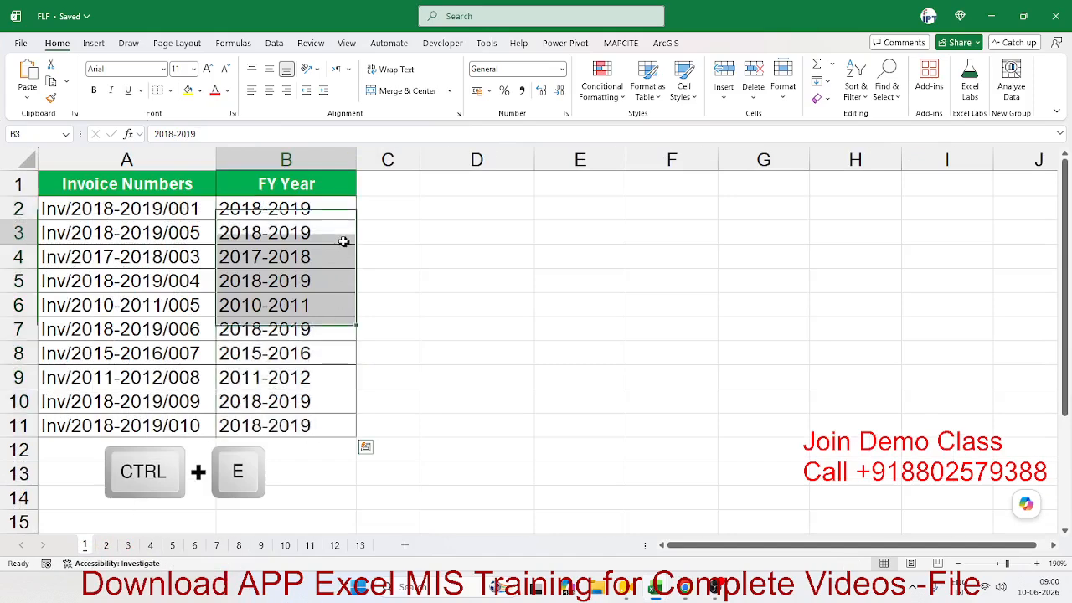
{"action": "key", "text": "ctrl+shift+Down"}
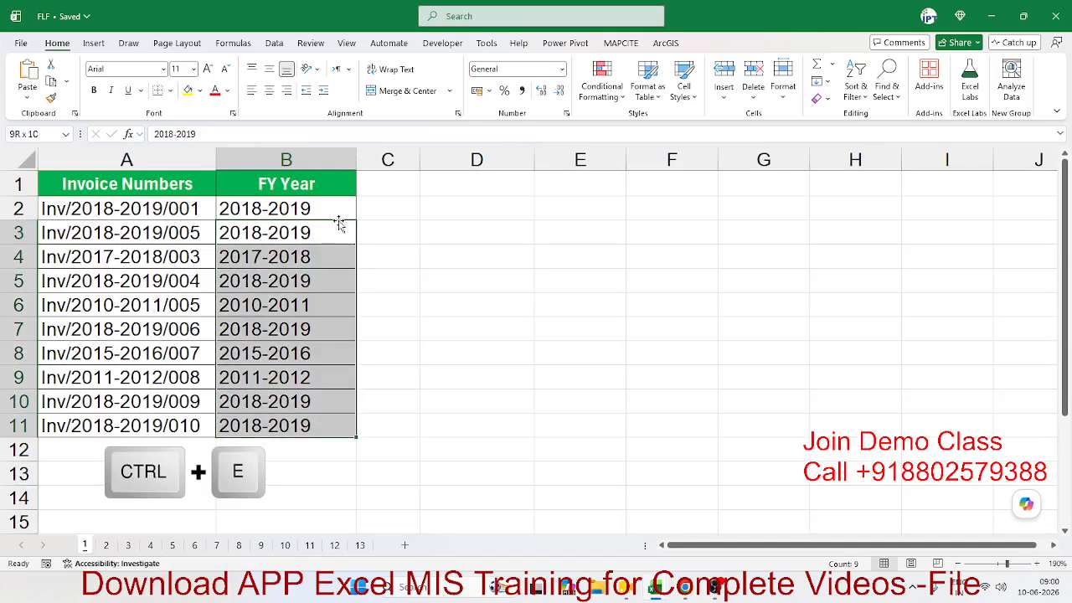
{"action": "key", "text": "Delete"}
{"action": "key", "text": "Up"}
{"action": "left_click", "coordinate": [406, 304]}
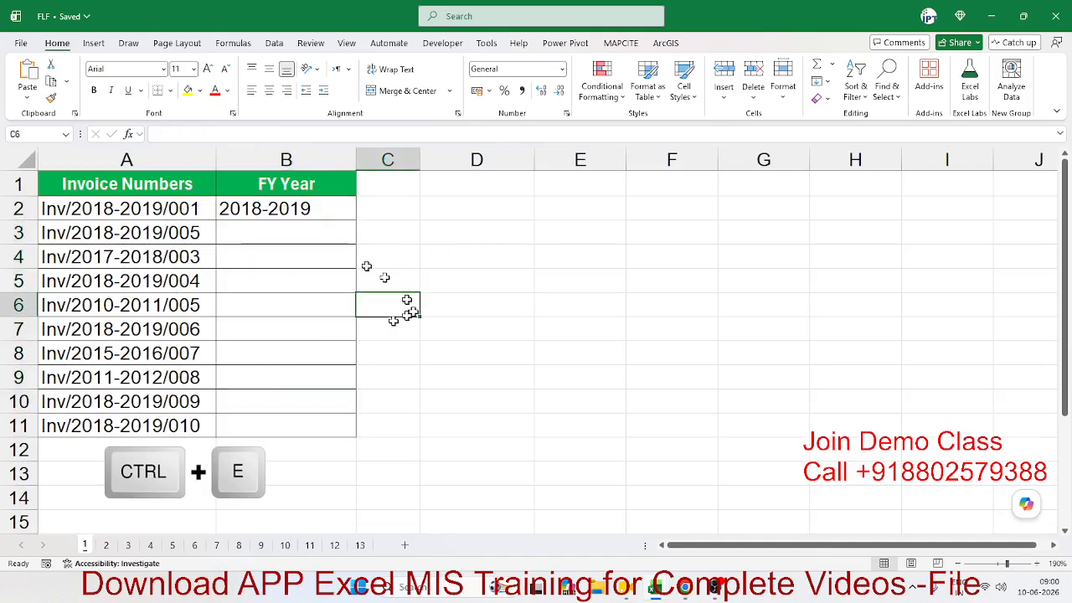
{"action": "left_click", "coordinate": [308, 211]}
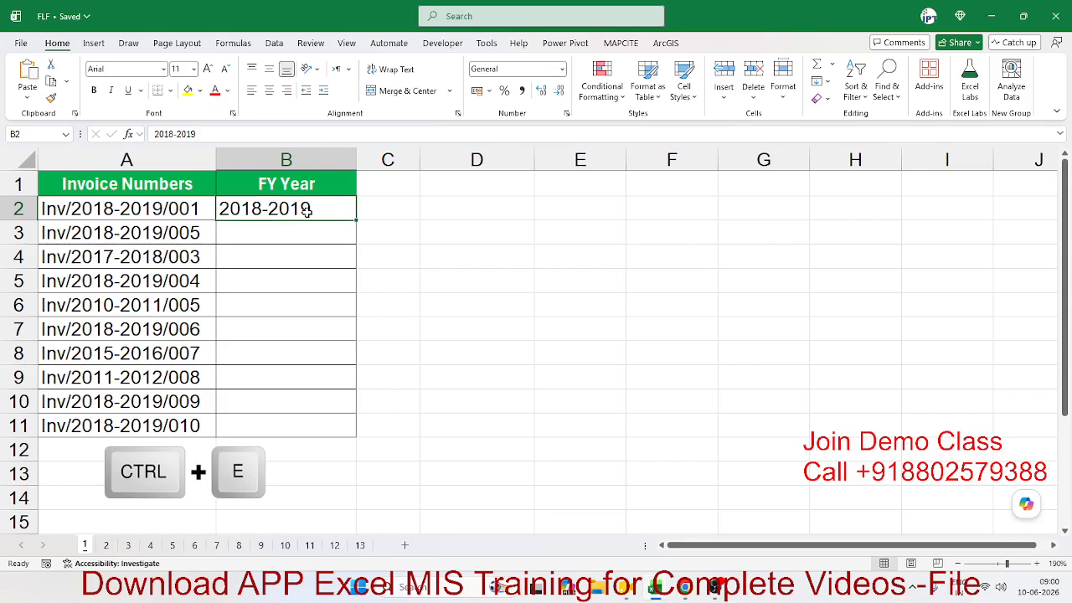
{"action": "key", "text": "ctrl+e"}
Step: Undo the FY Year flash fill so only B2 keeps 2018-2019
{"action": "key", "text": "ctrl+z"}
{"action": "left_click", "coordinate": [254, 264]}
{"action": "key", "text": "ctrl+e"}
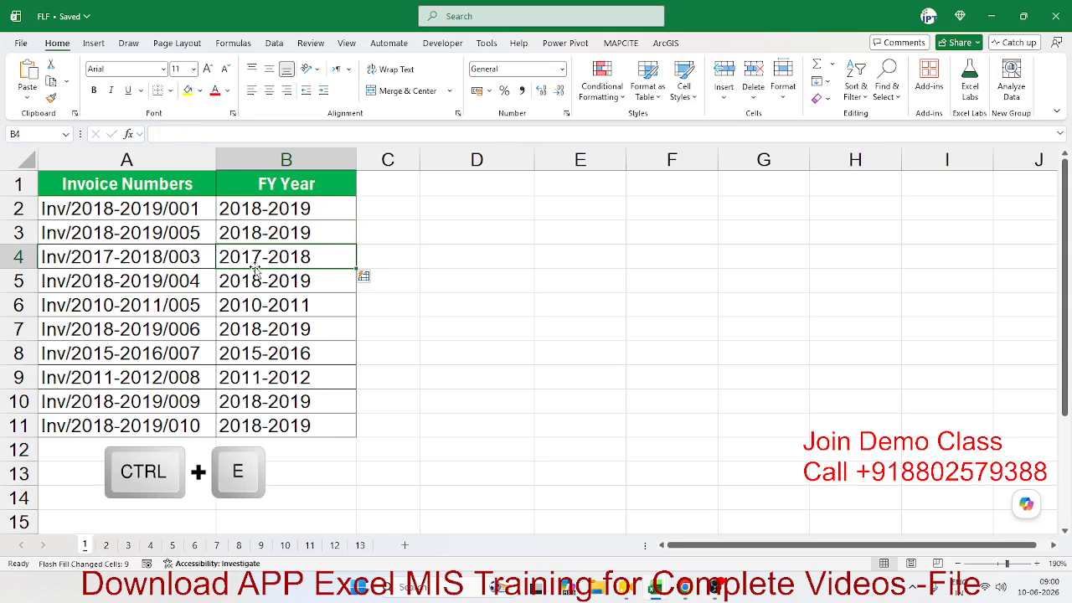
{"action": "key", "text": "ctrl+z"}
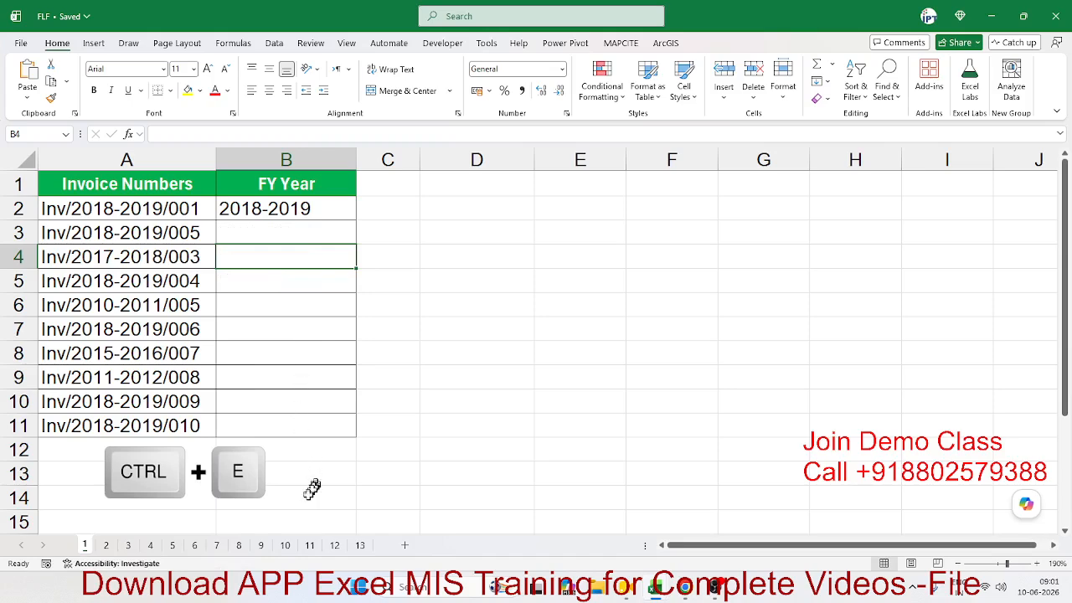
{"action": "left_click", "coordinate": [286, 545]}
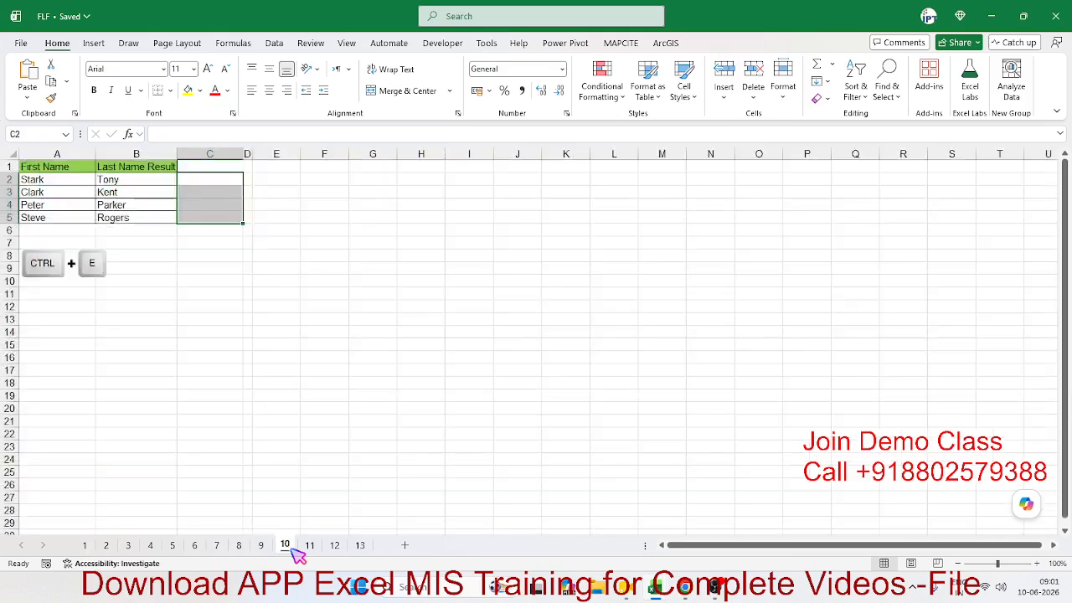
Step: On sheet 8, clear the Full Name results in B2:B5
{"action": "left_click", "coordinate": [260, 546]}
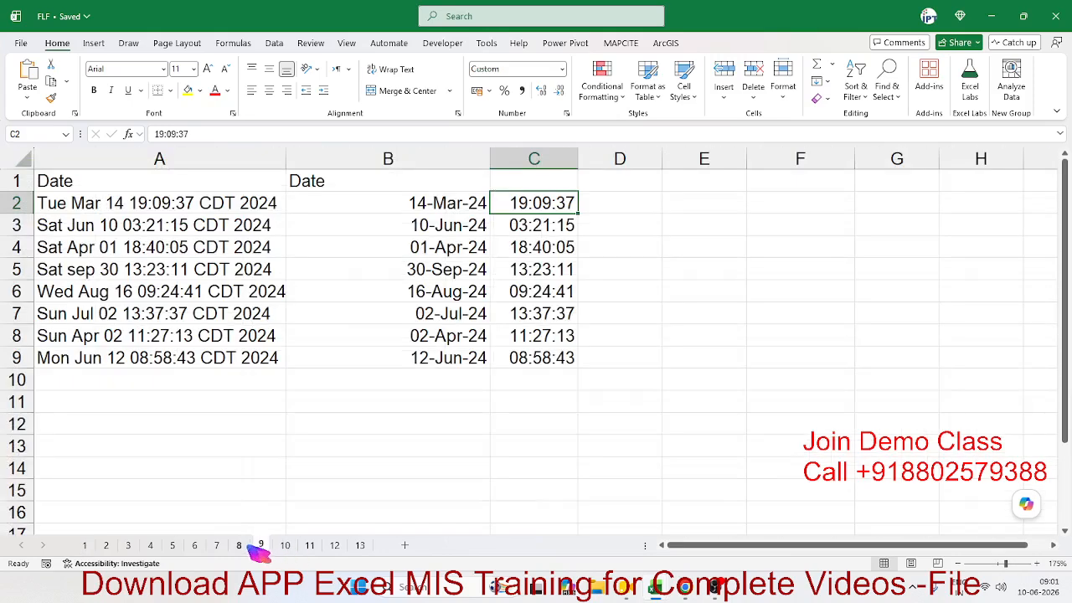
{"action": "left_click", "coordinate": [238, 546]}
{"action": "left_click", "coordinate": [219, 545]}
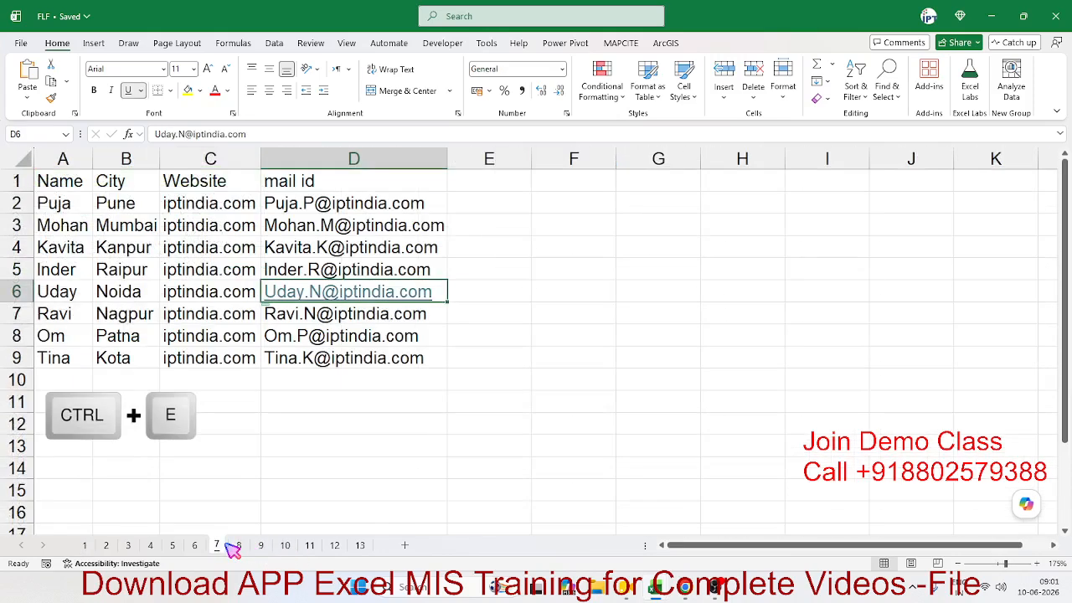
{"action": "left_click", "coordinate": [239, 545]}
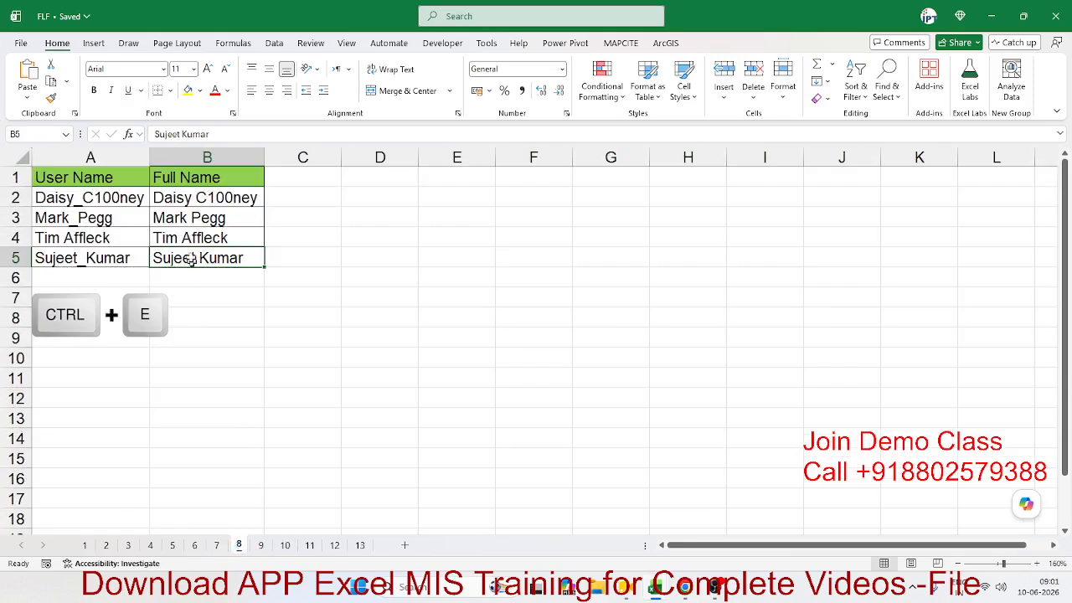
{"action": "left_click_drag", "start_coordinate": [193, 200], "coordinate": [196, 251]}
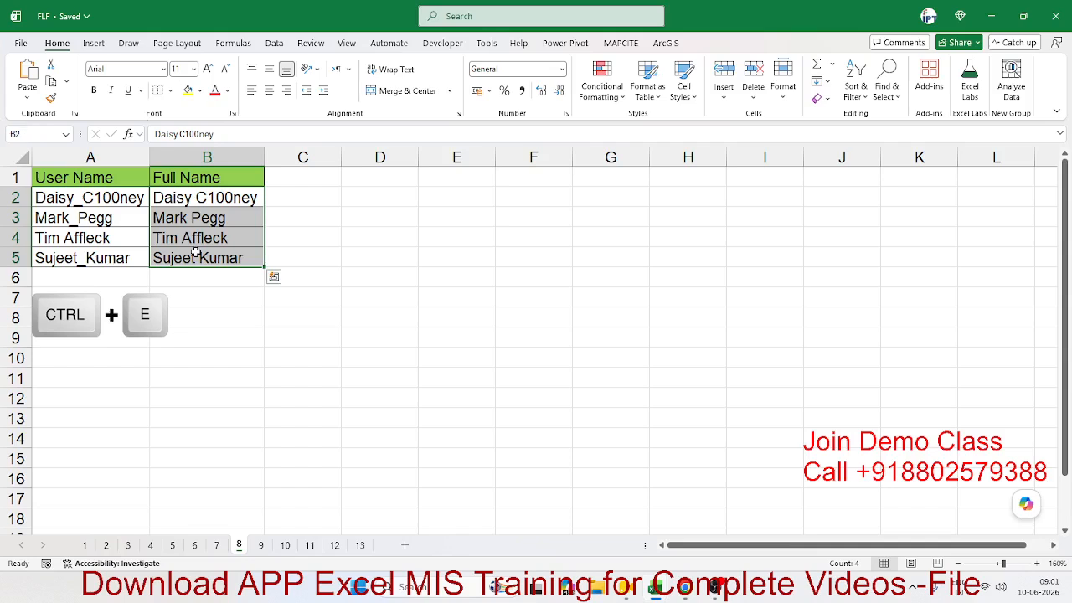
{"action": "key", "text": "Delete"}
Step: Type the A5 user name with a space instead of the underscore in B5, then Flash Fill B2:B5
{"action": "key", "text": "Left"}
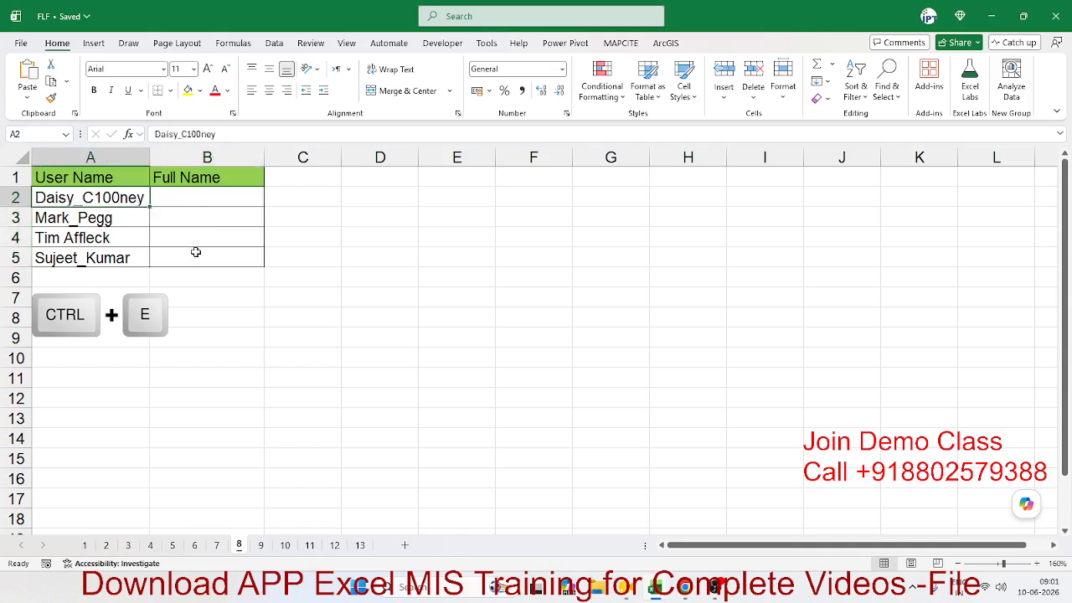
{"action": "key", "text": "Down"}
{"action": "key", "text": "Down"}
{"action": "key", "text": "Down"}
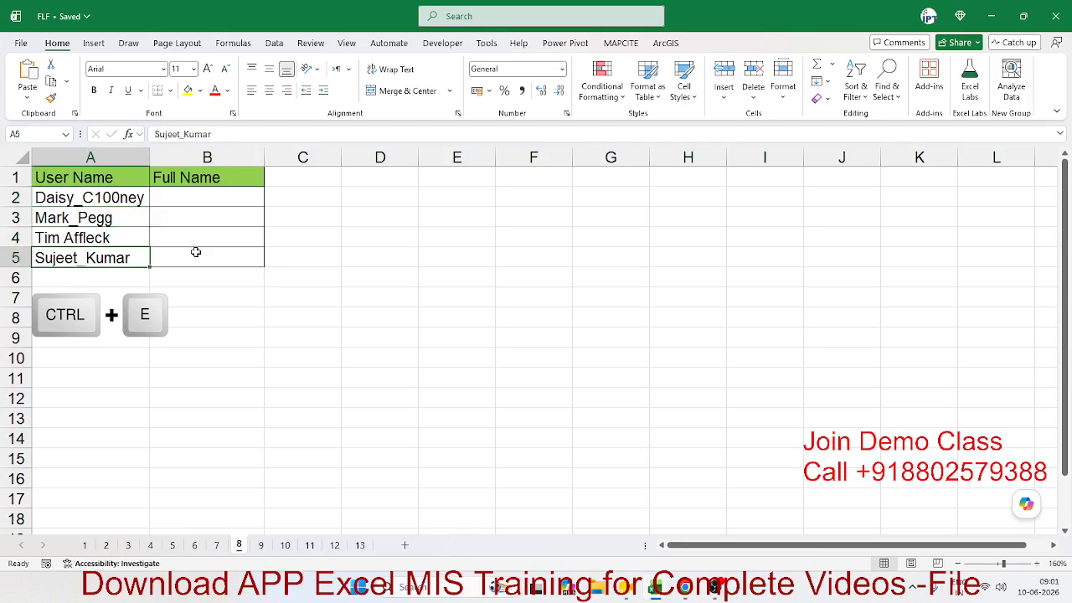
{"action": "key", "text": "Up"}
{"action": "key", "text": "Up"}
{"action": "key", "text": "Up"}
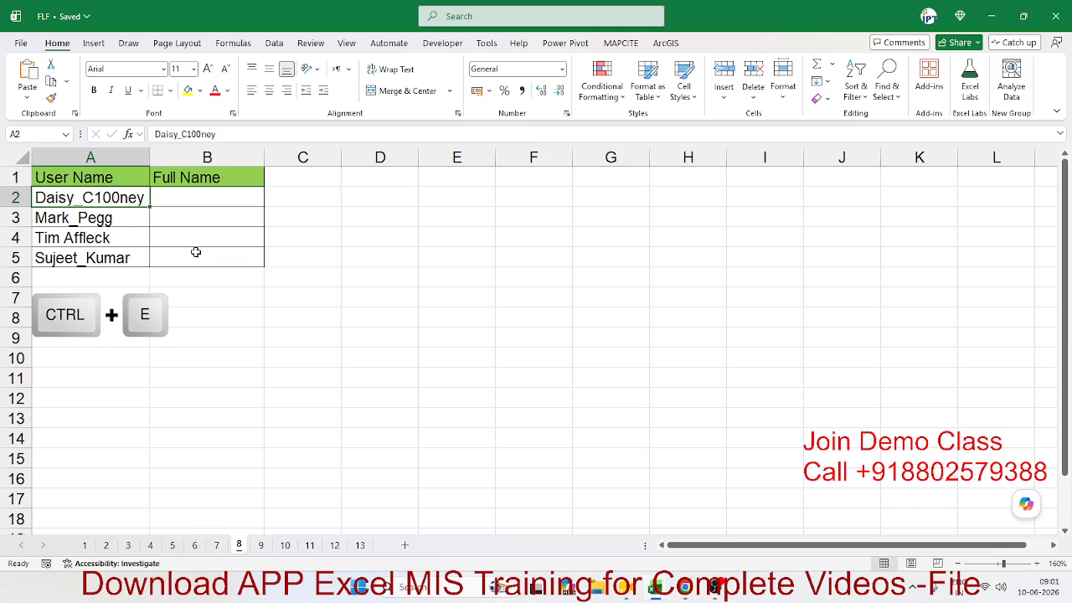
{"action": "key", "text": "Right"}
{"action": "key", "text": "Down"}
{"action": "key", "text": "Down"}
{"action": "key", "text": "Down"}
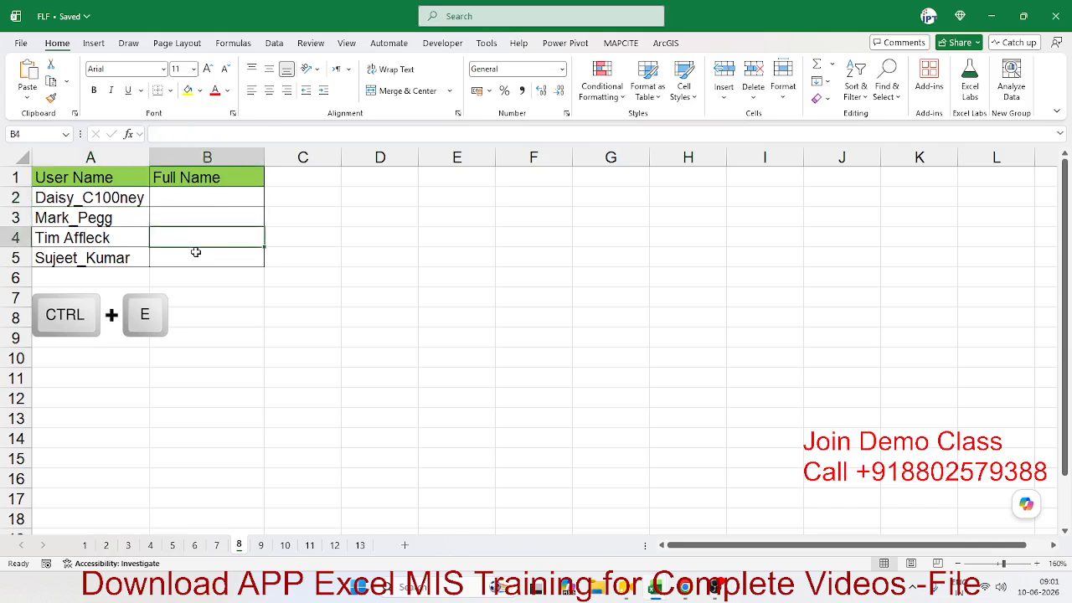
{"action": "key", "text": "Up"}
{"action": "key", "text": "Up"}
{"action": "key", "text": "Up"}
{"action": "key", "text": "Down"}
{"action": "key", "text": "Down"}
{"action": "key", "text": "Down"}
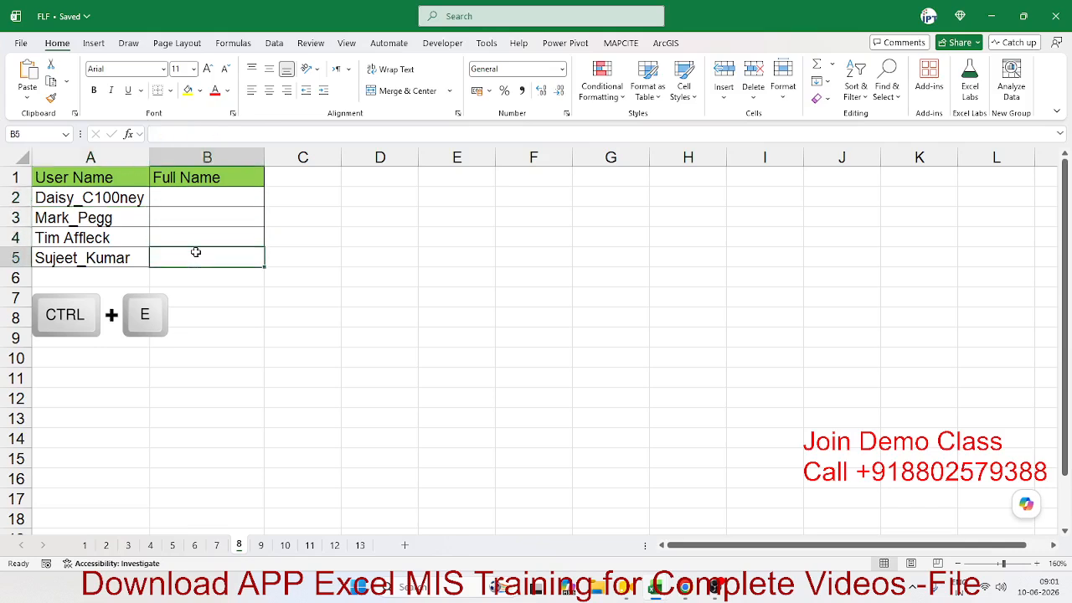
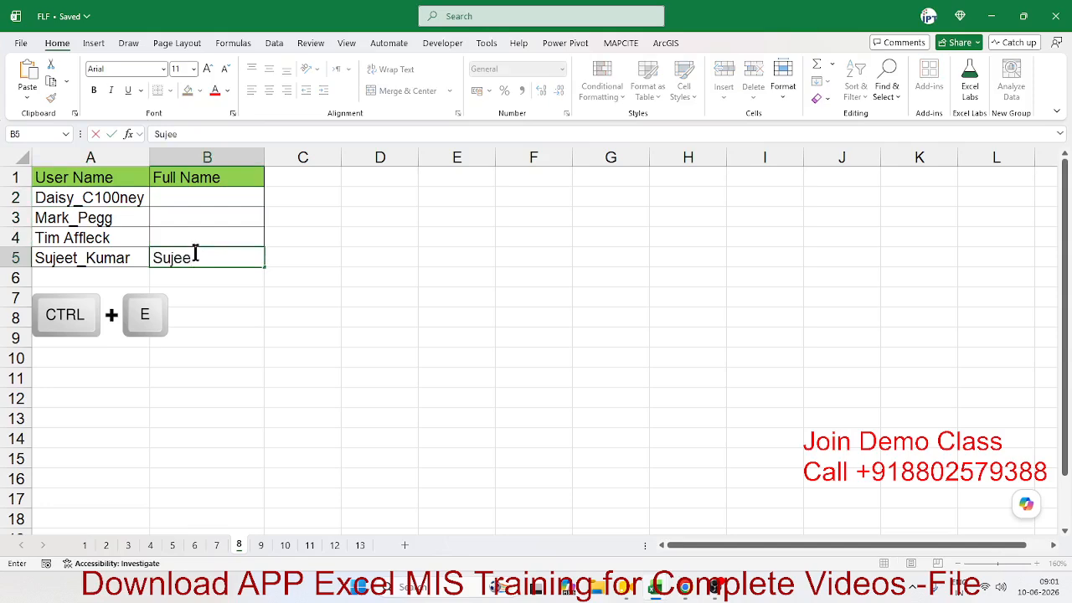
{"action": "key", "text": "Return"}
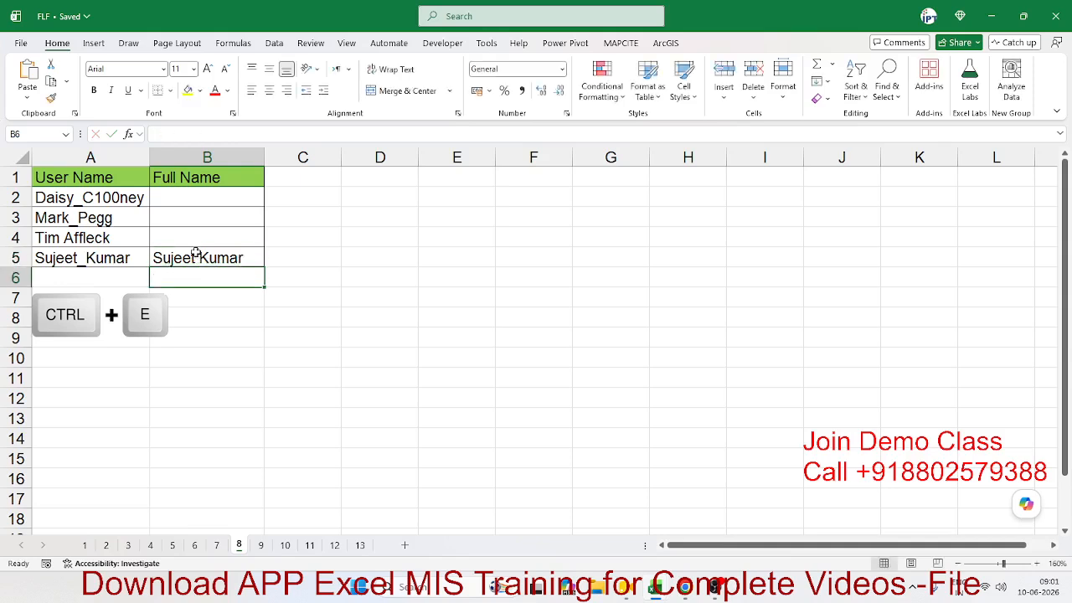
{"action": "left_click", "coordinate": [242, 296]}
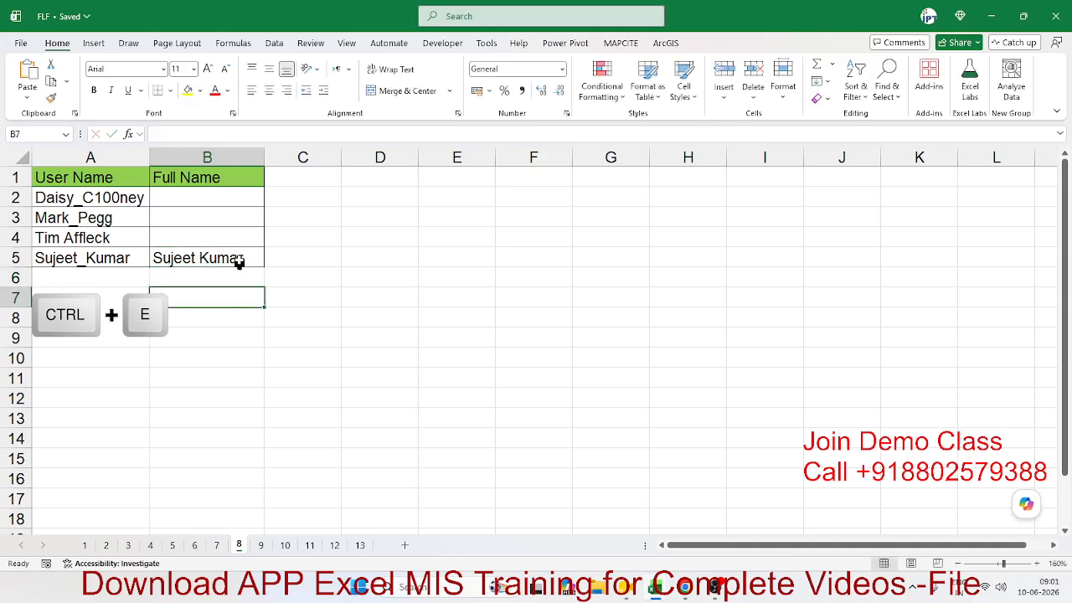
{"action": "left_click", "coordinate": [239, 263]}
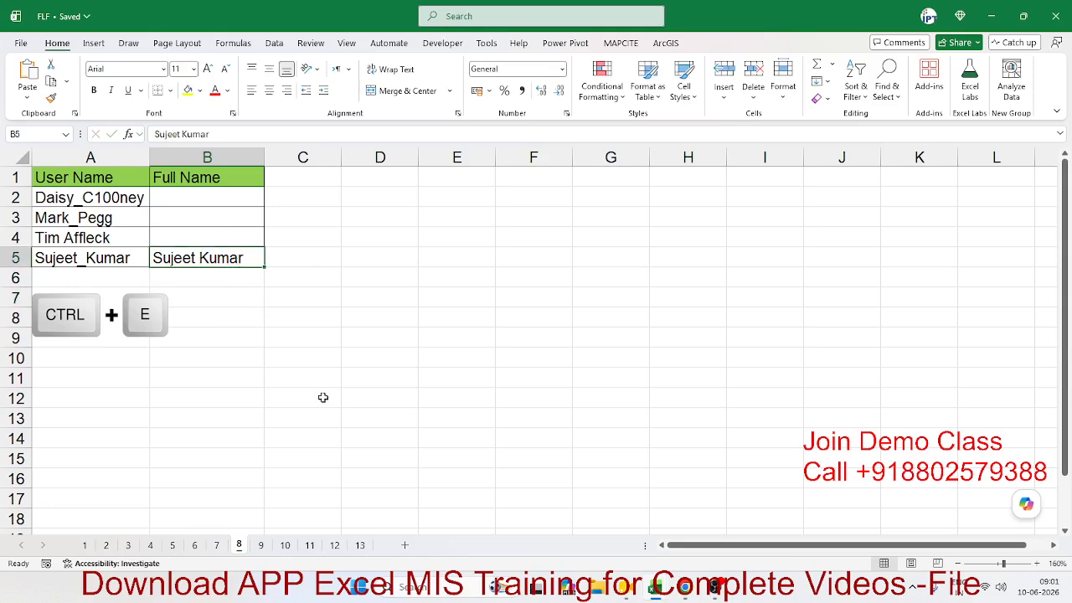
{"action": "key", "text": "ctrl+e"}
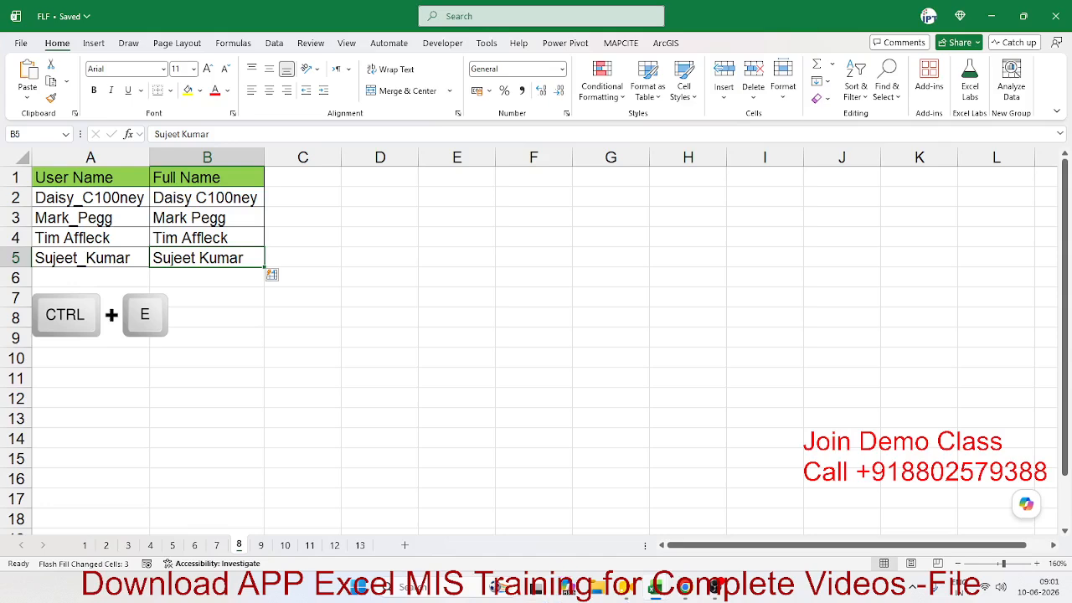
{"action": "left_click", "coordinate": [625, 588]}
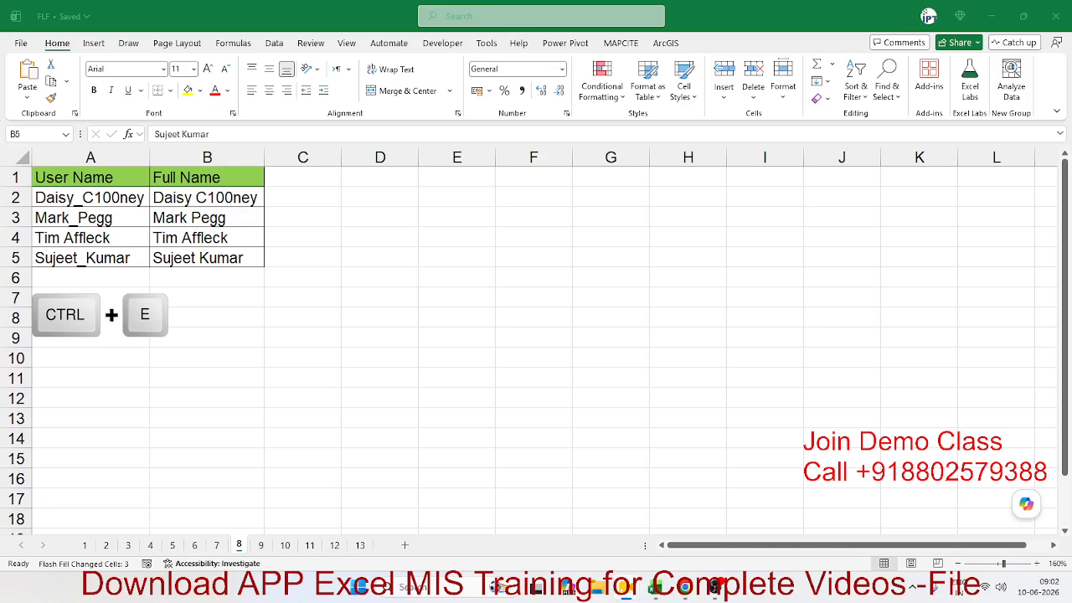
Step: On sheet 9, delete the split dates and times in B2:C11
{"action": "left_click", "coordinate": [366, 302]}
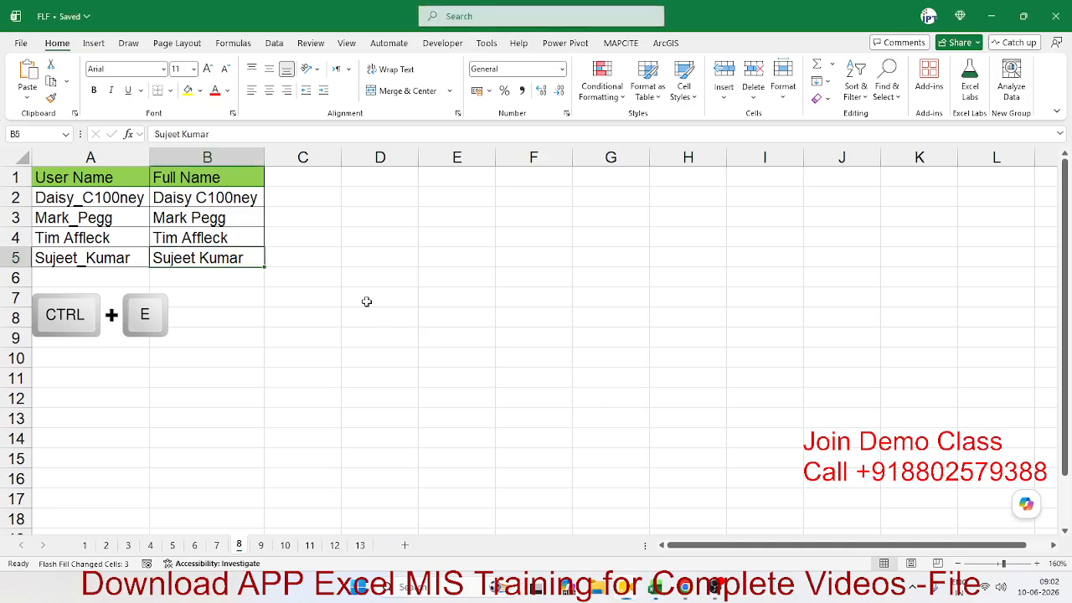
{"action": "left_click", "coordinate": [262, 545]}
{"action": "left_click", "coordinate": [346, 378]}
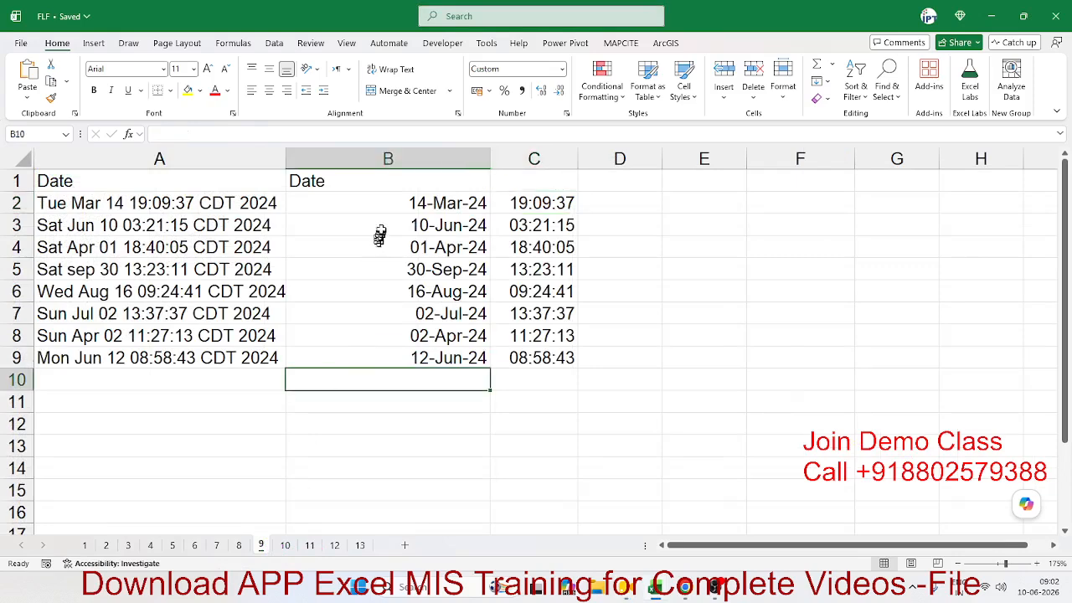
{"action": "left_click_drag", "start_coordinate": [379, 236], "coordinate": [573, 368]}
{"action": "left_click_drag", "start_coordinate": [434, 201], "coordinate": [557, 397]}
{"action": "key", "text": "Delete"}
Step: Review the original timestamps in A2:A9, then return to cell B2
{"action": "key", "text": "Up"}
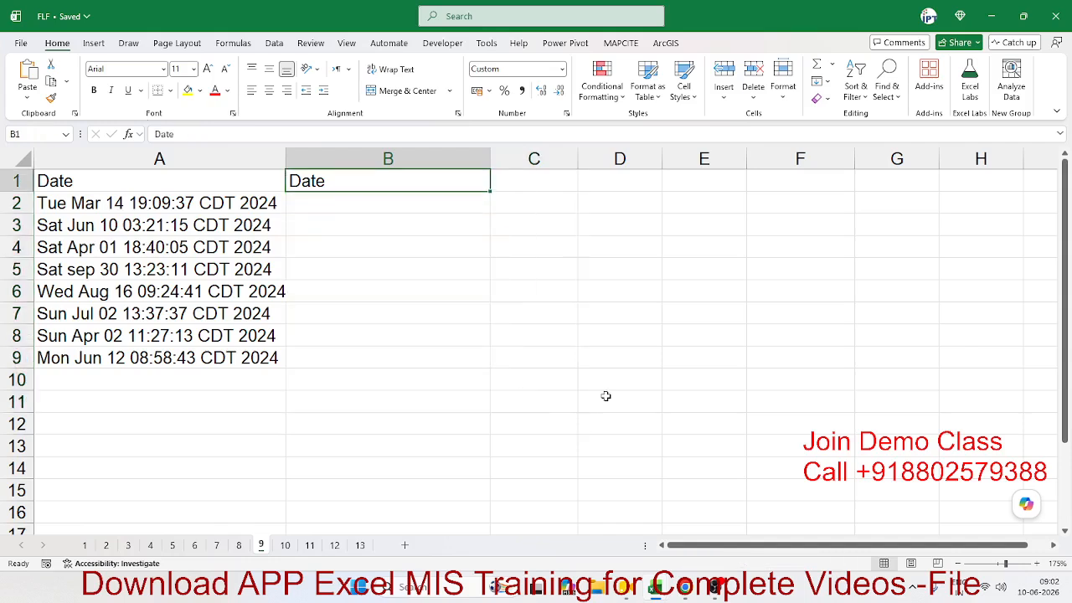
{"action": "key", "text": "Down"}
{"action": "key", "text": "Left"}
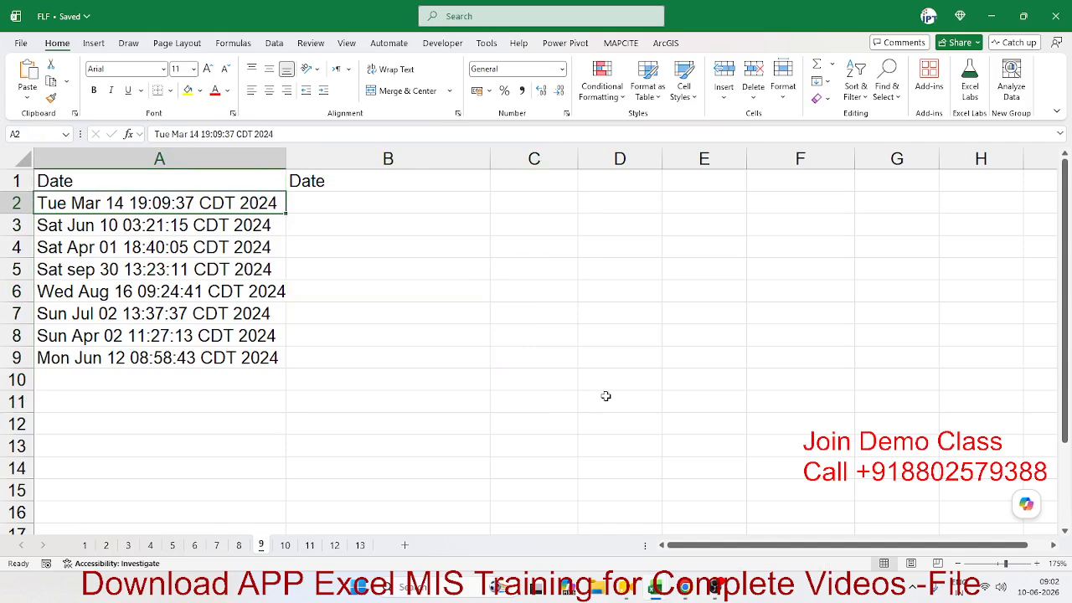
{"action": "key", "text": "ctrl+shift+Down"}
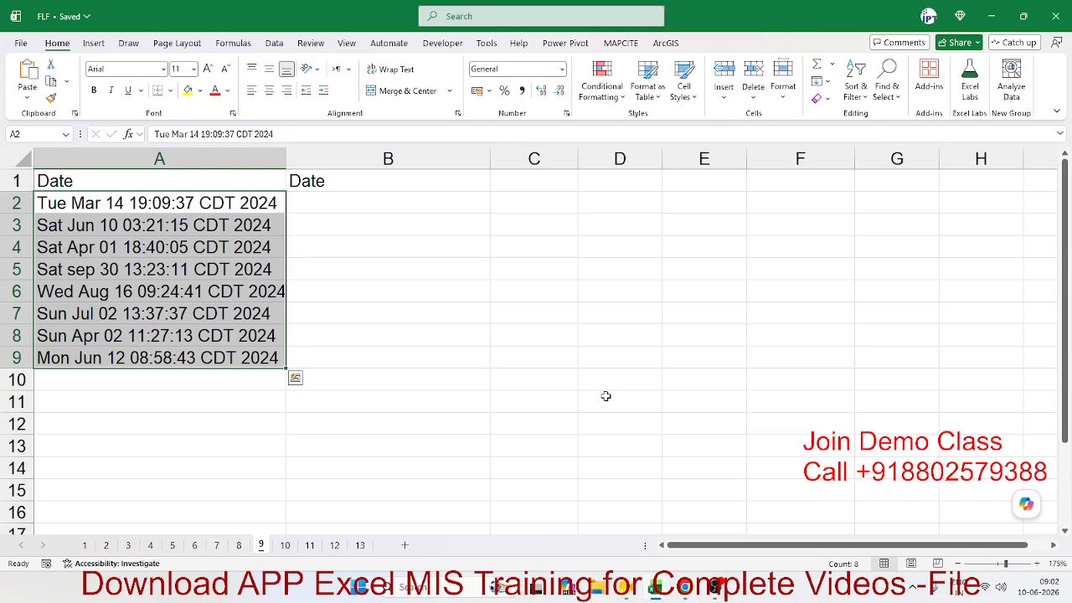
{"action": "key", "text": "Up"}
{"action": "key", "text": "Down"}
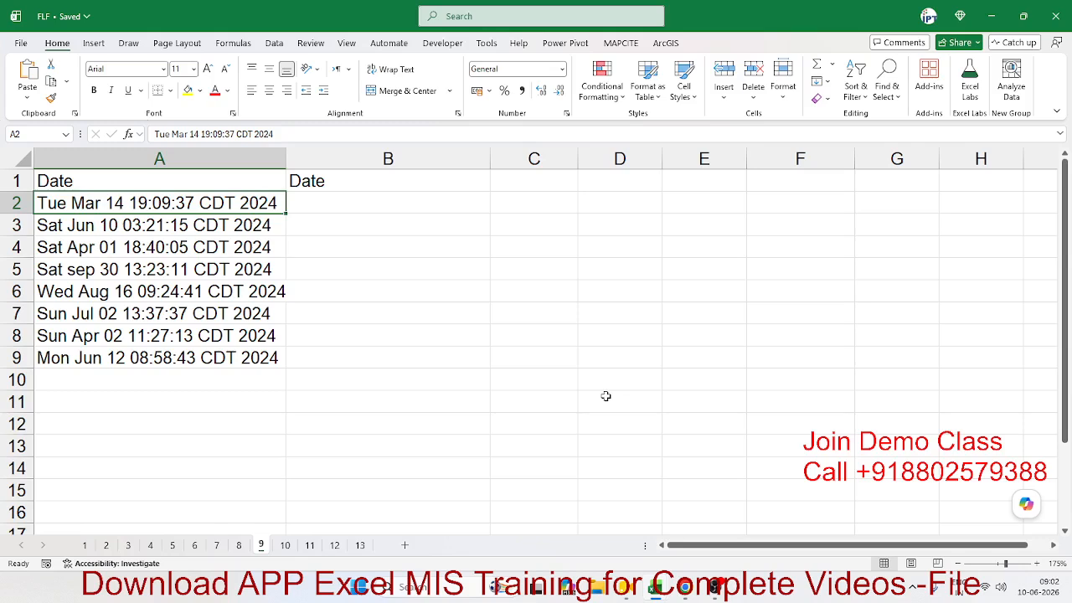
{"action": "key", "text": "Right"}
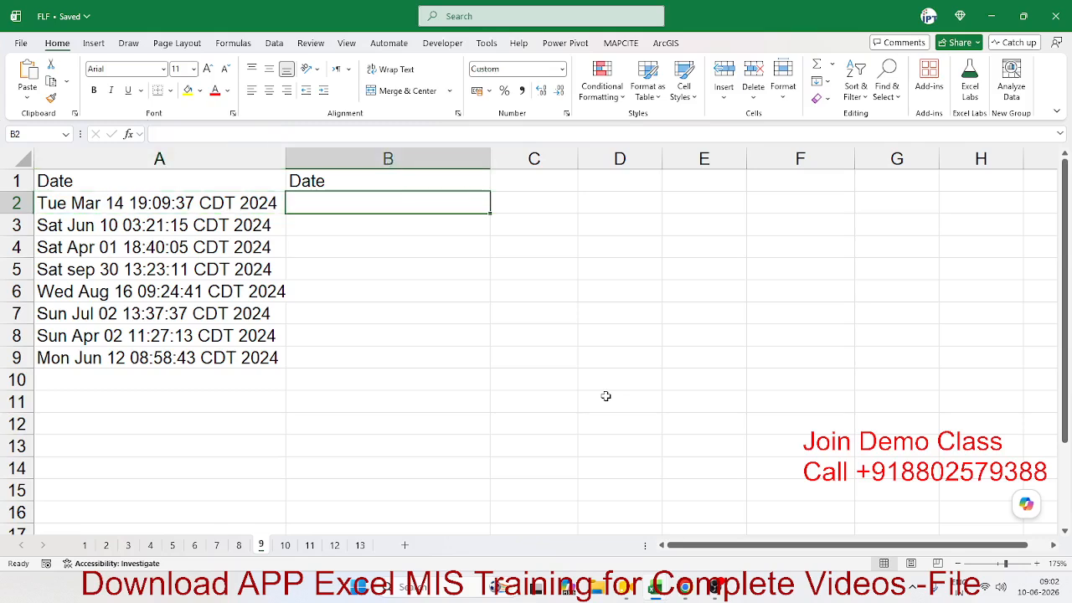
Step: Add the header 'Time' in cell C1
{"action": "key", "text": "Right"}
{"action": "key", "text": "Up"}
{"action": "type", "text": "Time"}
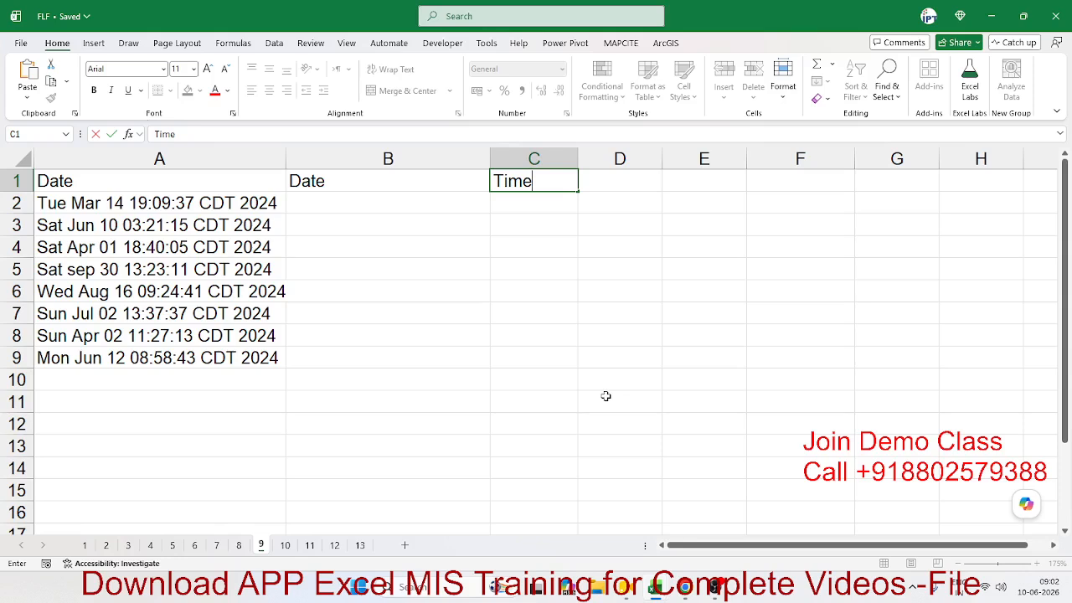
{"action": "key", "text": "Return"}
Step: Enter 14-Mar-2024 in B2 and Flash Fill the remaining dates down column B
{"action": "key", "text": "Left"}
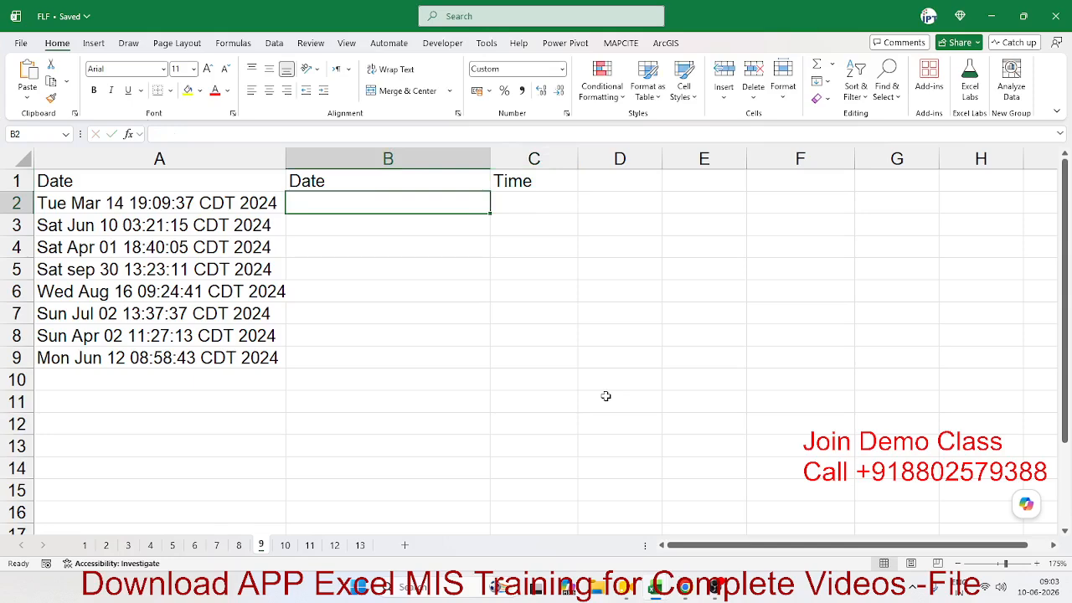
{"action": "type", "text": "14"}
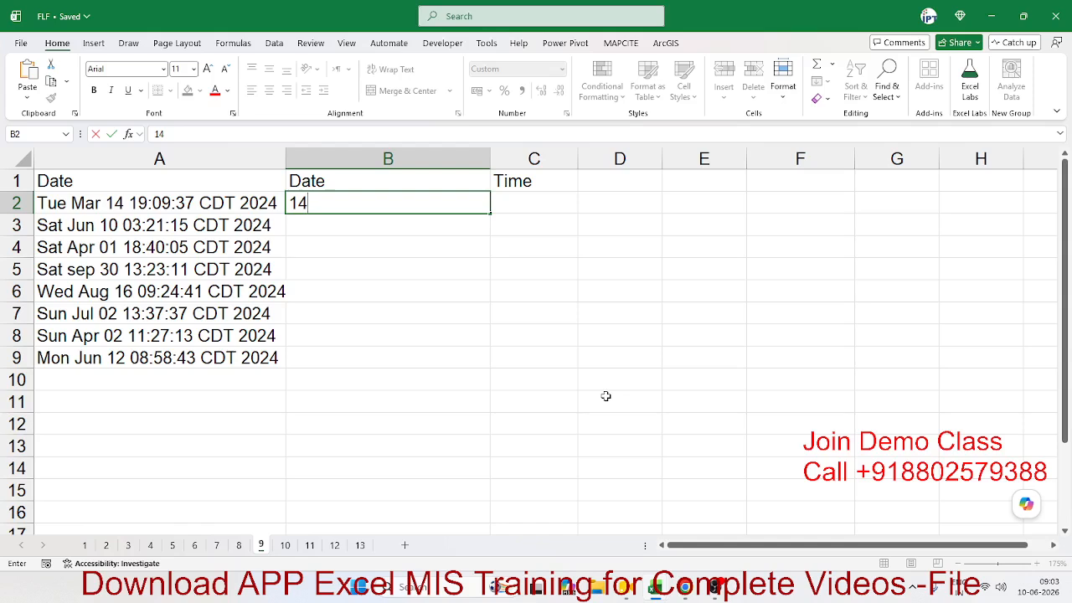
{"action": "type", "text": "-Mar-2024"}
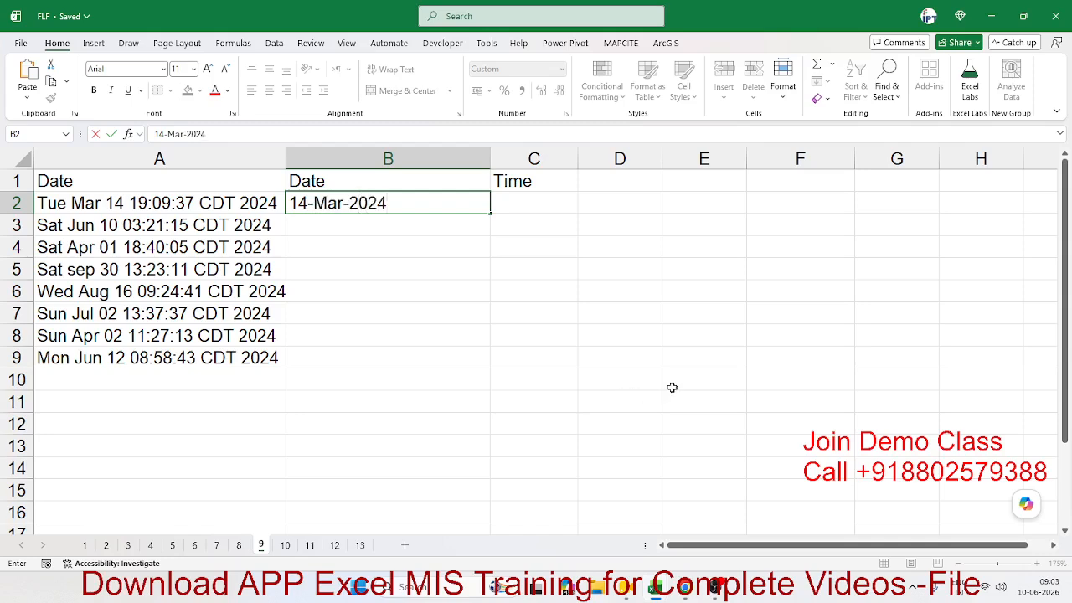
{"action": "key", "text": "Return"}
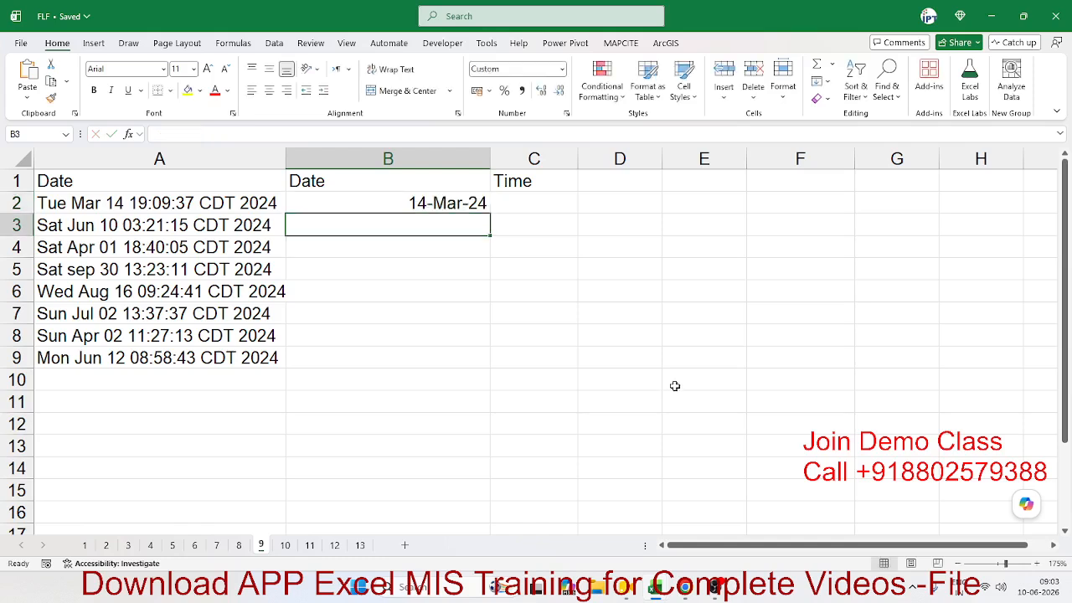
{"action": "key", "text": "Up"}
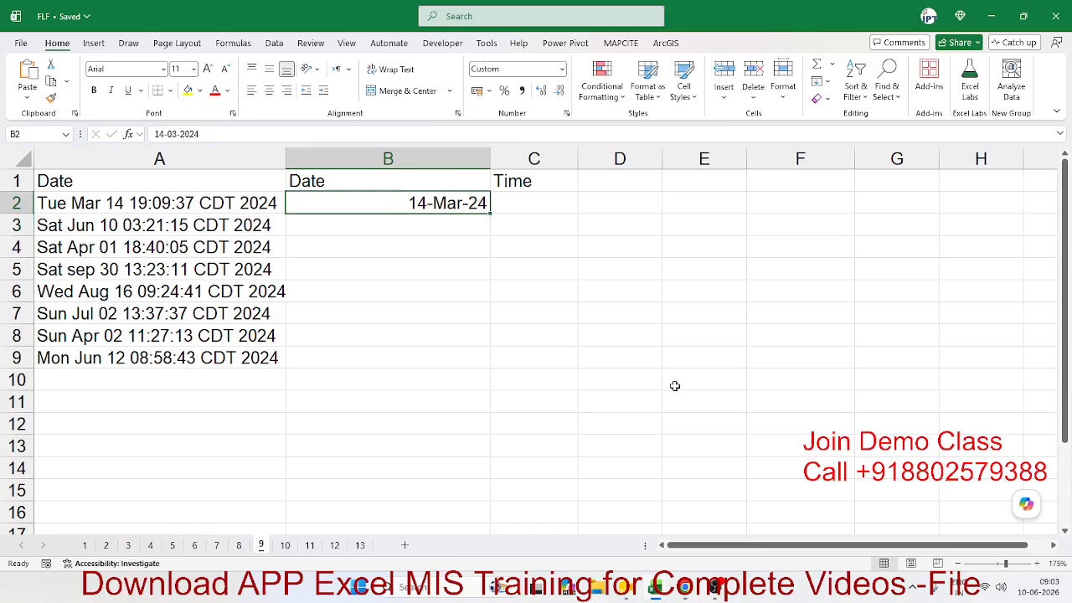
{"action": "left_click", "coordinate": [827, 81]}
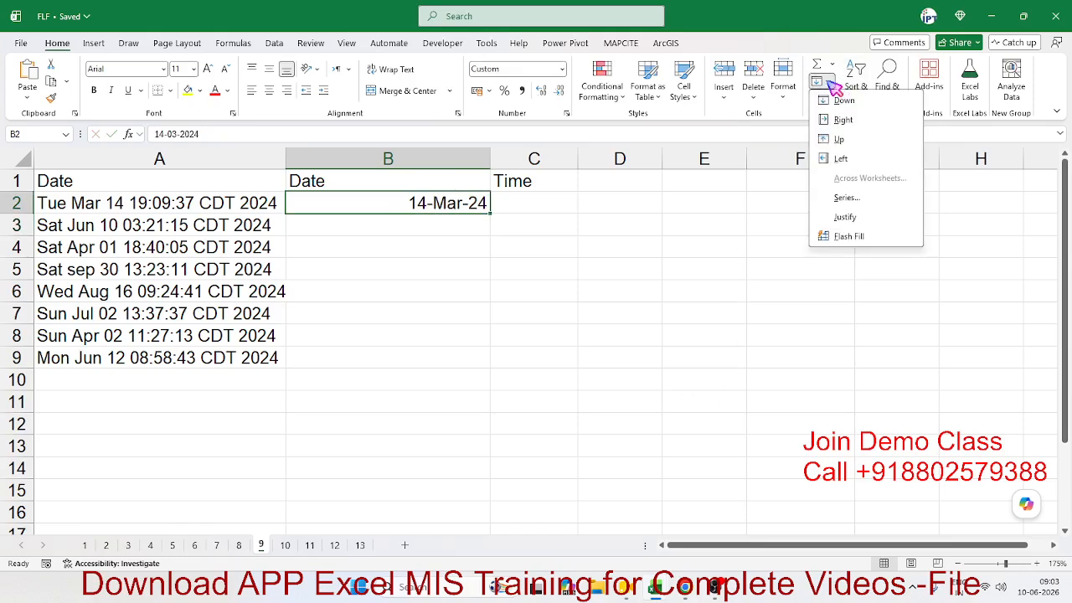
{"action": "left_click", "coordinate": [875, 238]}
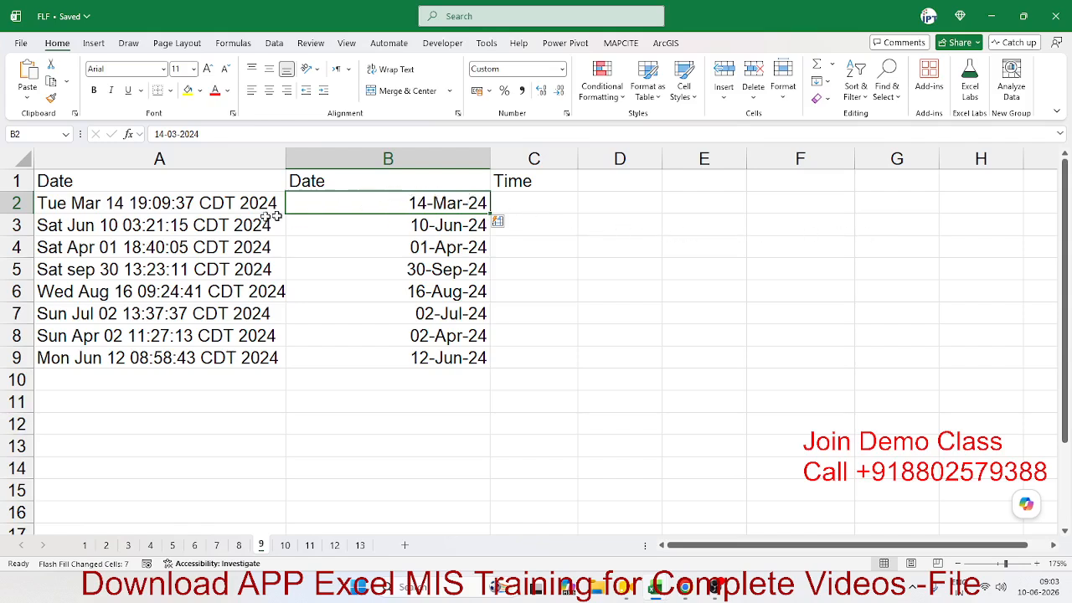
{"action": "left_click", "coordinate": [185, 201]}
{"action": "left_click", "coordinate": [517, 208]}
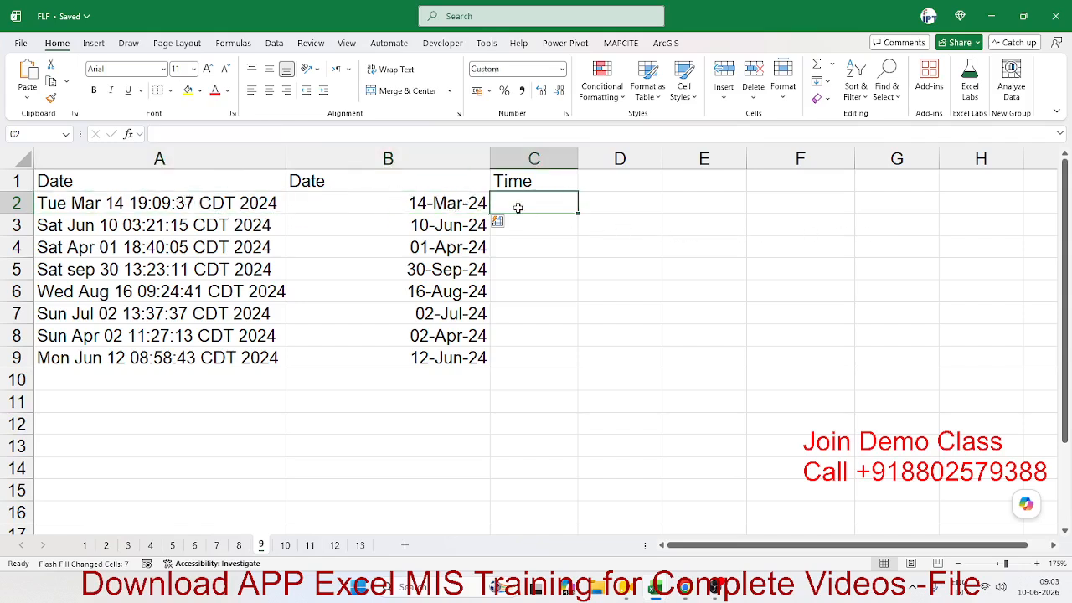
Step: Enter 19:09:37 in C2, Flash Fill the times with Ctrl+E, then go to sheet 11
{"action": "type", "text": "19:"}
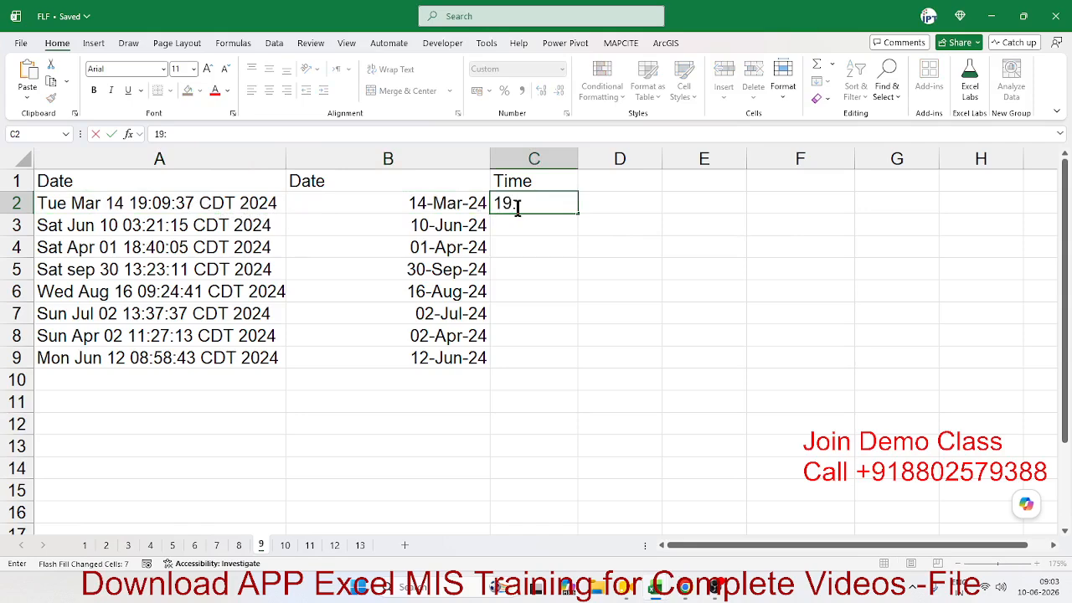
{"action": "type", "text": "09:37"}
{"action": "key", "text": "Return"}
{"action": "left_click", "coordinate": [517, 207]}
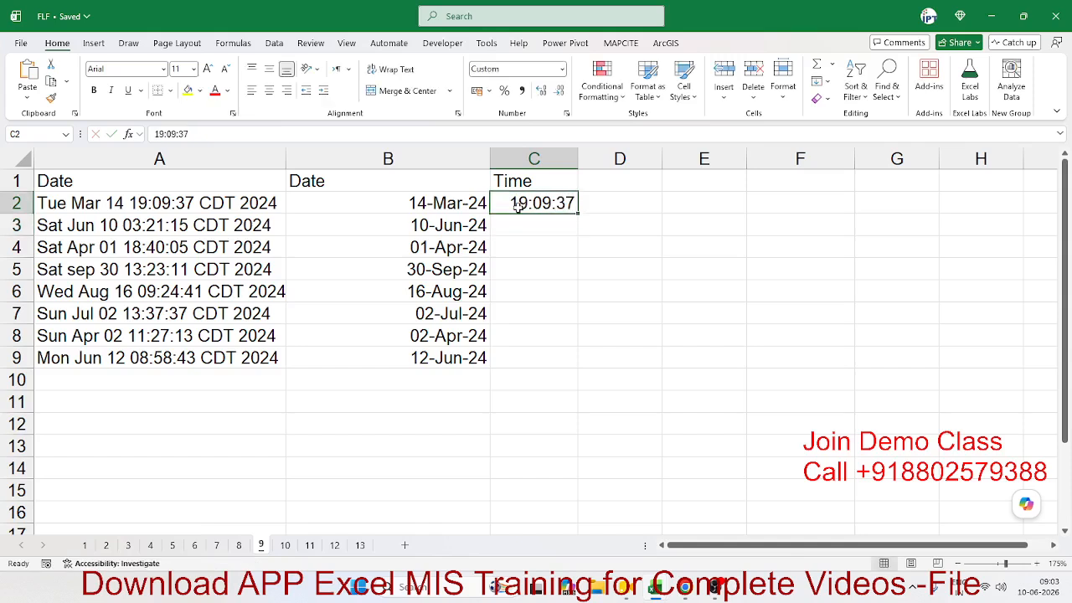
{"action": "key", "text": "ctrl+e"}
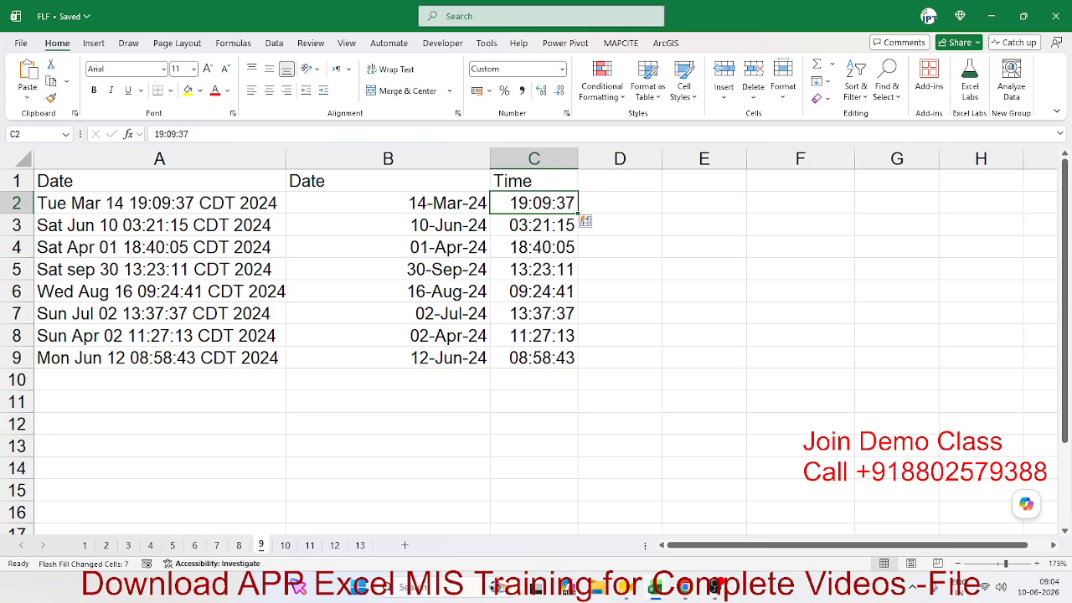
{"action": "left_click", "coordinate": [284, 545]}
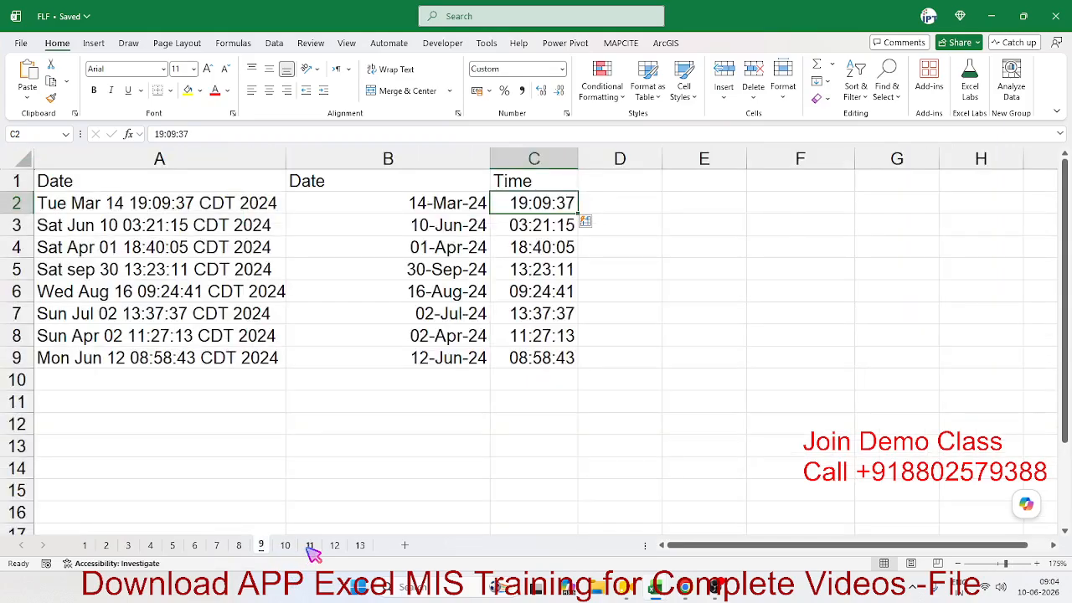
{"action": "left_click", "coordinate": [309, 546]}
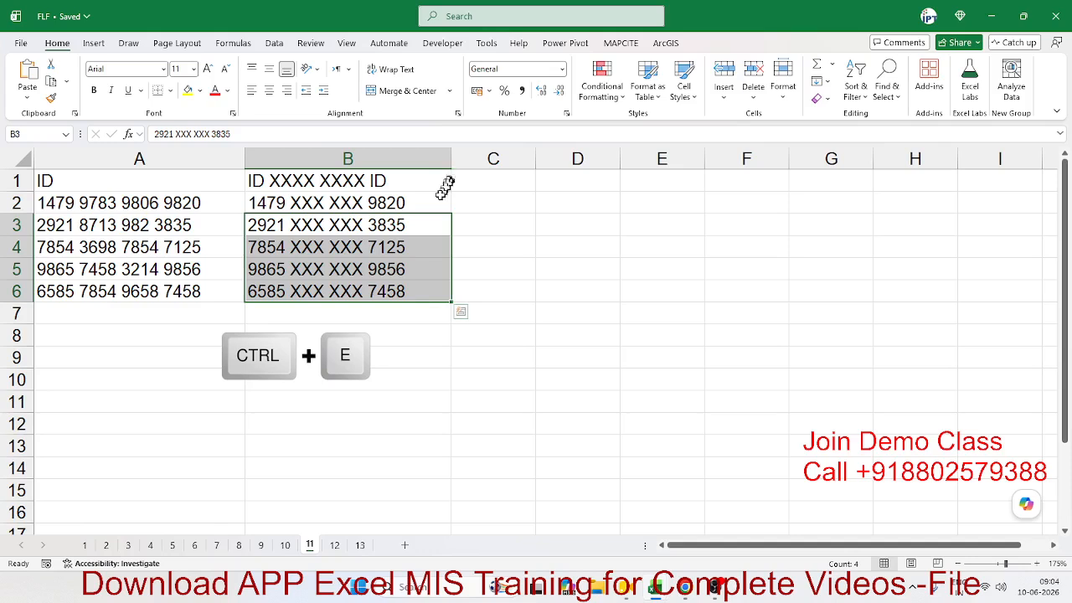
Step: Delete the old masked IDs in B2:B6 and review the original IDs in column A
{"action": "left_click_drag", "start_coordinate": [438, 201], "coordinate": [438, 290]}
{"action": "key", "text": "Delete"}
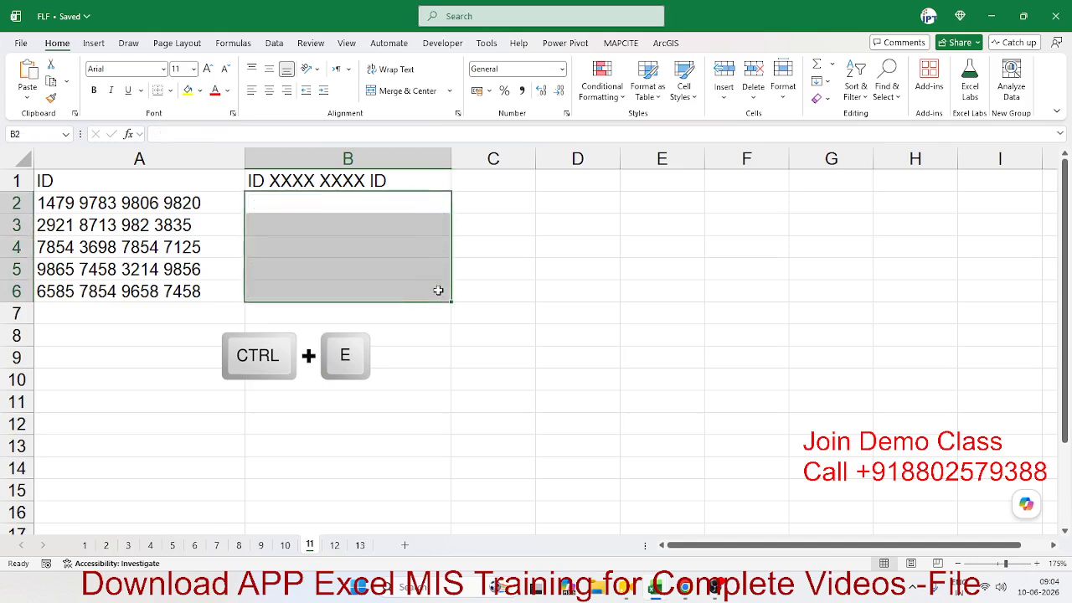
{"action": "key", "text": "Left"}
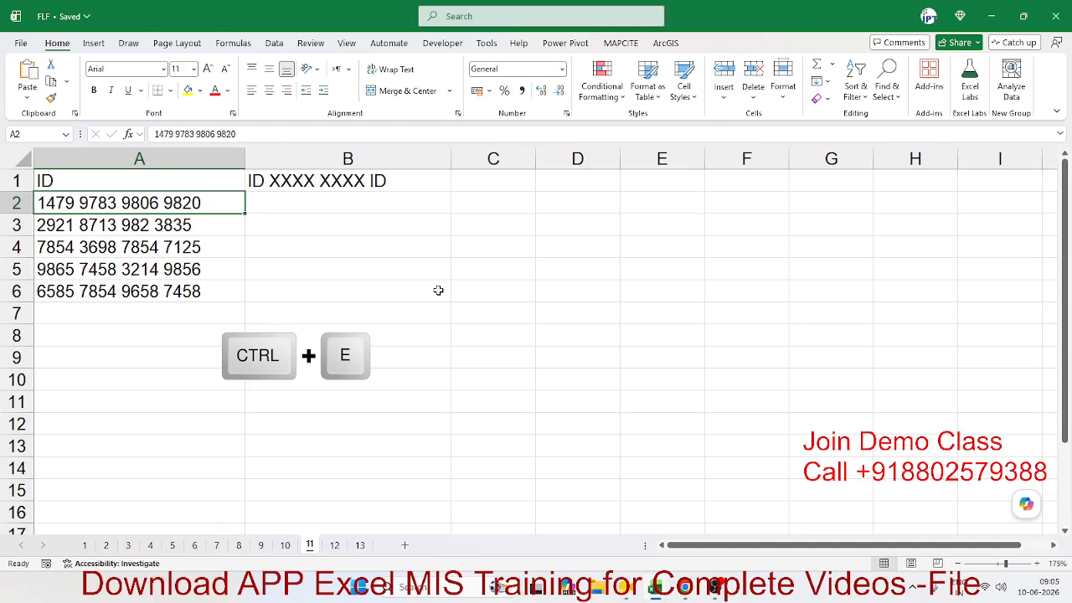
{"action": "key", "text": "Down"}
{"action": "key", "text": "Down"}
{"action": "key", "text": "Down"}
{"action": "key", "text": "Down"}
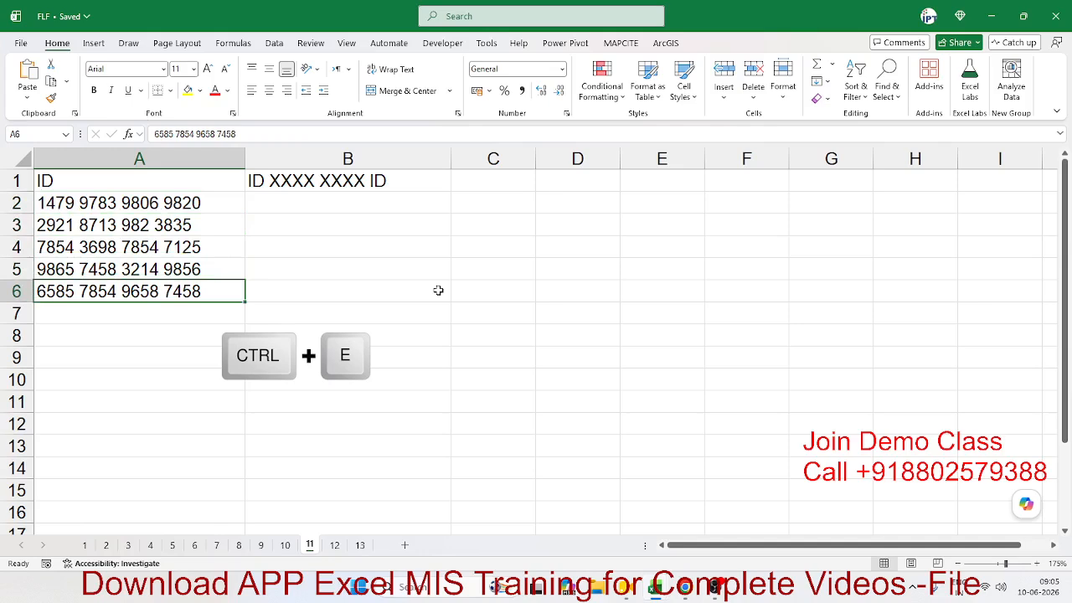
{"action": "key", "text": "Up"}
{"action": "key", "text": "Up"}
{"action": "key", "text": "Up"}
{"action": "key", "text": "Up"}
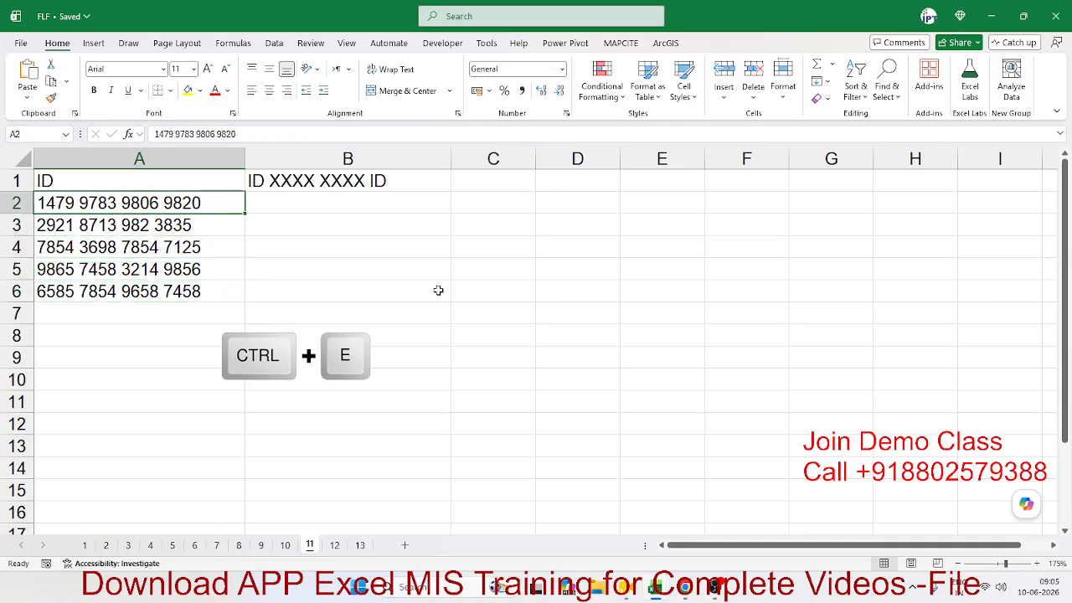
{"action": "key", "text": "Down"}
{"action": "key", "text": "Down"}
{"action": "key", "text": "Down"}
{"action": "key", "text": "Down"}
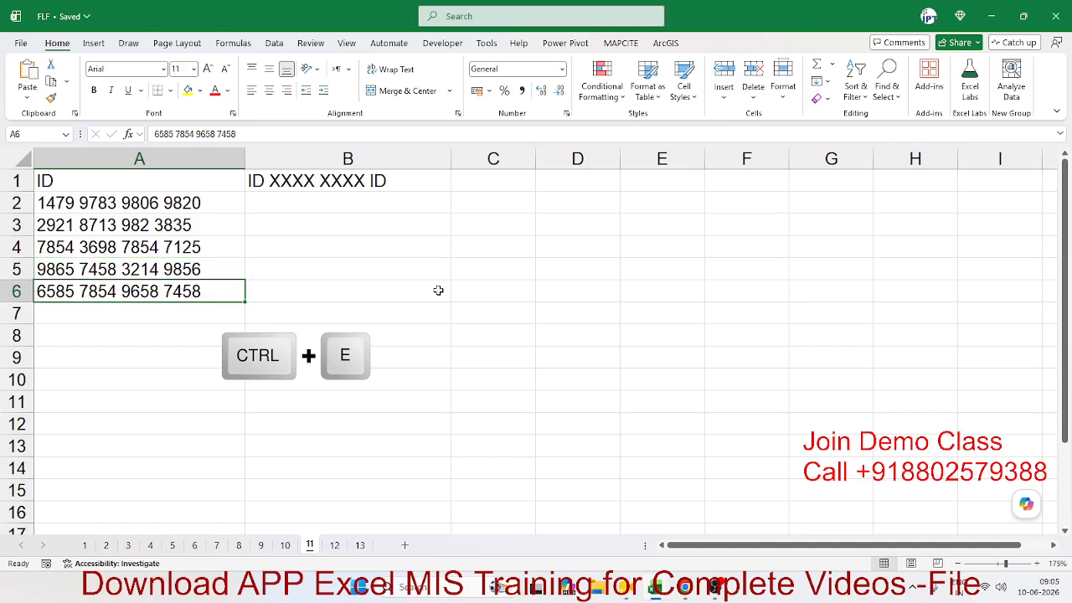
{"action": "key", "text": "Up"}
{"action": "key", "text": "Up"}
{"action": "key", "text": "Up"}
{"action": "key", "text": "Up"}
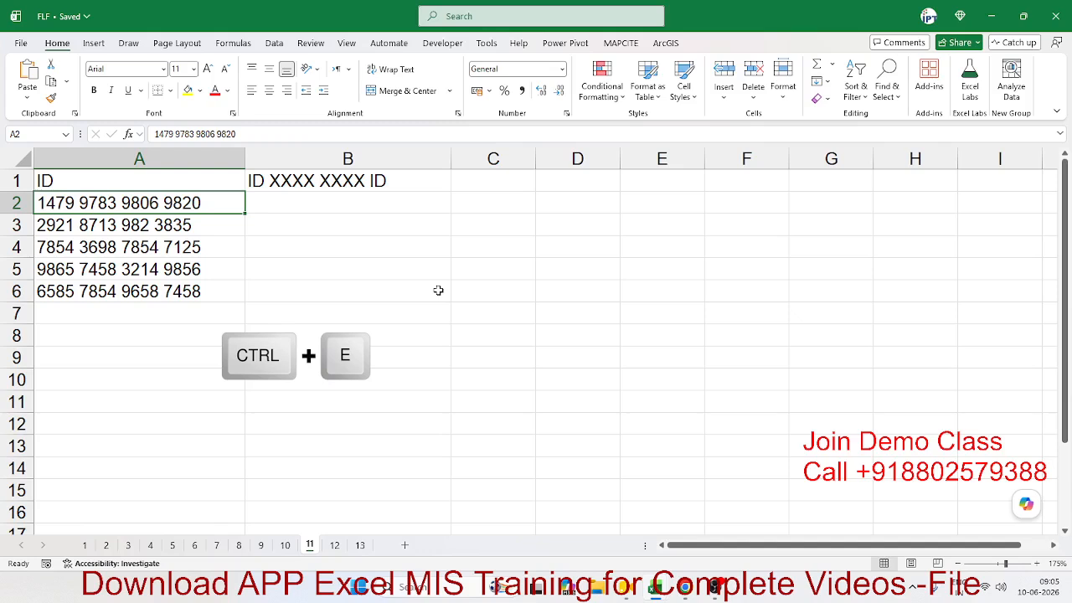
{"action": "key", "text": "Right"}
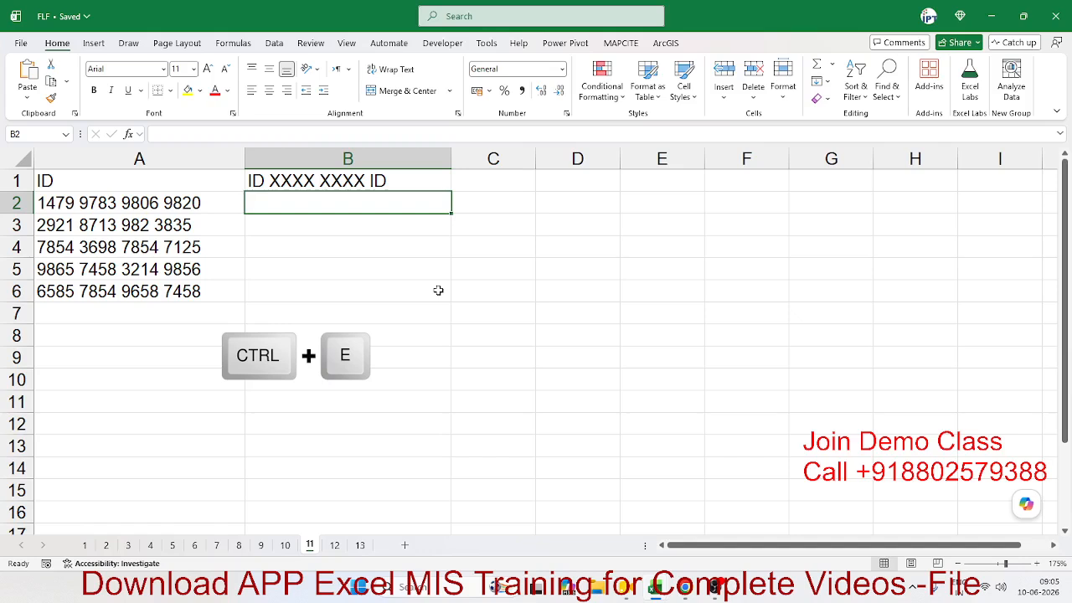
Step: Type the first ID into B2 with its middle groups masked as XXXX XXXX
{"action": "type", "text": "1479"}
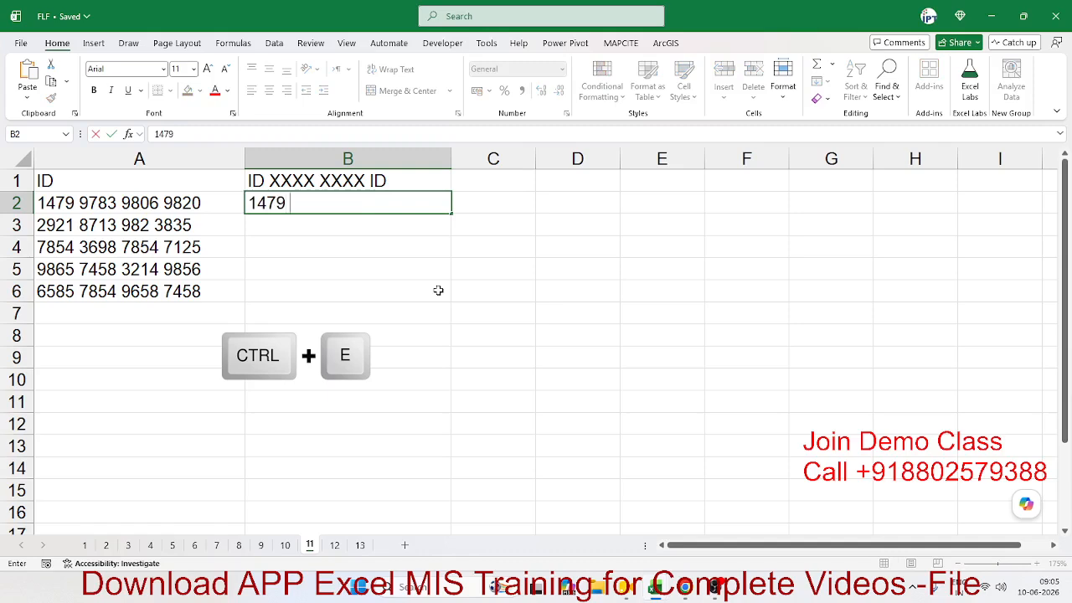
{"action": "type", "text": " XXXX XXX"}
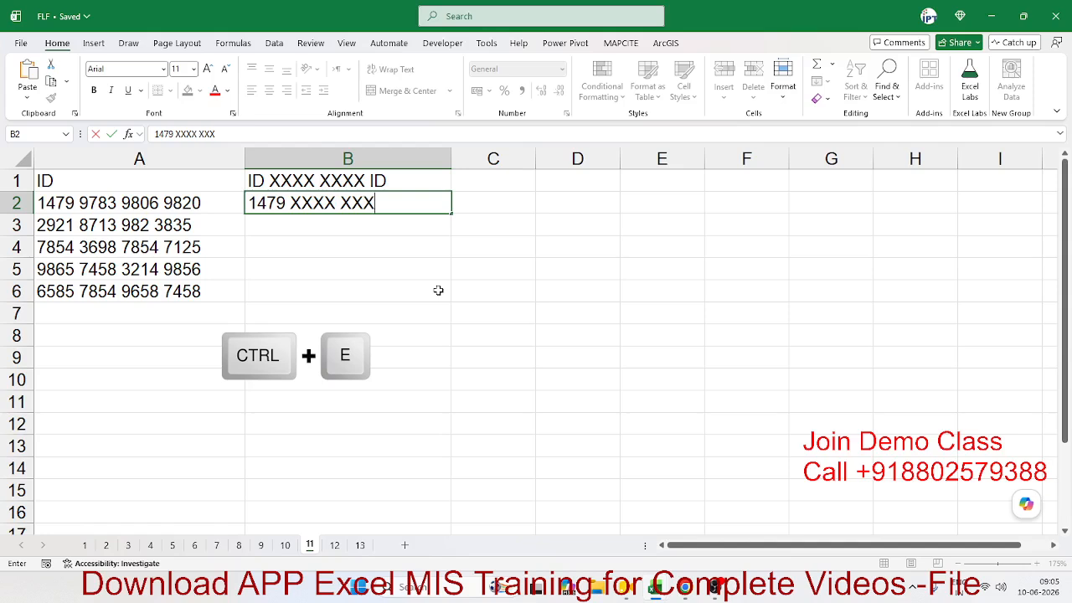
{"action": "type", "text": "X "}
{"action": "type", "text": "9820"}
{"action": "key", "text": "Return"}
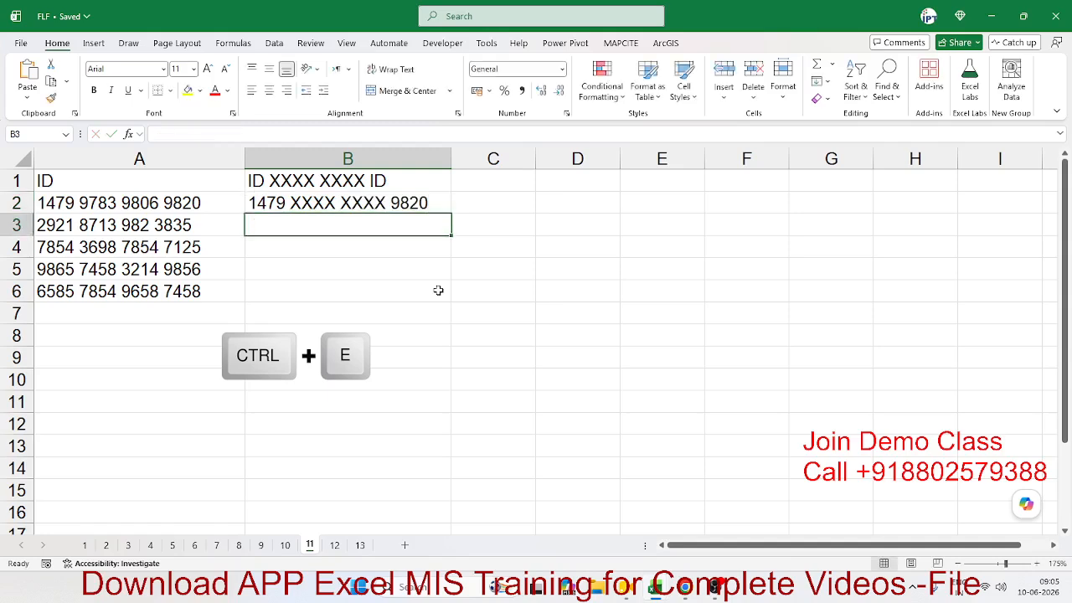
{"action": "key", "text": "Up"}
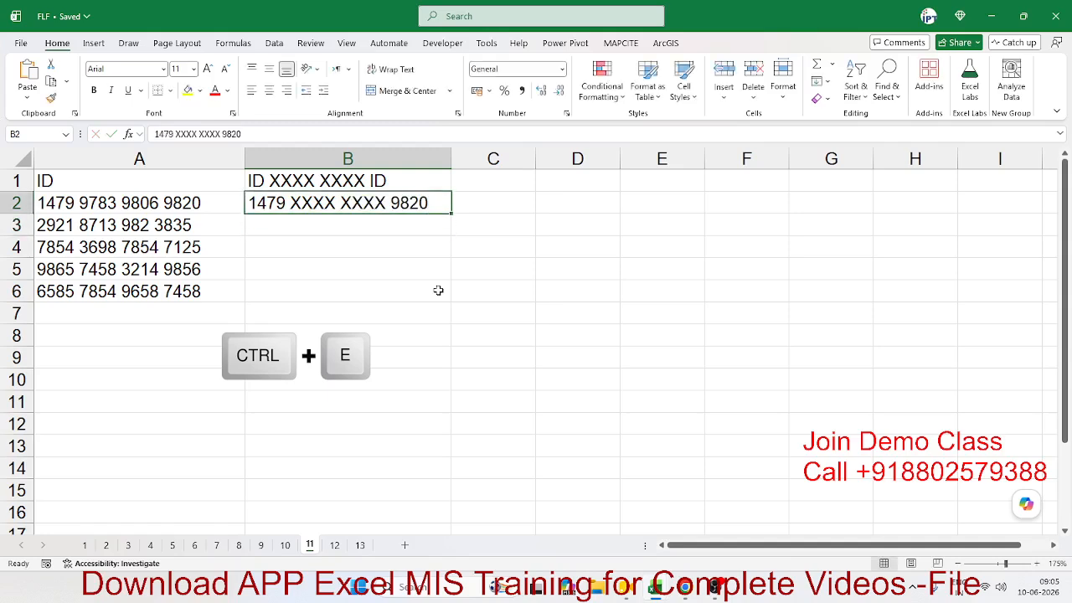
{"action": "key", "text": "Left"}
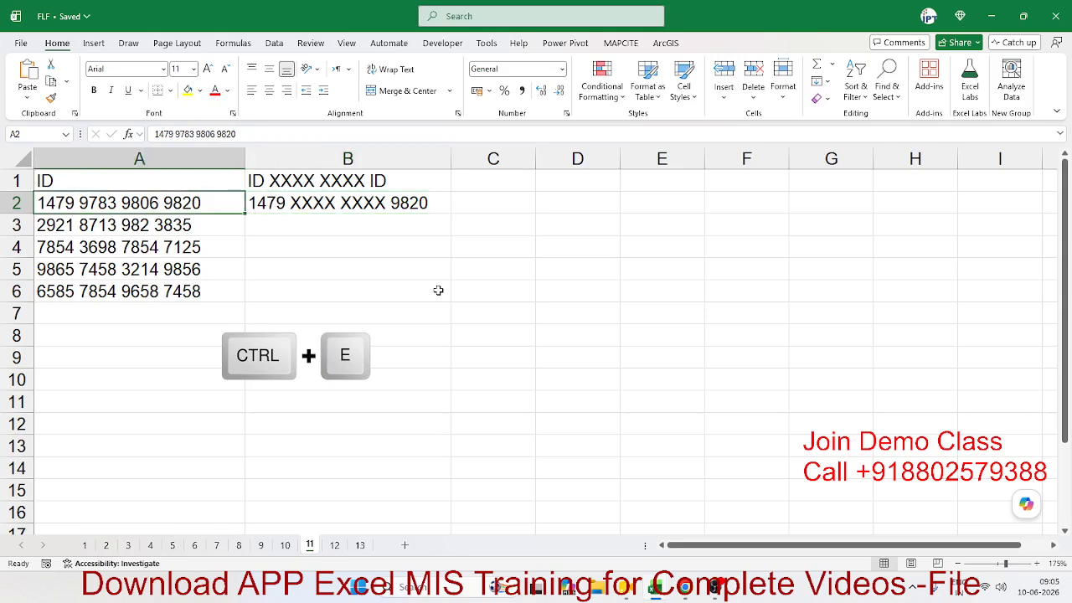
{"action": "key", "text": "ctrl+shift+Down"}
{"action": "key", "text": "ctrl+shift+Up"}
{"action": "key", "text": "Right"}
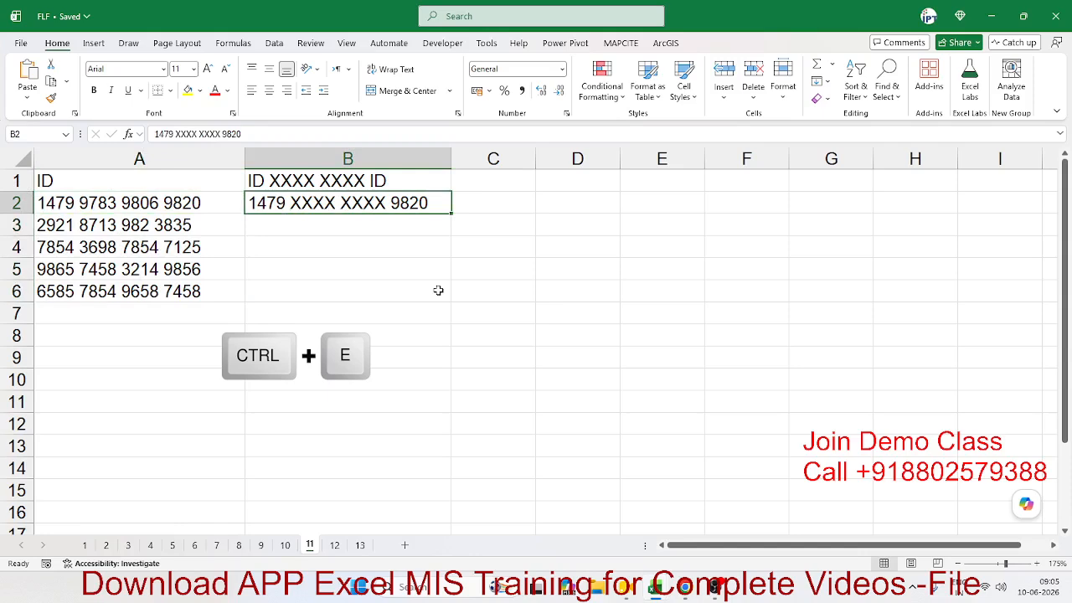
{"action": "key", "text": "Down"}
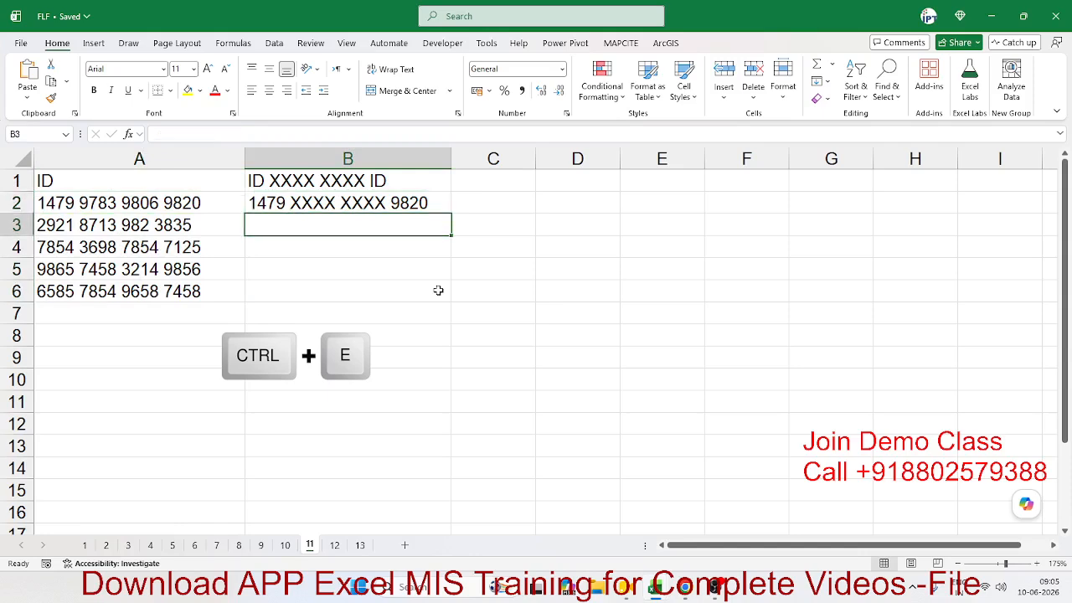
{"action": "key", "text": "shift+Down"}
{"action": "key", "text": "shift+Down"}
{"action": "key", "text": "shift+Down"}
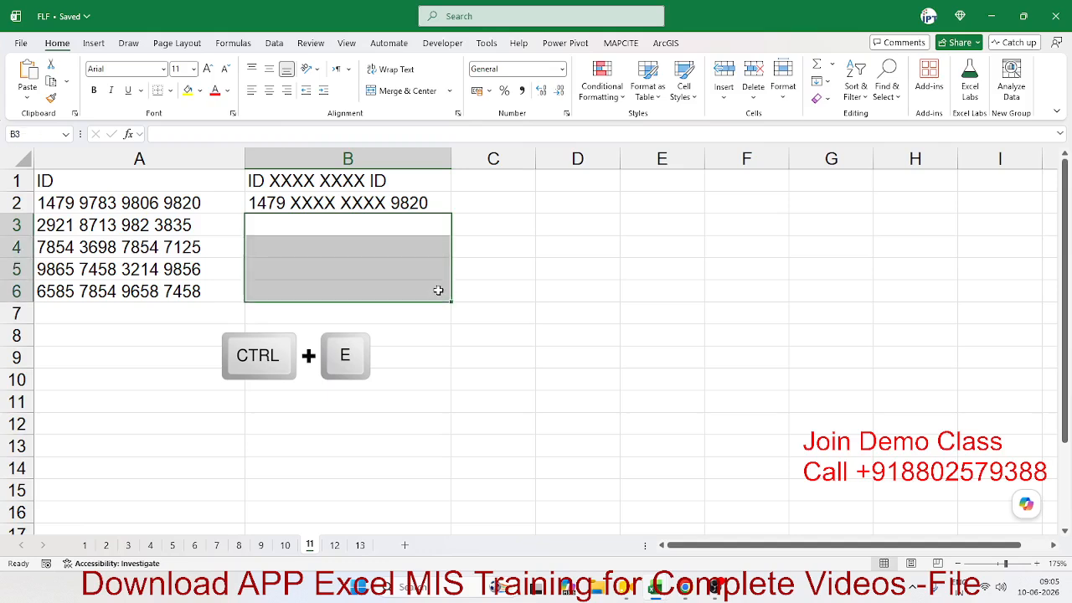
{"action": "key", "text": "Up"}
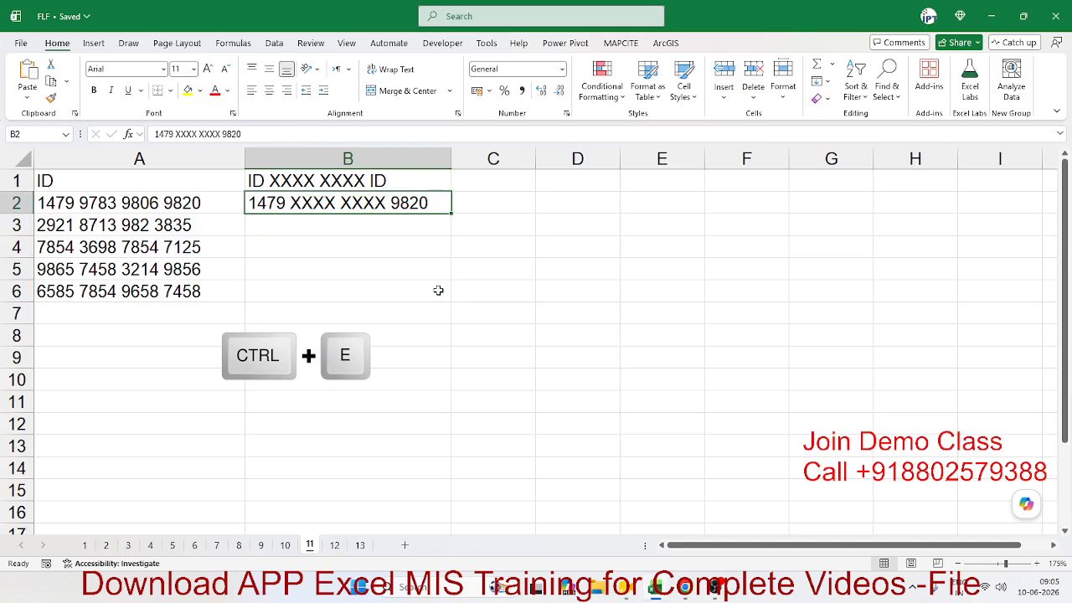
Step: Flash Fill the masked IDs into B3:B6 and check the results
{"action": "left_click", "coordinate": [828, 83]}
{"action": "left_click", "coordinate": [854, 232]}
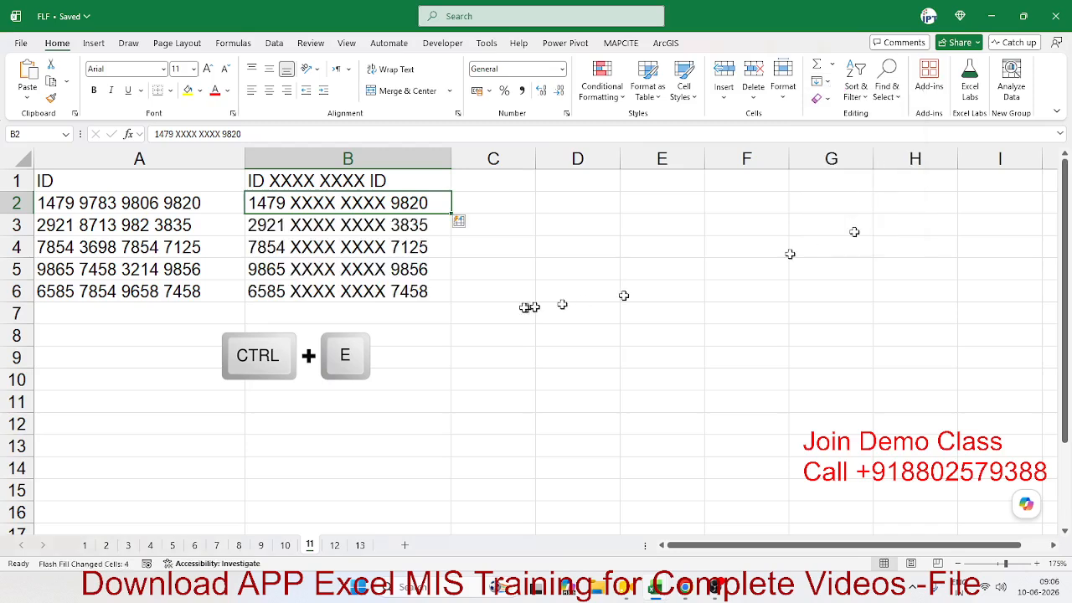
{"action": "left_click", "coordinate": [409, 223]}
{"action": "left_click", "coordinate": [374, 246]}
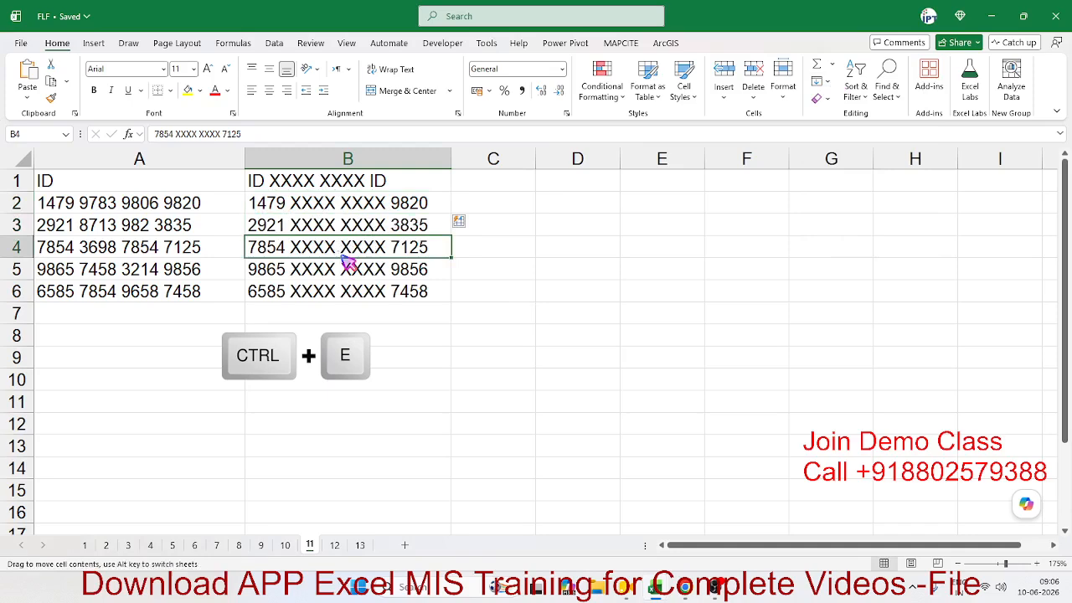
{"action": "left_click", "coordinate": [339, 289]}
Step: Clear the IDs in A2:A6, try Ctrl+E on column A, then review B2:B5
{"action": "left_click_drag", "start_coordinate": [137, 293], "coordinate": [112, 196]}
{"action": "key", "text": "Delete"}
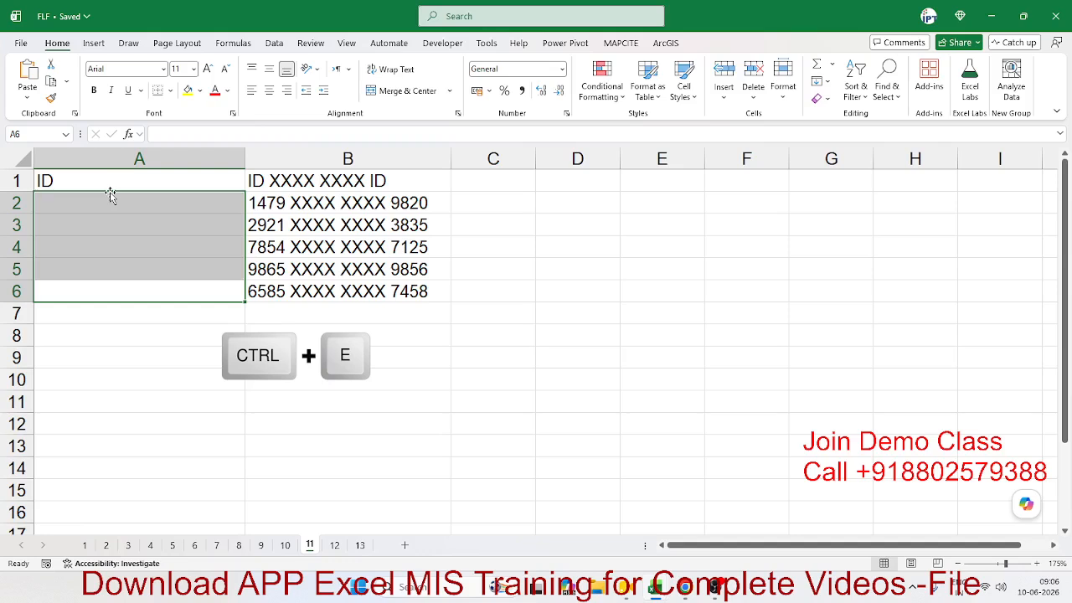
{"action": "key", "text": "ctrl+e"}
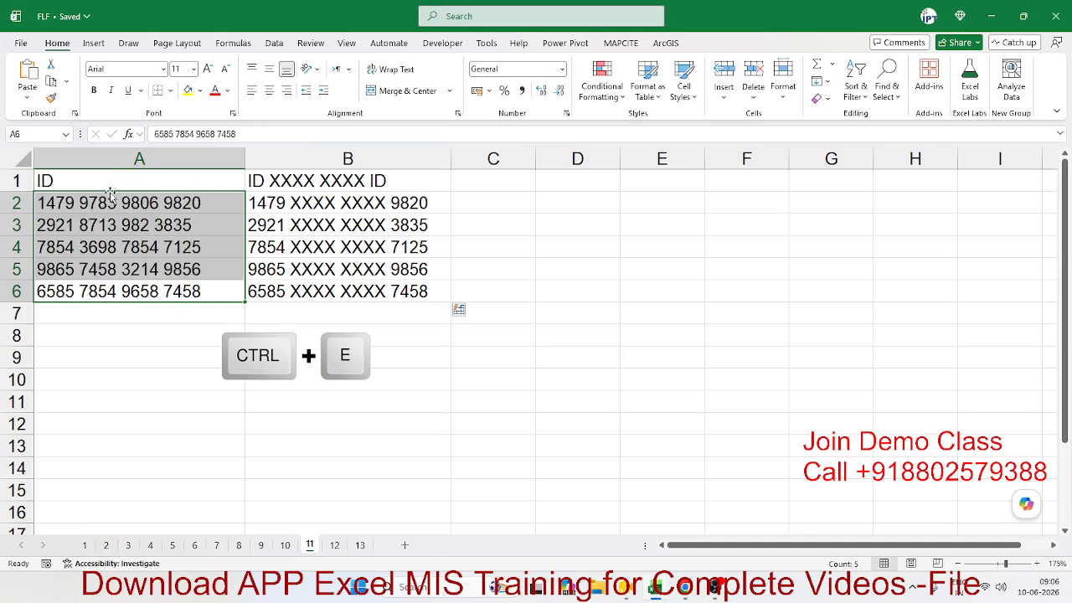
{"action": "left_click", "coordinate": [115, 159]}
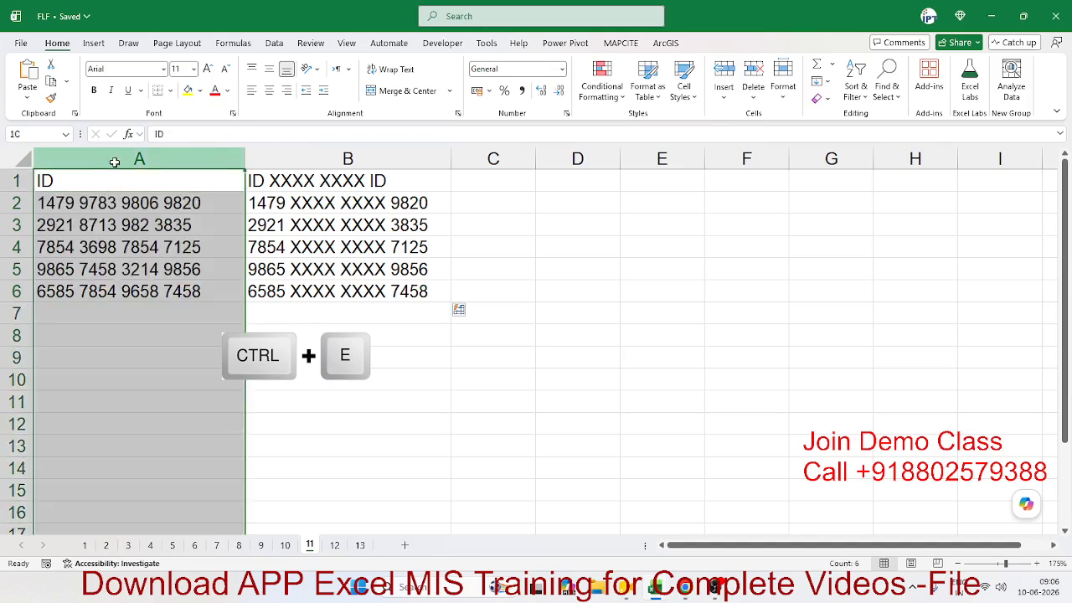
{"action": "left_click", "coordinate": [179, 226]}
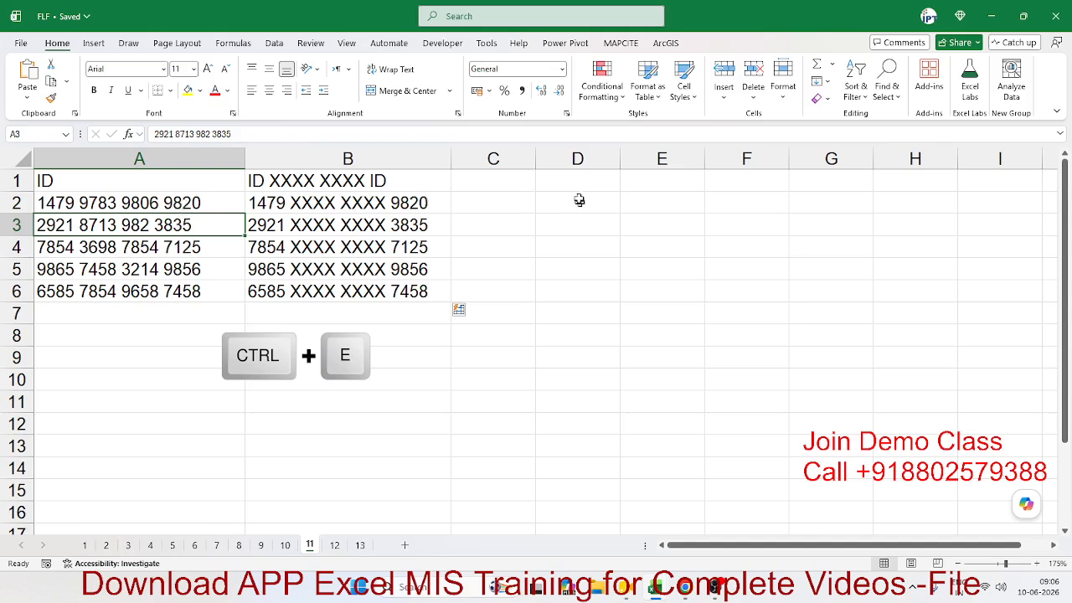
{"action": "left_click", "coordinate": [415, 202]}
{"action": "left_click_drag", "start_coordinate": [414, 201], "coordinate": [406, 273]}
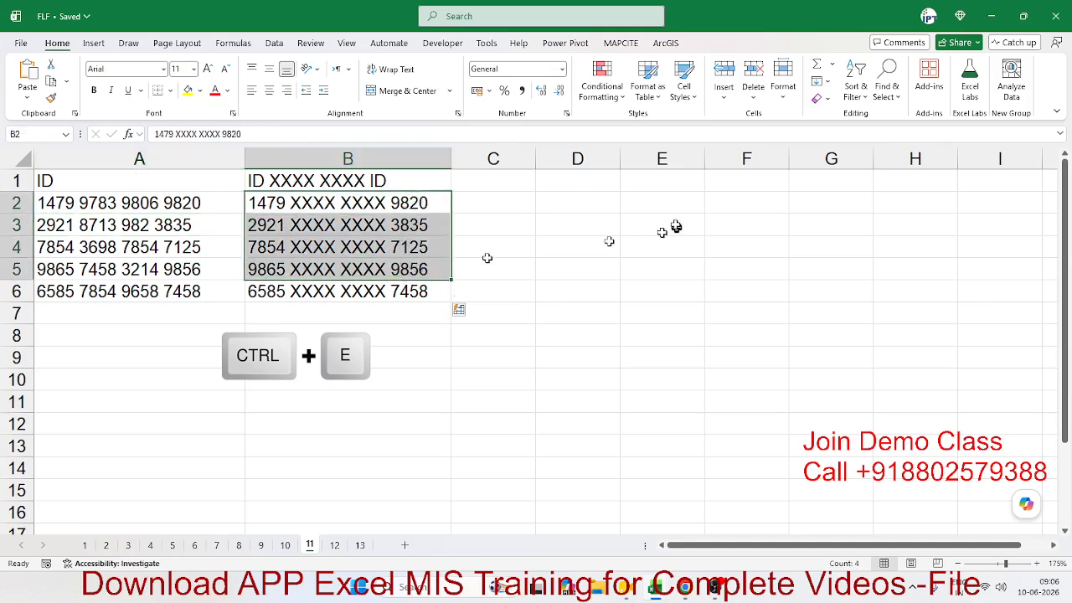
{"action": "left_click", "coordinate": [662, 205]}
Step: Enter the ID's outer eight digits in E2 and apply custom format 0000 XXXX XXXX 0000
{"action": "type", "text": "14"}
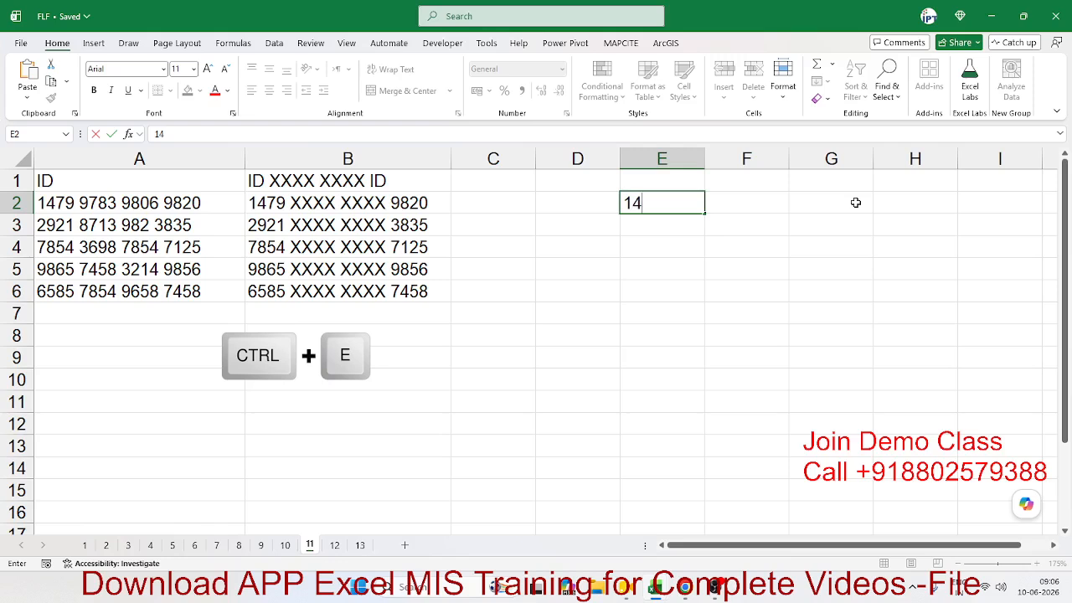
{"action": "type", "text": "799820"}
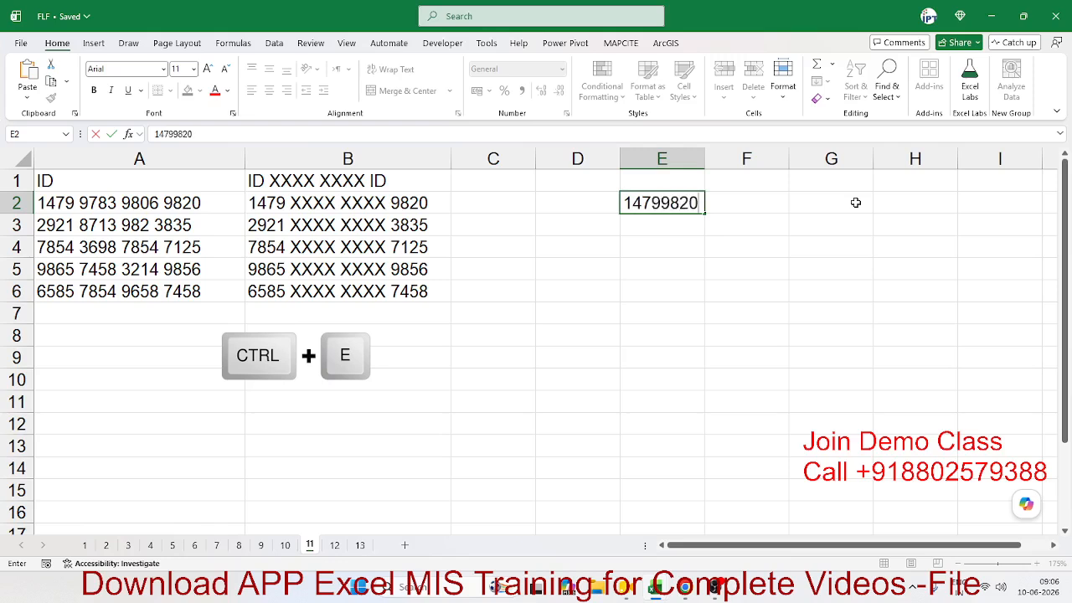
{"action": "key", "text": "Return"}
{"action": "key", "text": "Up"}
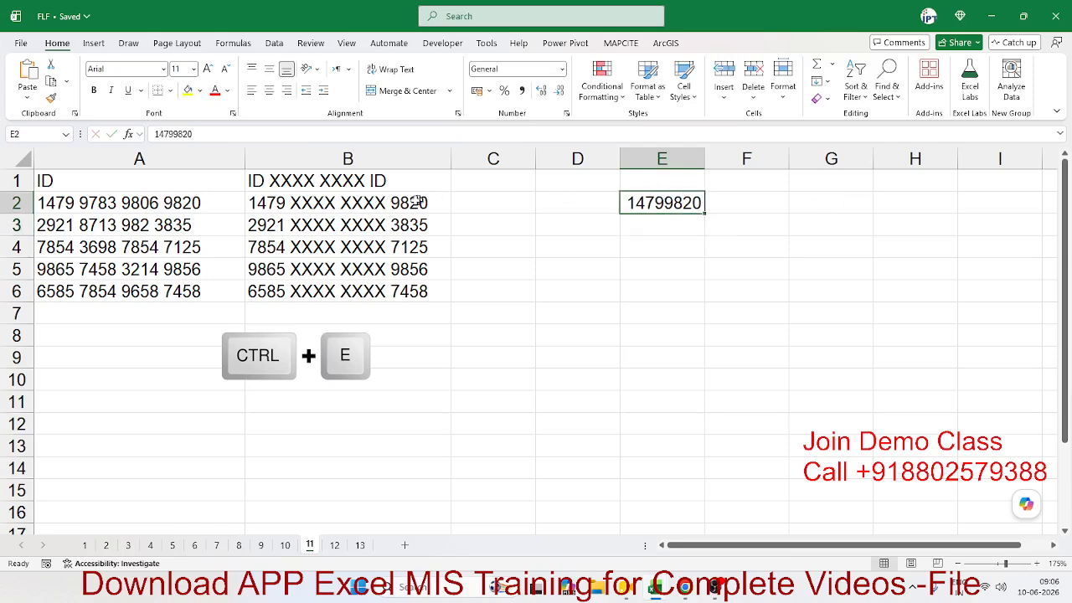
{"action": "left_click", "coordinate": [566, 113]}
{"action": "left_click", "coordinate": [591, 186]}
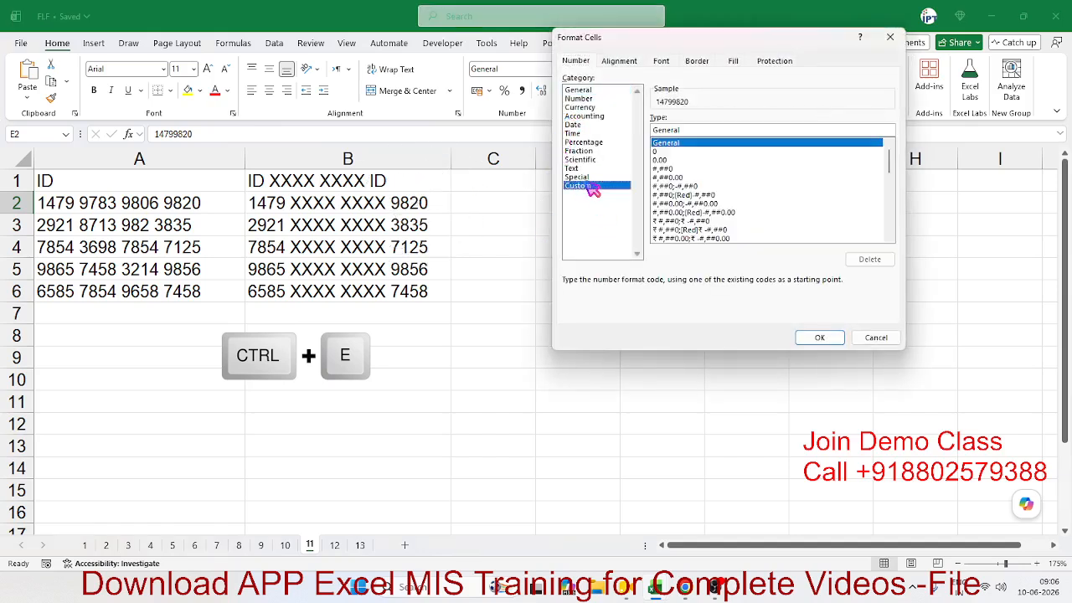
{"action": "left_click_drag", "start_coordinate": [682, 38], "coordinate": [342, 170]}
{"action": "type", "text": "0"}
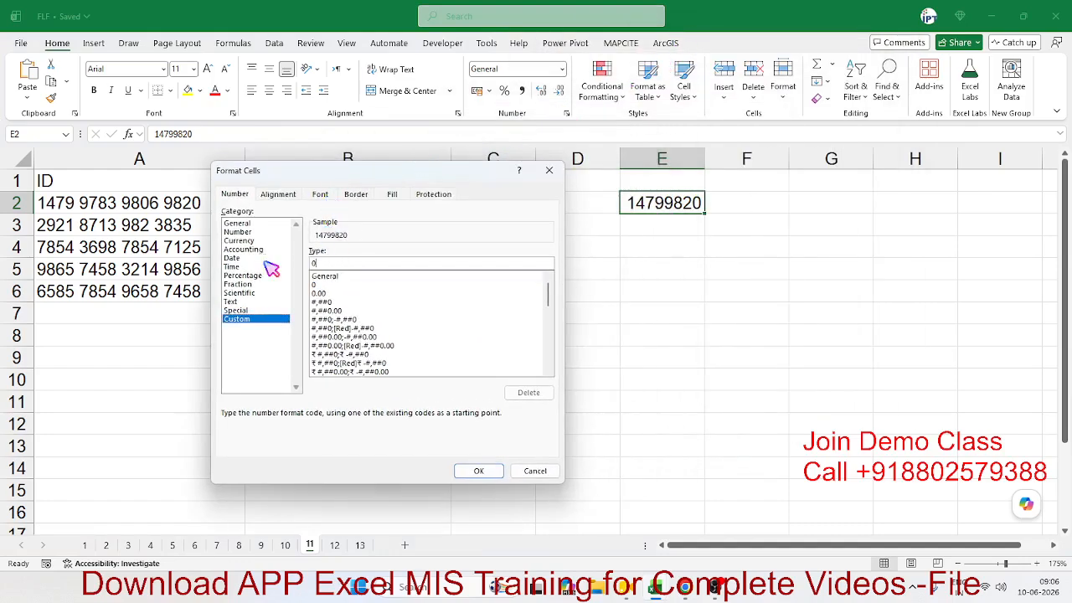
{"action": "type", "text": "000 XXXX"}
{"action": "type", "text": "XXXX 0000"}
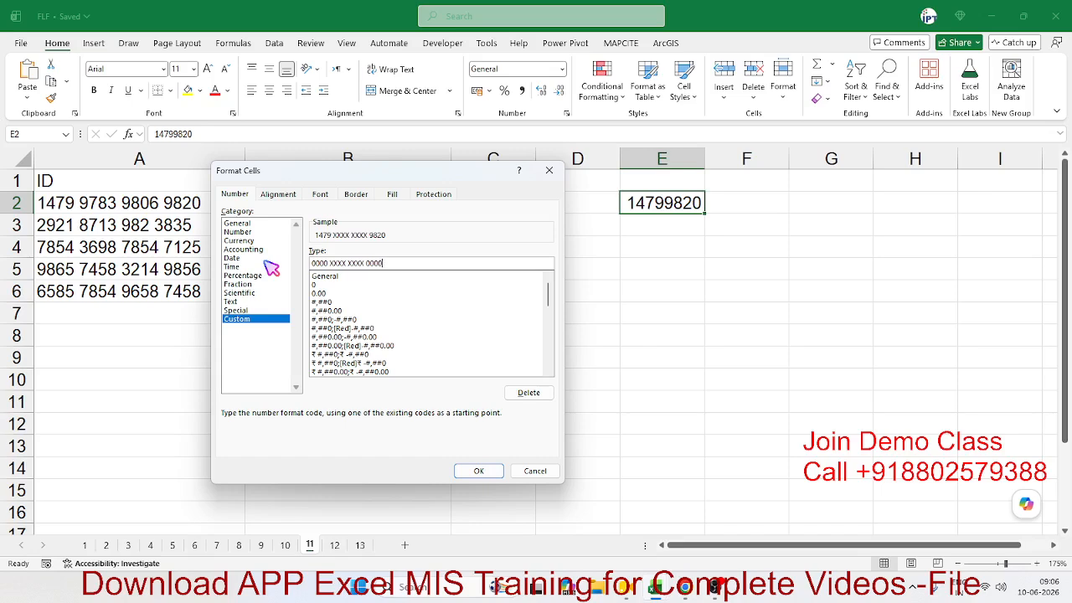
{"action": "left_click", "coordinate": [478, 470]}
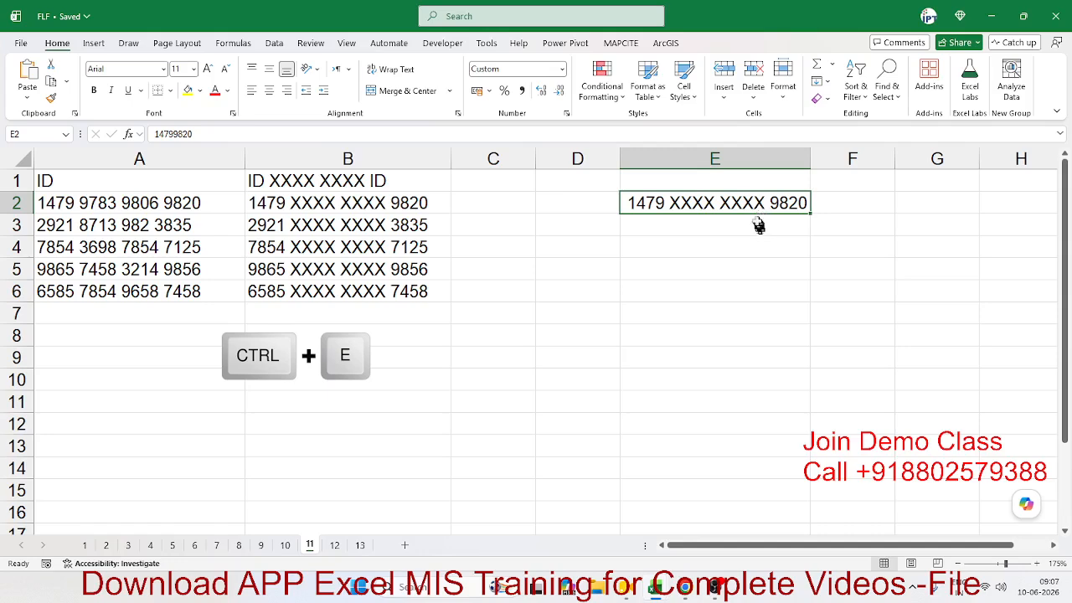
{"action": "key", "text": "ctrl"}
{"action": "double_click", "coordinate": [268, 133]}
{"action": "key", "text": "ctrl"}
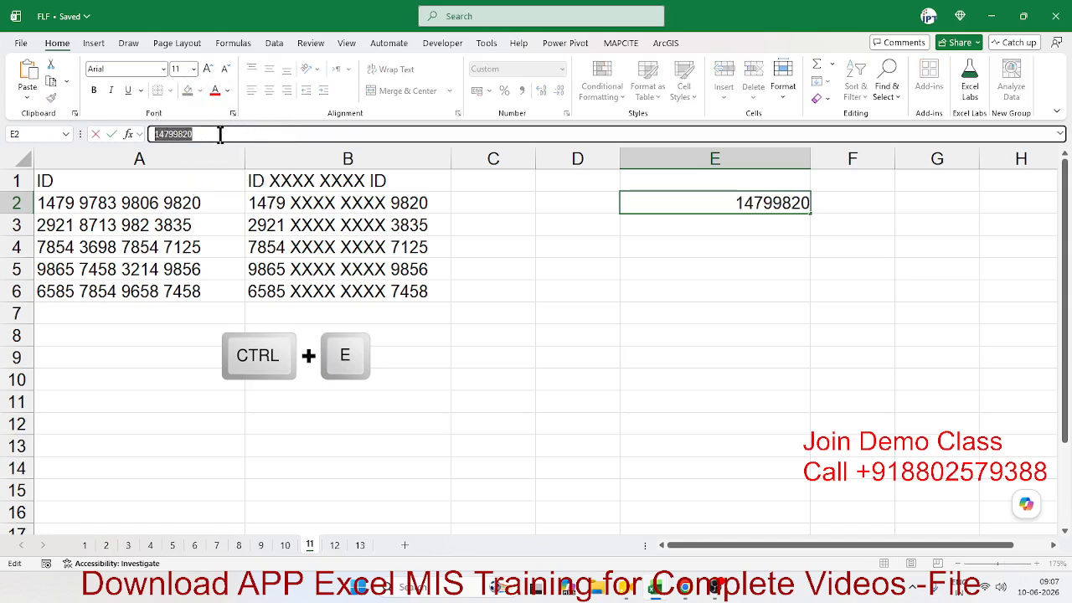
{"action": "key", "text": "Escape"}
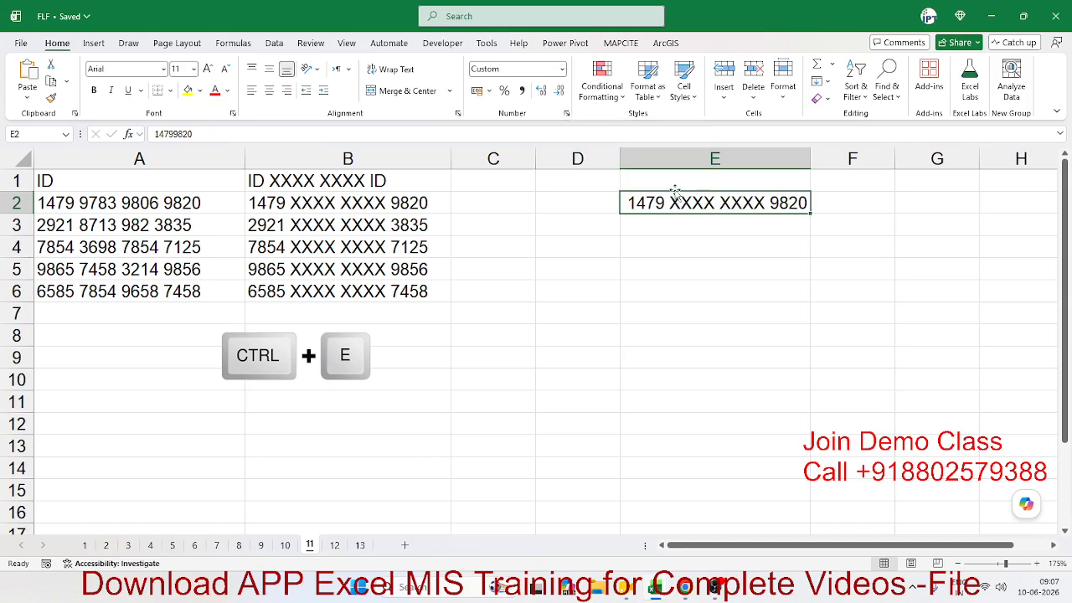
{"action": "left_click", "coordinate": [421, 206]}
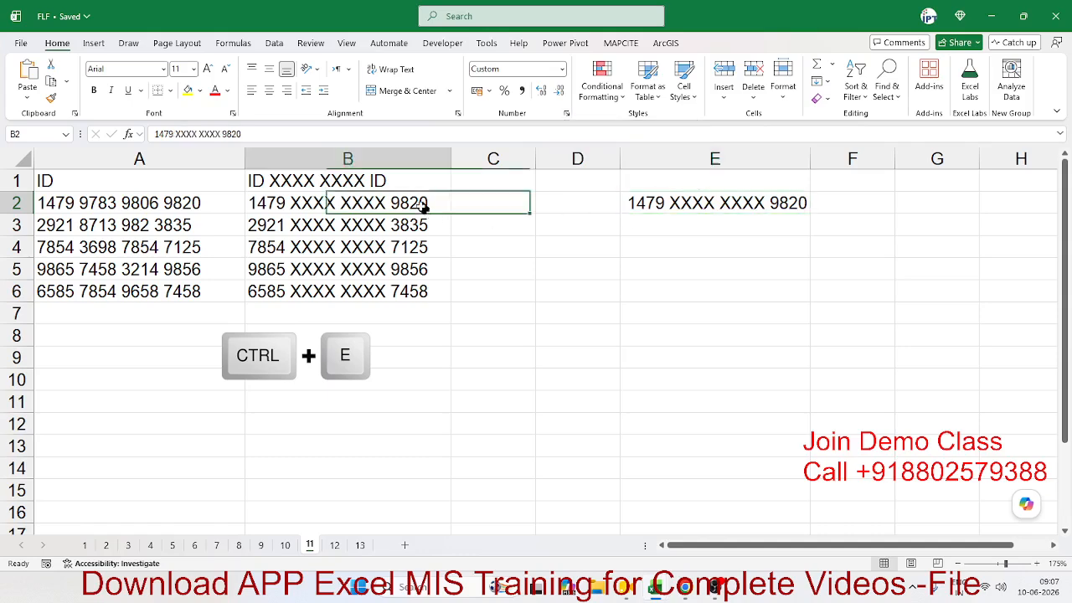
{"action": "left_click", "coordinate": [159, 203]}
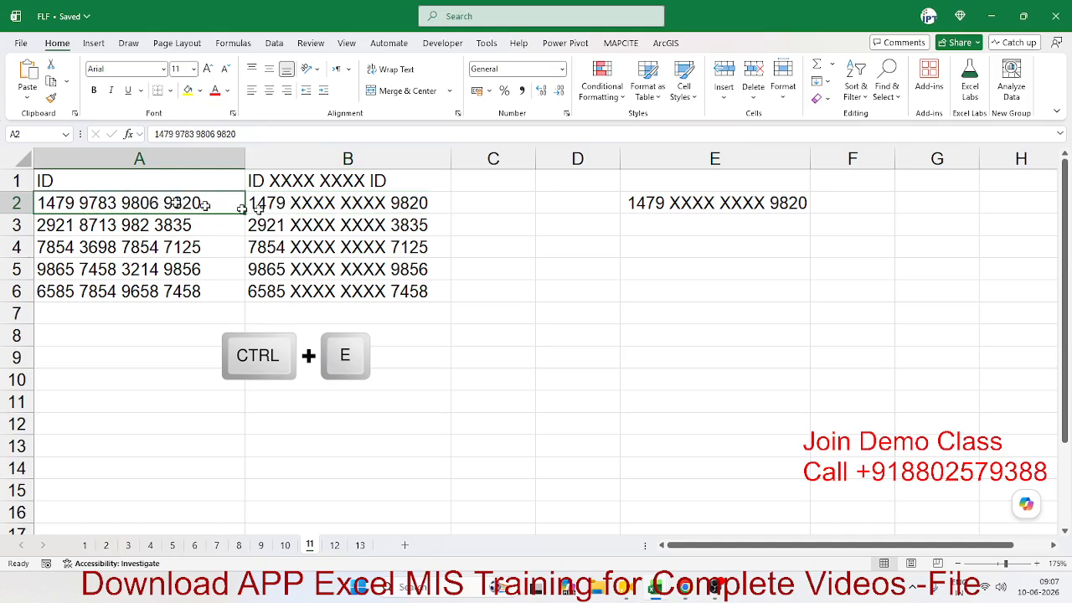
{"action": "left_click", "coordinate": [299, 204]}
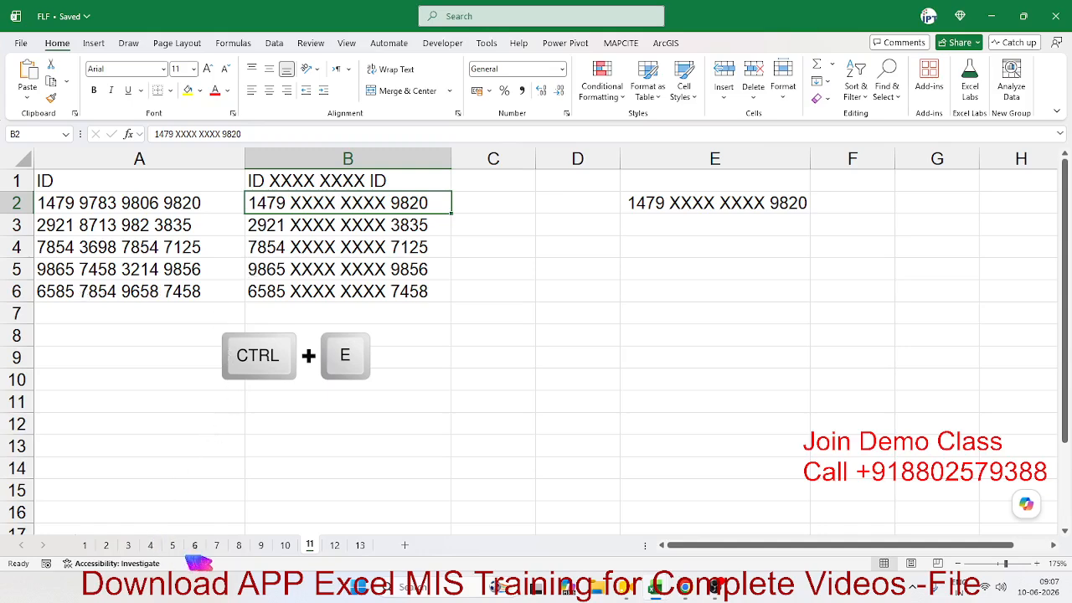
Step: Flip through the sheet tabs out to sheet 11 and back down to sheet 1
{"action": "left_click", "coordinate": [233, 550]}
{"action": "left_click", "coordinate": [220, 549]}
{"action": "left_click", "coordinate": [199, 549]}
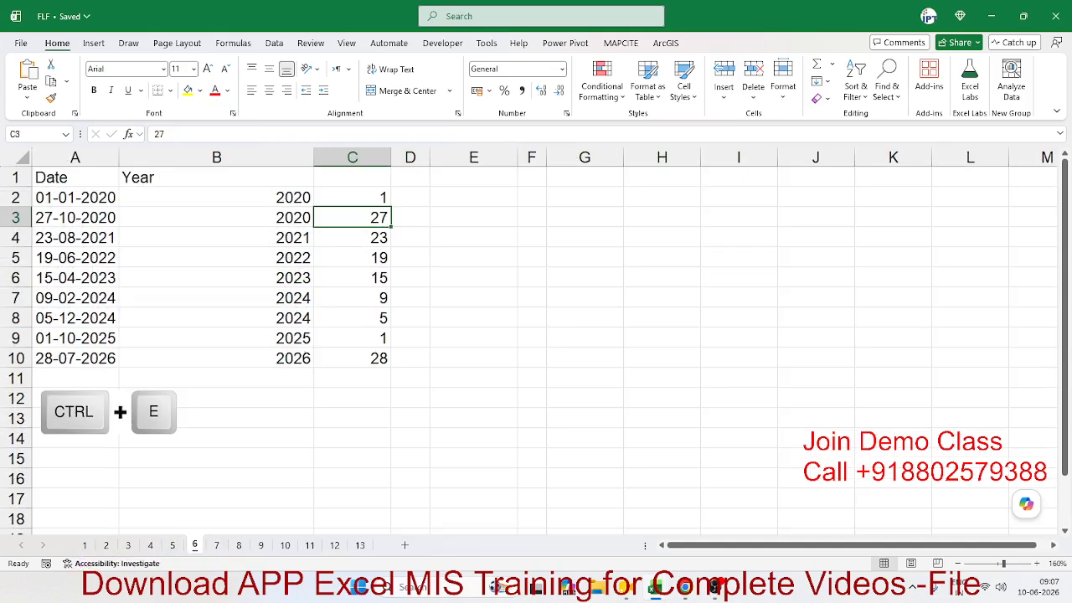
{"action": "left_click", "coordinate": [714, 587]}
{"action": "left_click", "coordinate": [289, 546]}
{"action": "left_click", "coordinate": [309, 546]}
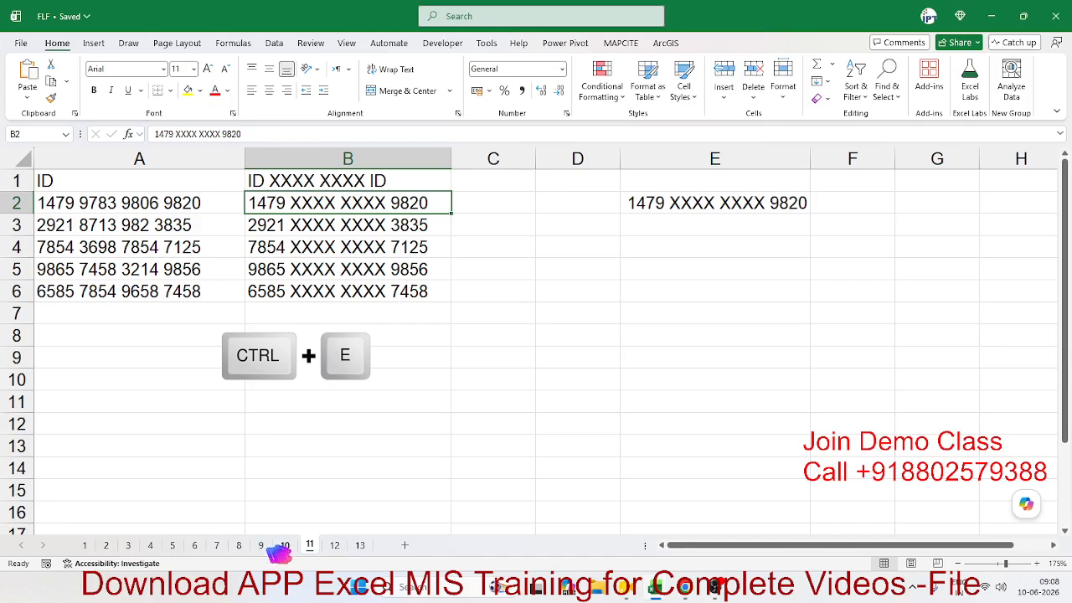
{"action": "left_click", "coordinate": [285, 546]}
{"action": "left_click", "coordinate": [261, 545]}
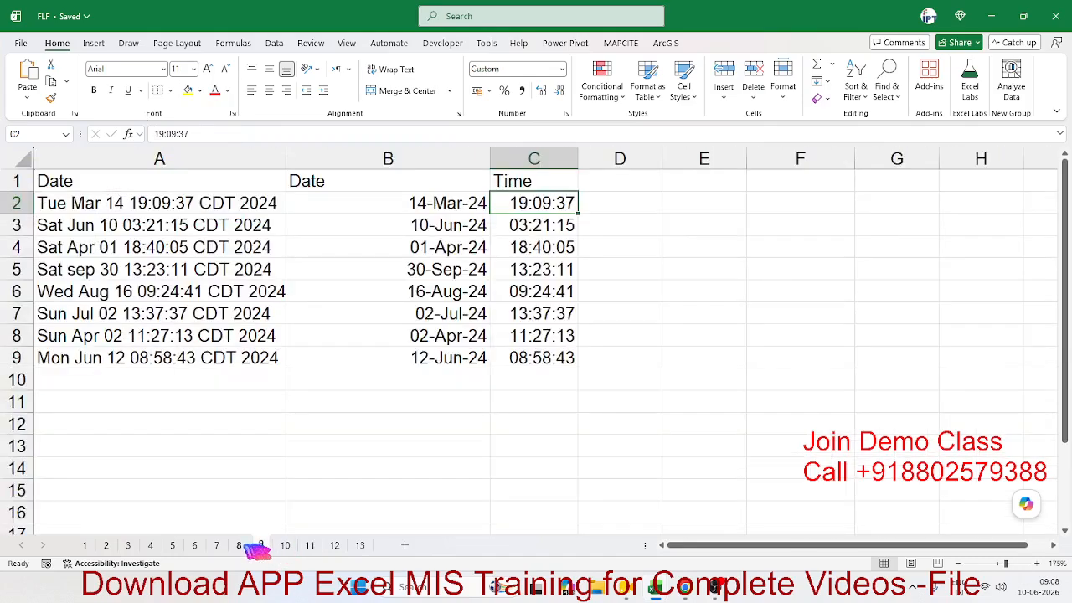
{"action": "left_click", "coordinate": [238, 546]}
{"action": "left_click", "coordinate": [216, 546]}
{"action": "left_click", "coordinate": [194, 546]}
{"action": "left_click", "coordinate": [173, 546]}
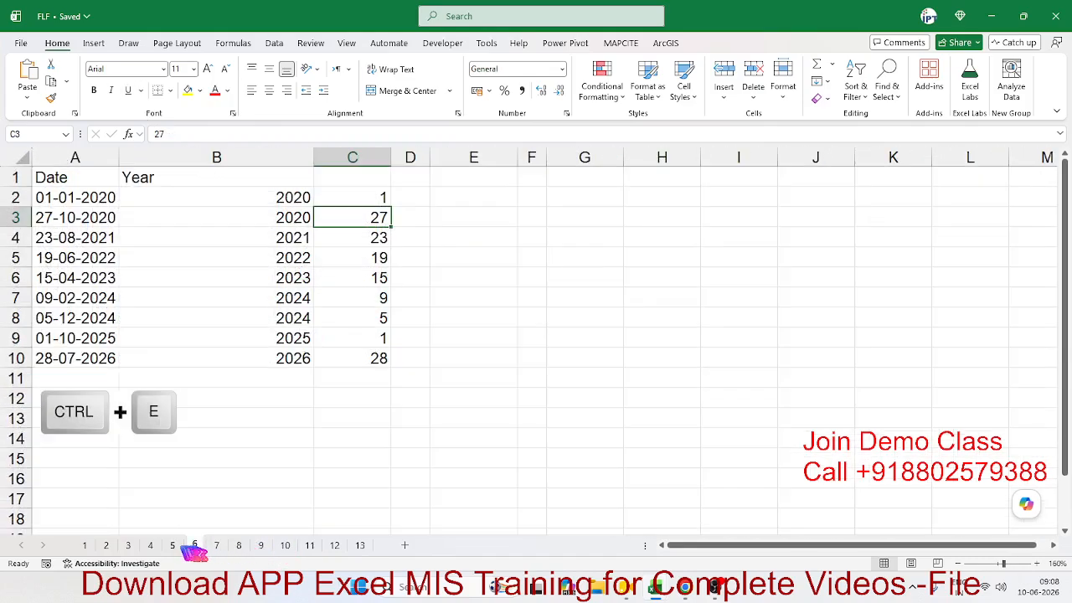
{"action": "left_click", "coordinate": [150, 546]}
{"action": "left_click", "coordinate": [150, 546]}
{"action": "left_click", "coordinate": [130, 546]}
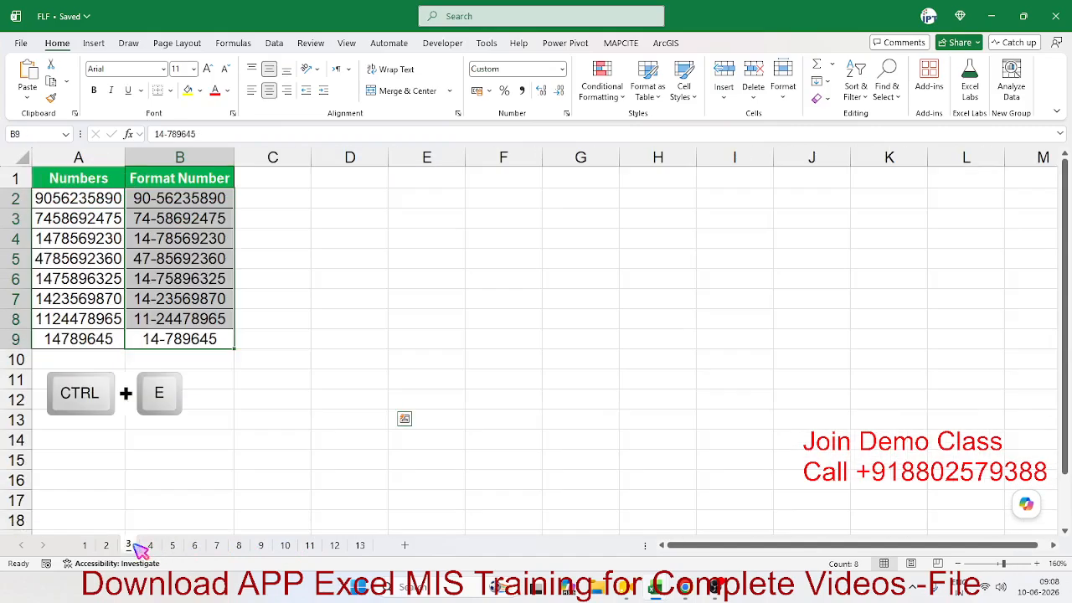
{"action": "left_click", "coordinate": [107, 546]}
{"action": "left_click", "coordinate": [85, 545]}
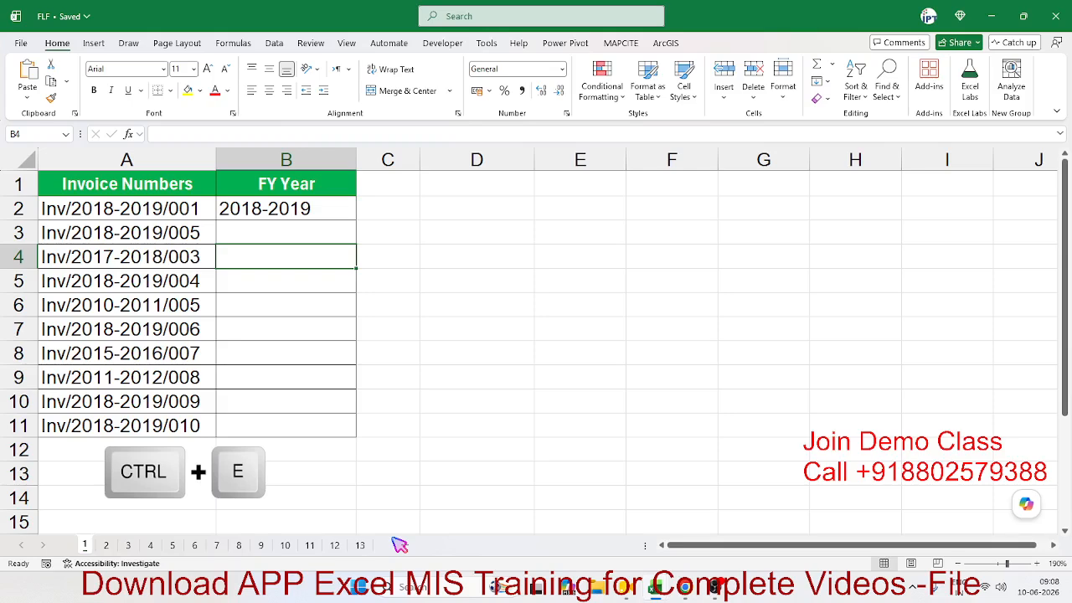
Step: Sweep the tabs again from sheet 12 down to sheet 1 with the invoice numbers
{"action": "left_click", "coordinate": [334, 545]}
{"action": "left_click", "coordinate": [309, 546]}
{"action": "left_click", "coordinate": [285, 545]}
{"action": "left_click", "coordinate": [261, 545]}
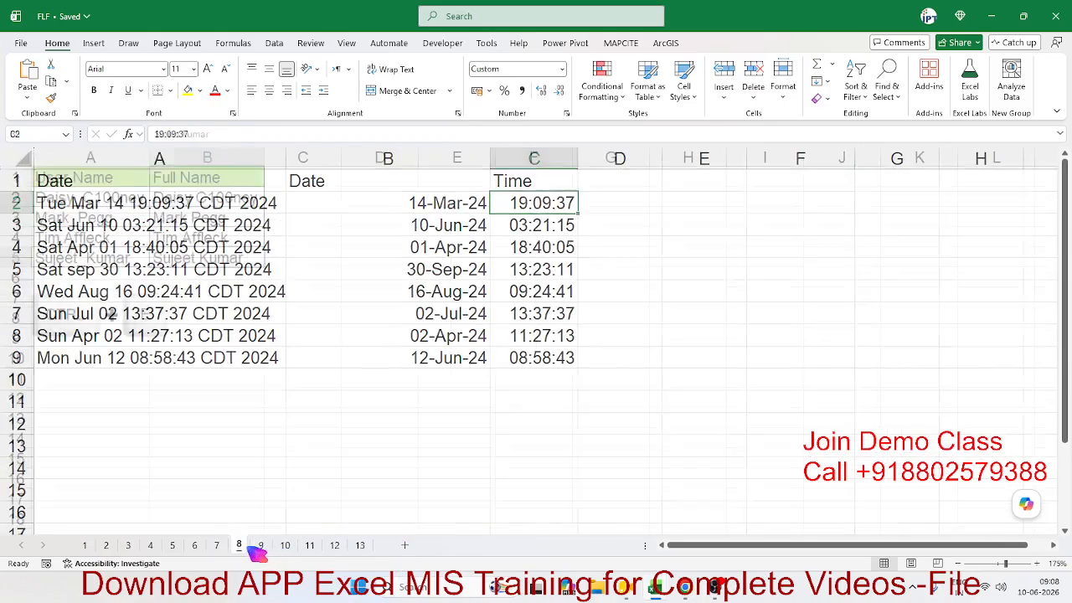
{"action": "left_click", "coordinate": [216, 545]}
{"action": "left_click", "coordinate": [194, 545]}
{"action": "left_click", "coordinate": [171, 545]}
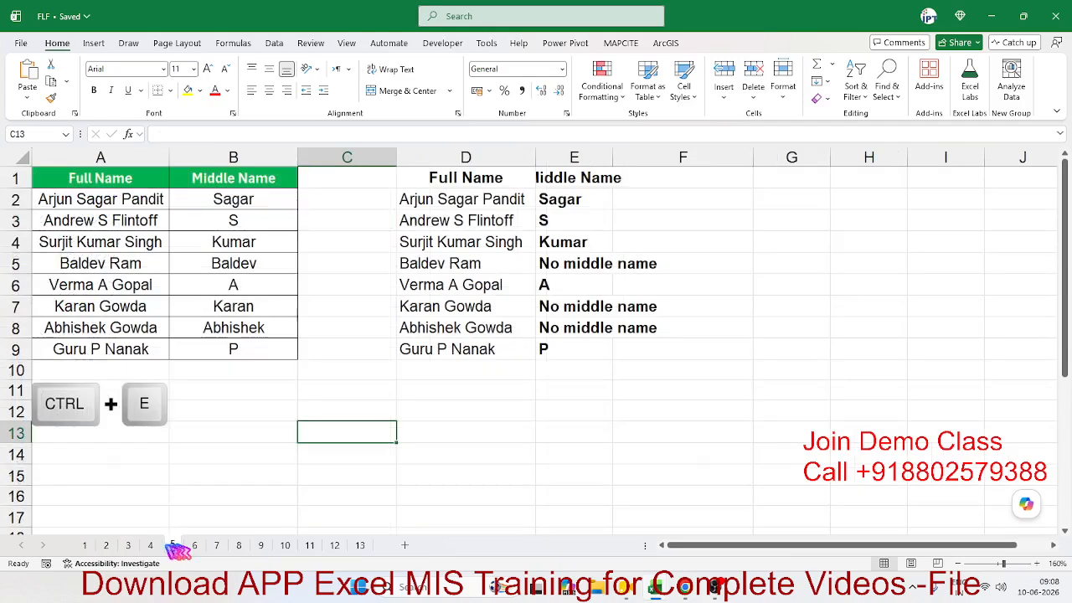
{"action": "left_click", "coordinate": [149, 545]}
{"action": "left_click", "coordinate": [128, 545]}
{"action": "left_click", "coordinate": [106, 545]}
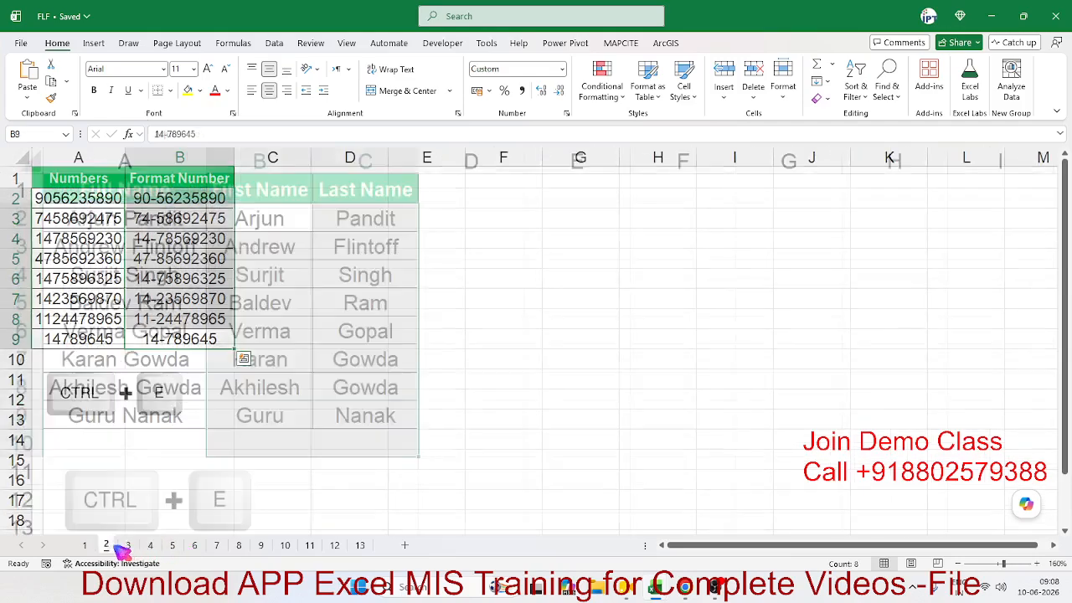
{"action": "left_click", "coordinate": [85, 545]}
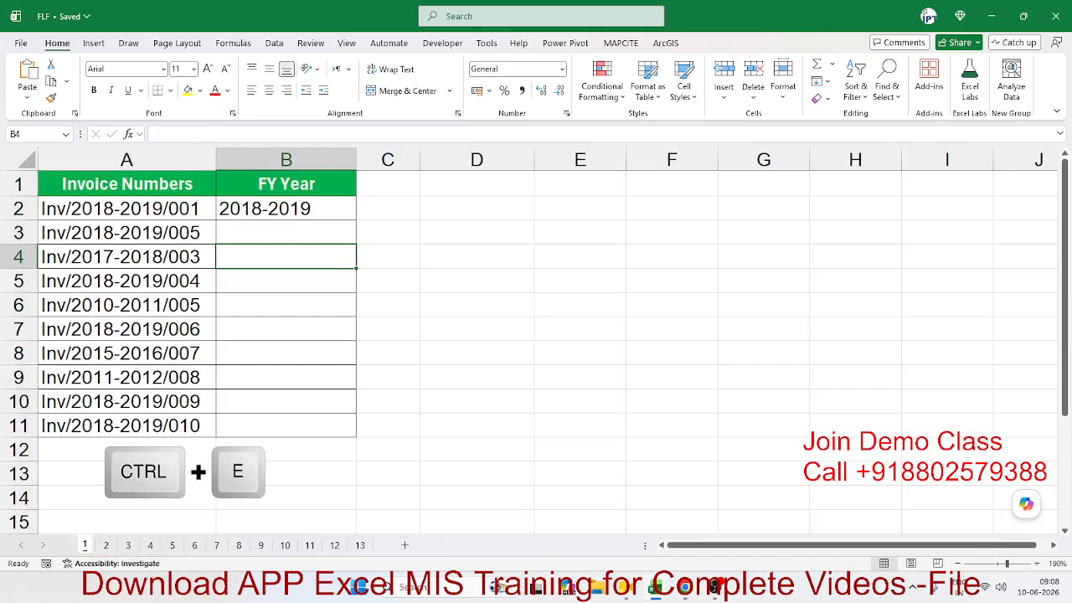
{"action": "left_click", "coordinate": [714, 587]}
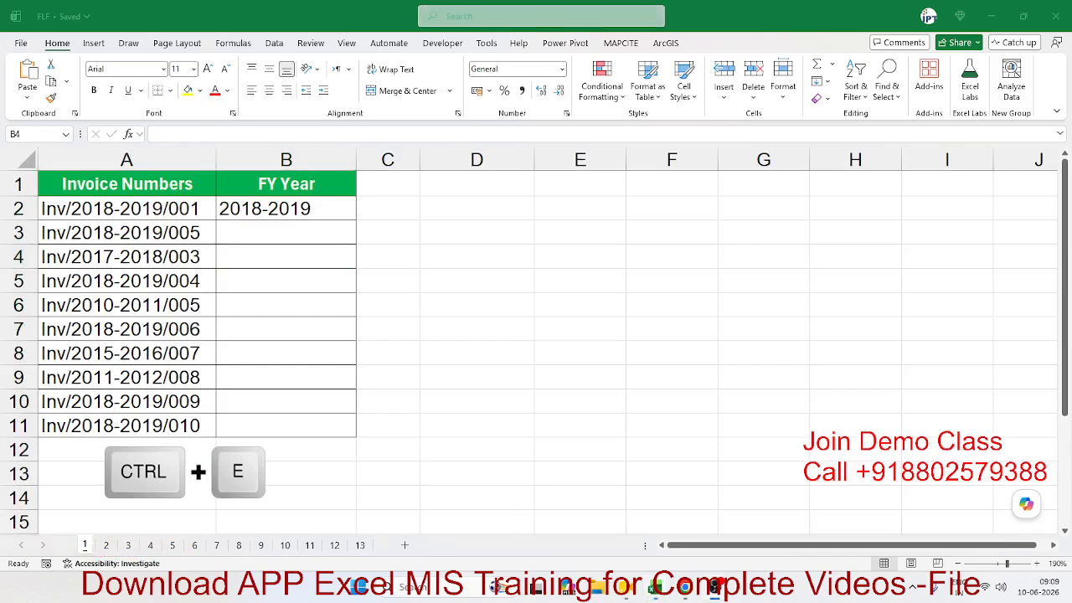